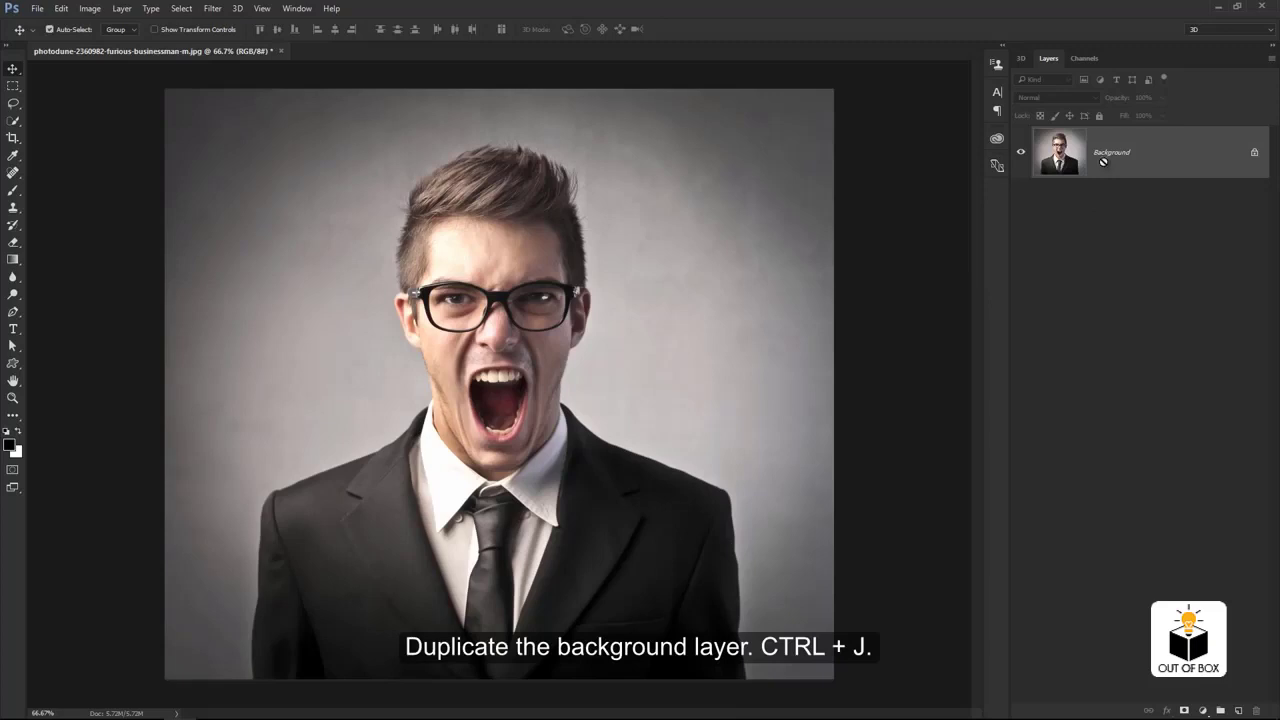
# Duplicate the Background layer into Layer 1 with Ctrl+J.
pyautogui.hotkey('ctrl', 'j')
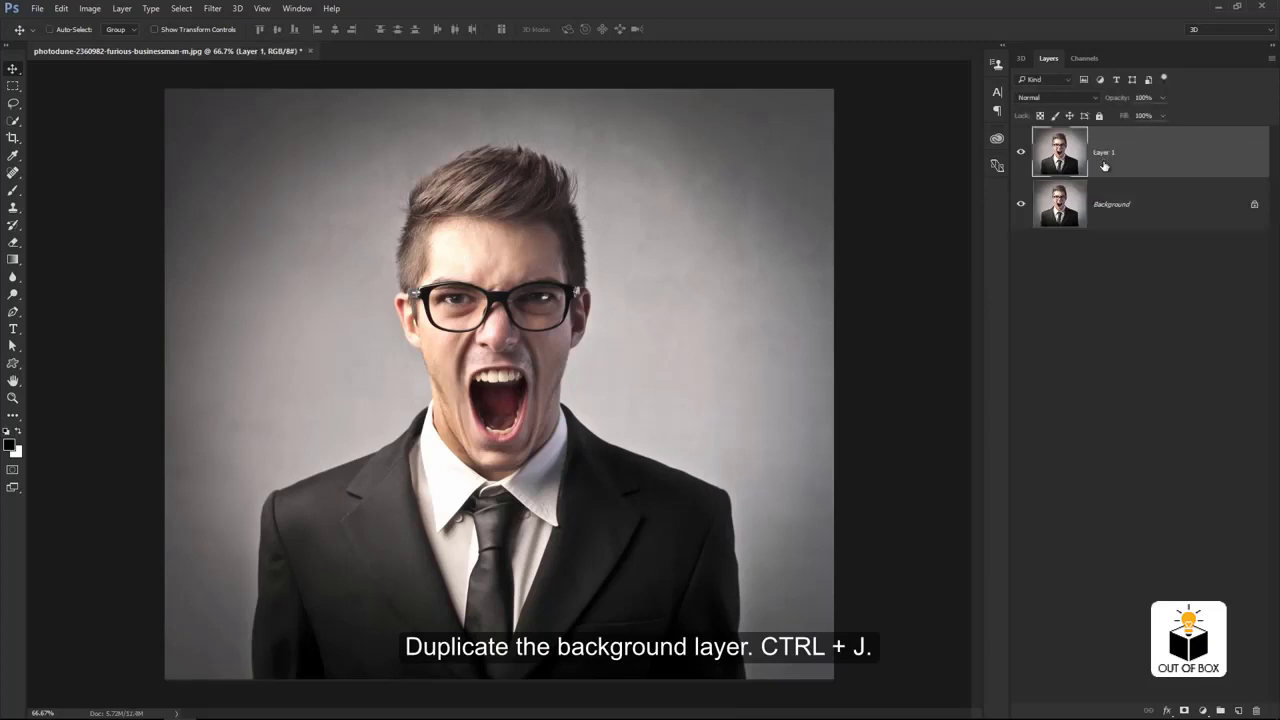
# Hide Layer 1 and lasso around the man on the Background layer.
pyautogui.click(1020, 155)
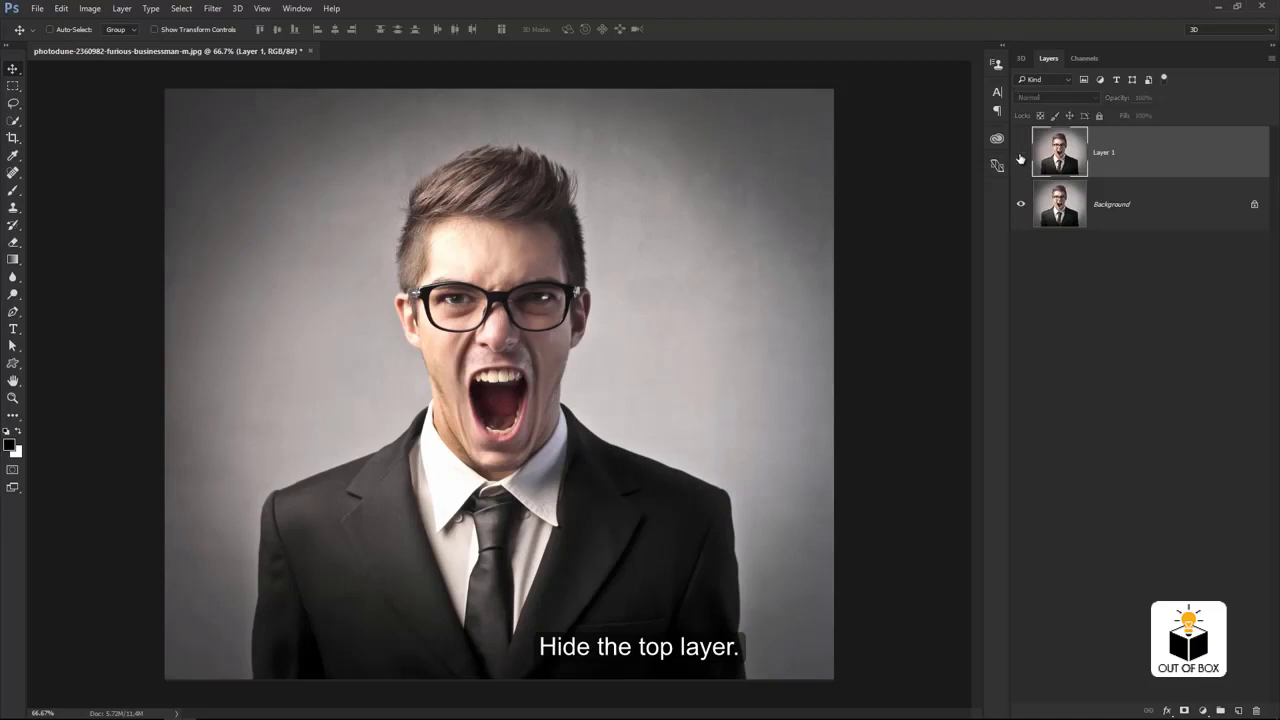
pyautogui.click(1100, 208)
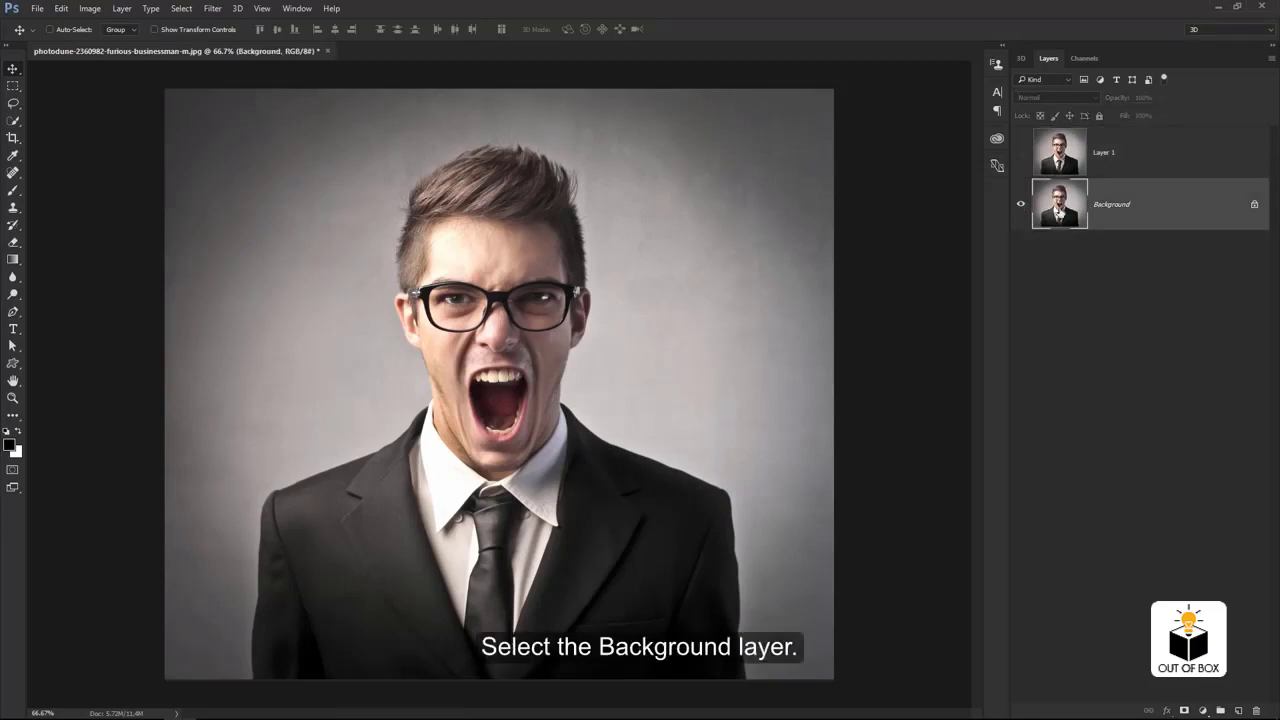
pyautogui.press('l')
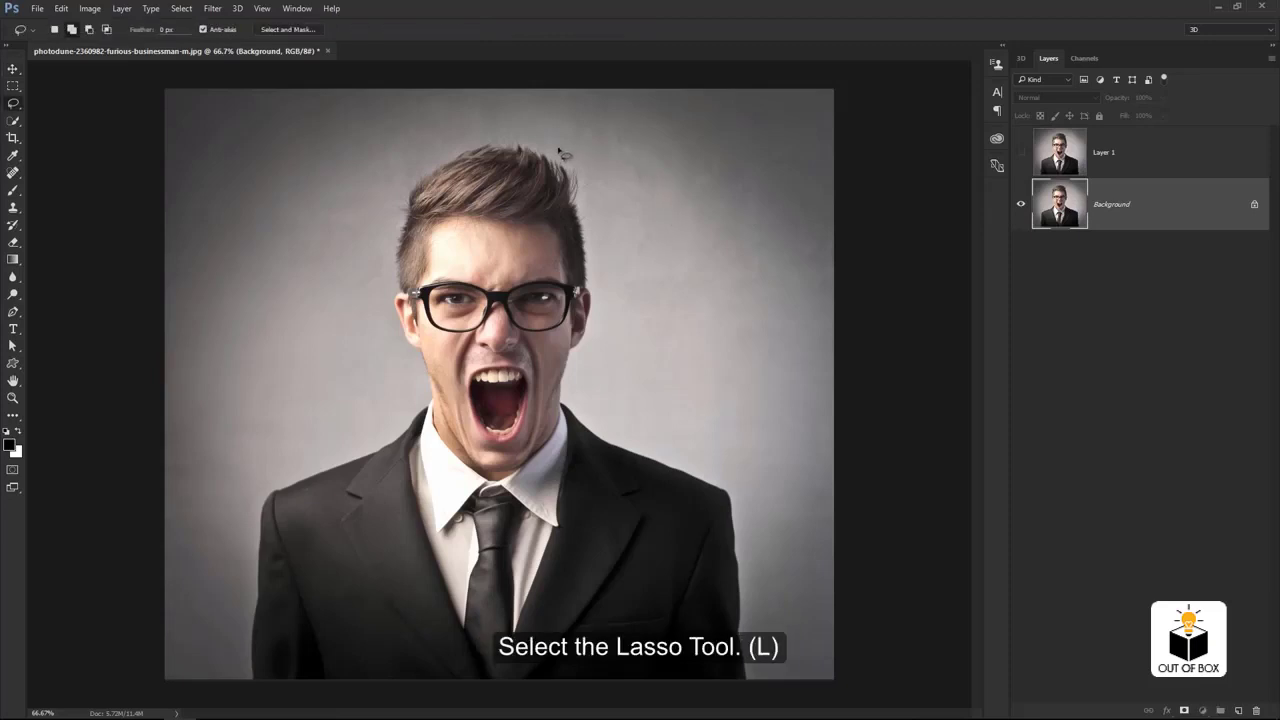
pyautogui.moveTo(566, 144)
pyautogui.mouseDown()
pyautogui.moveTo(692, 463)
pyautogui.moveTo(759, 533)
pyautogui.mouseUp()
pyautogui.moveTo(792, 684); pyautogui.dragTo(552, 681)
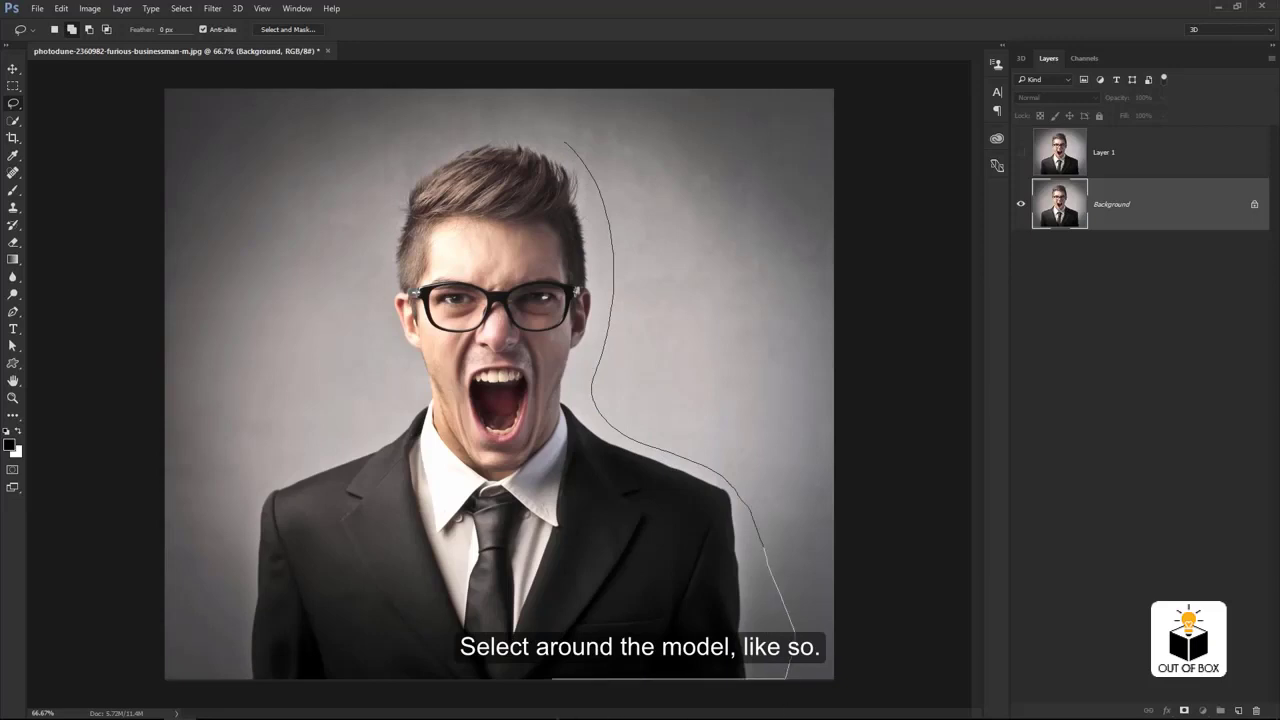
pyautogui.moveTo(247, 590)
pyautogui.mouseDown()
pyautogui.moveTo(252, 488)
pyautogui.moveTo(355, 445)
pyautogui.moveTo(402, 360)
pyautogui.moveTo(381, 266)
pyautogui.moveTo(409, 166)
pyautogui.moveTo(543, 123)
pyautogui.moveTo(565, 137)
pyautogui.mouseUp()
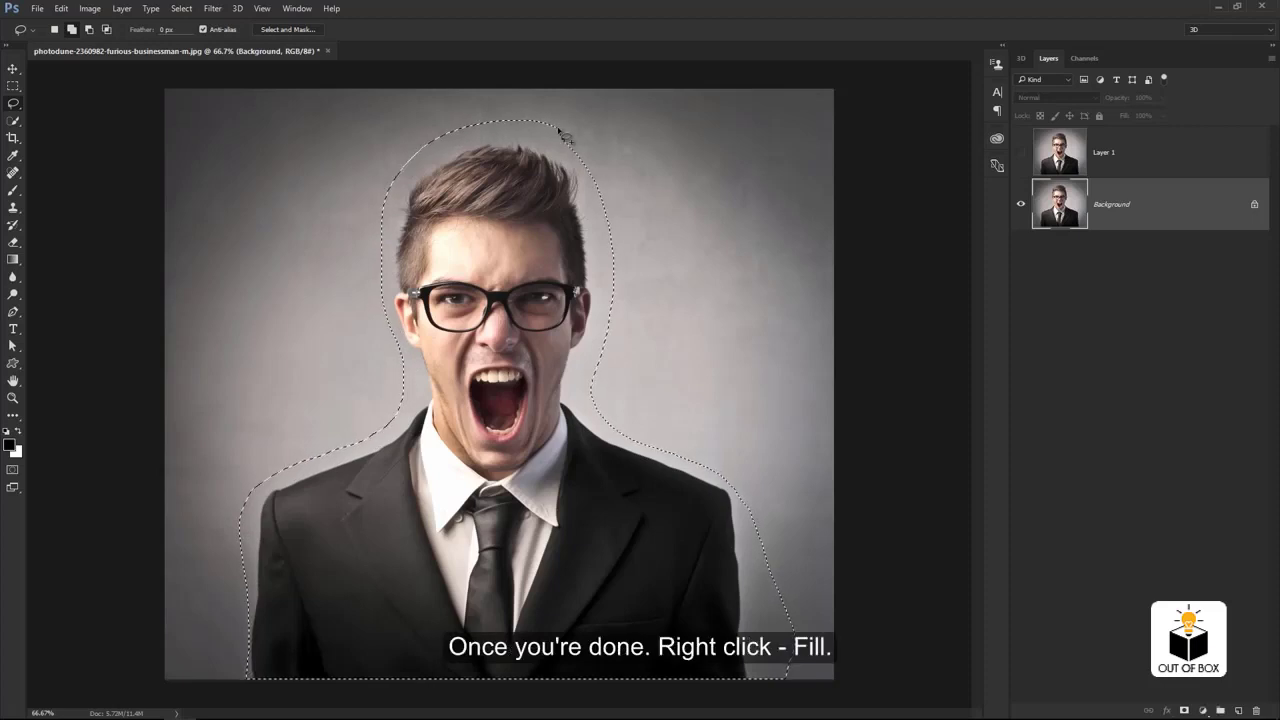
# Content-Aware fill the lasso selection to erase the man, then deselect.
pyautogui.rightClick(587, 232)
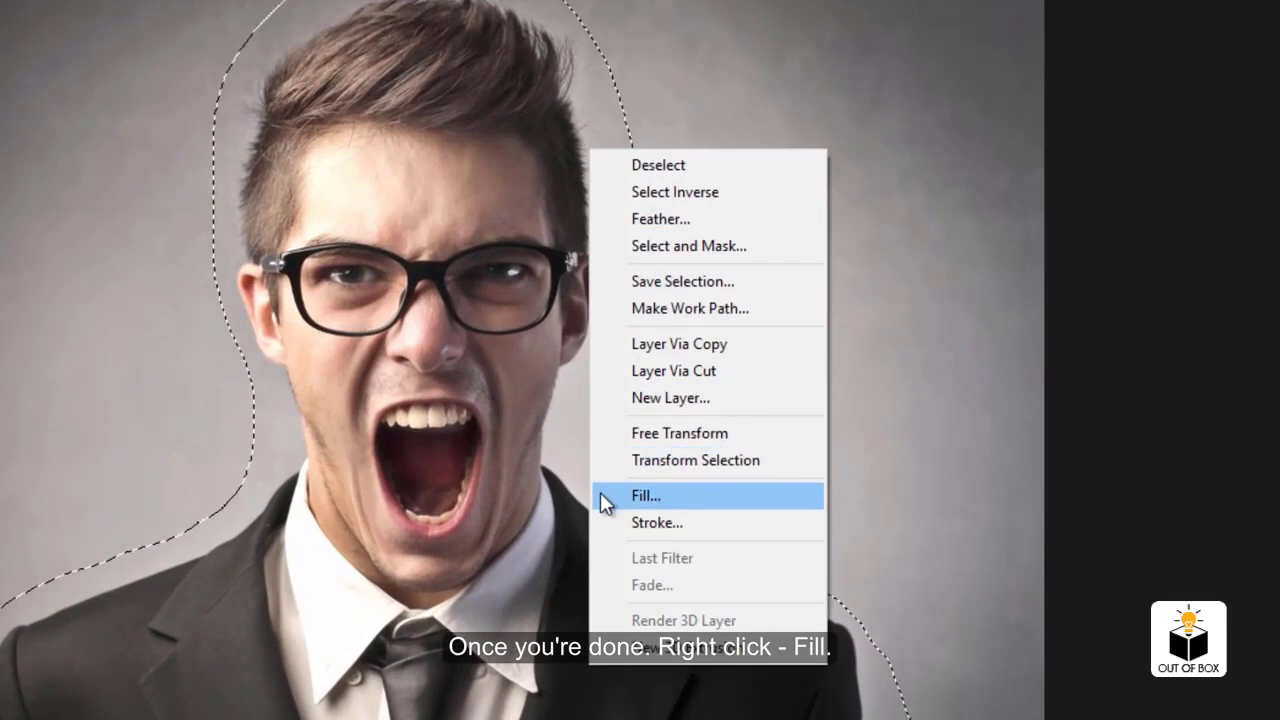
pyautogui.click(602, 494)
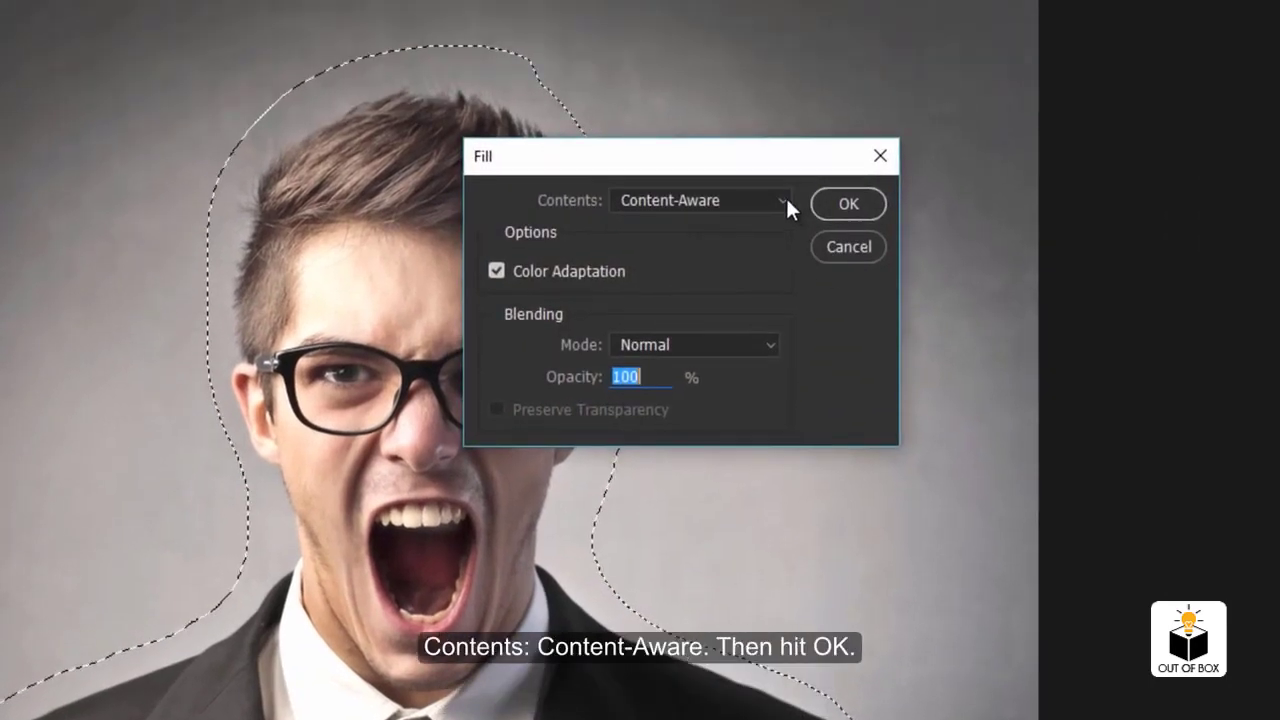
pyautogui.click(841, 203)
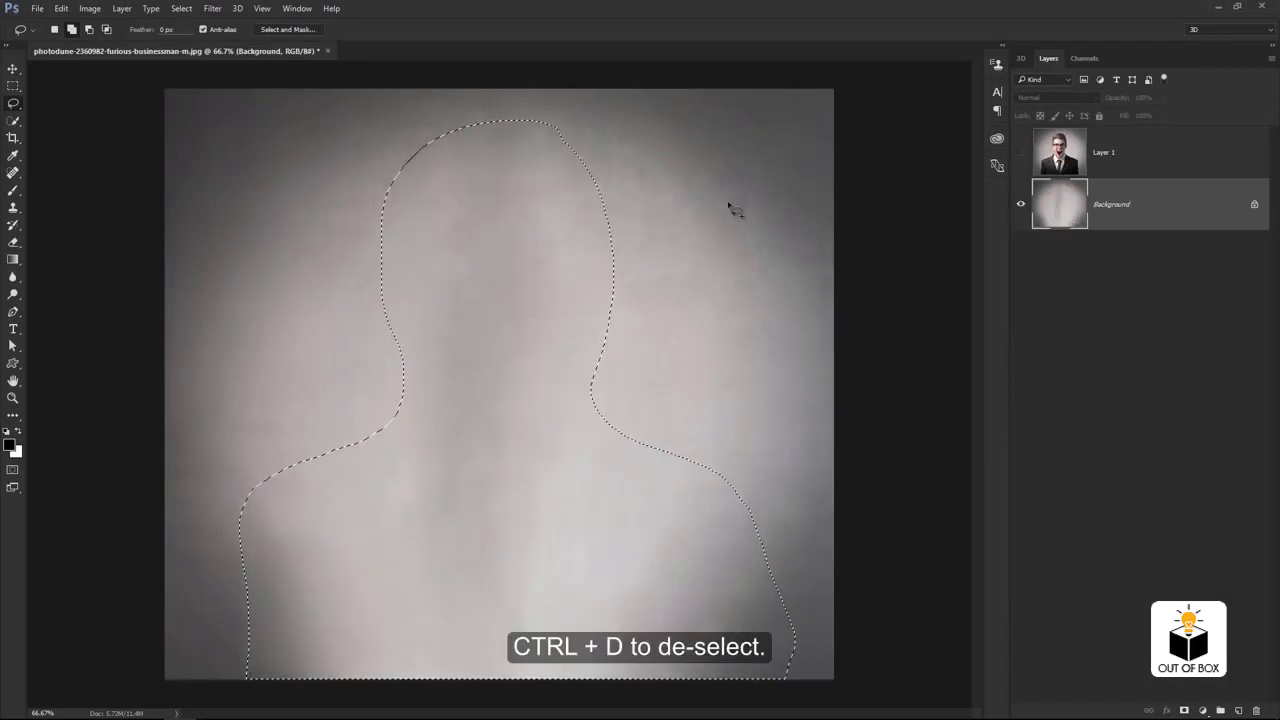
pyautogui.hotkey('ctrl', 'd')
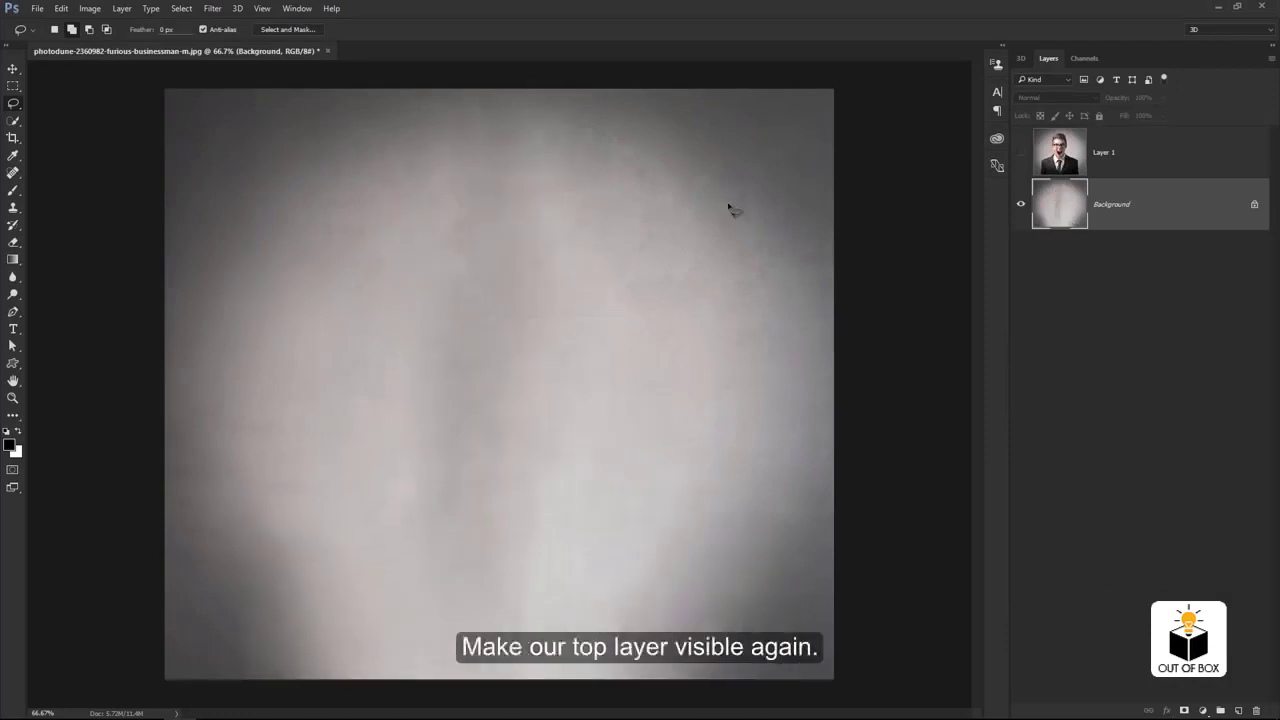
# Show and select Layer 1, then Quick Select the man's hair, face, collar, cheek and jaw.
pyautogui.click(1021, 153)
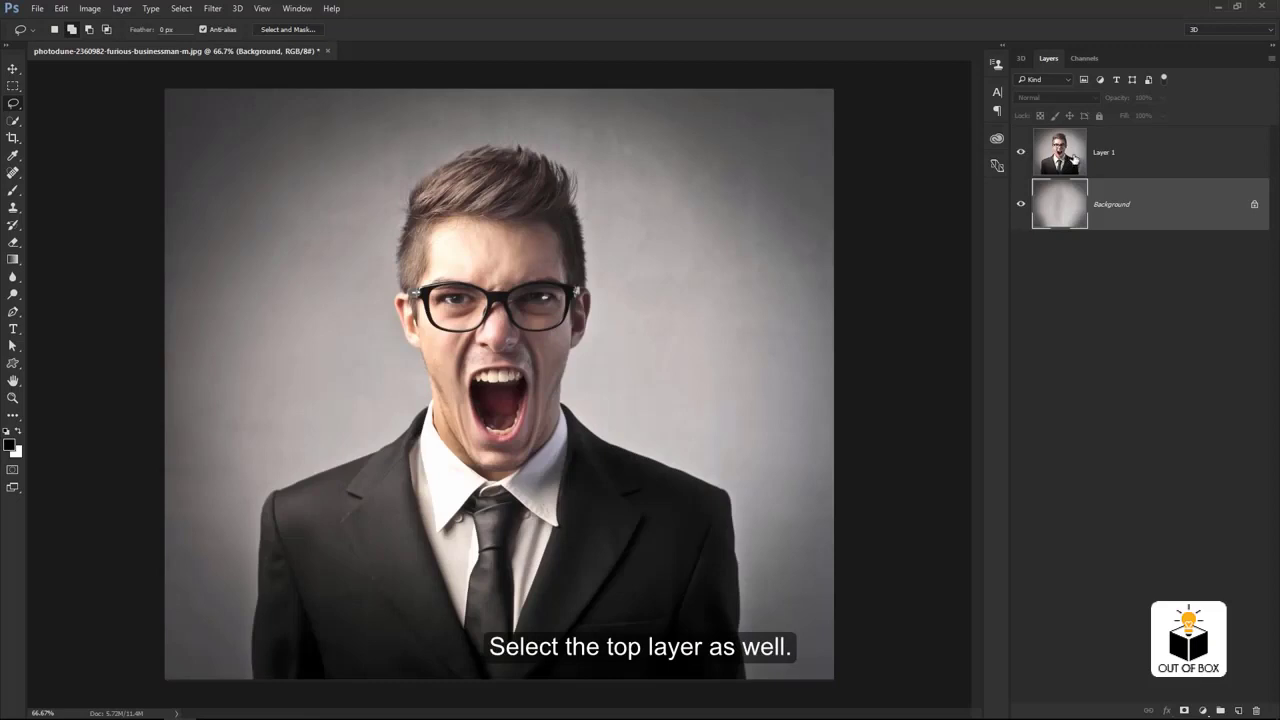
pyautogui.click(1112, 155)
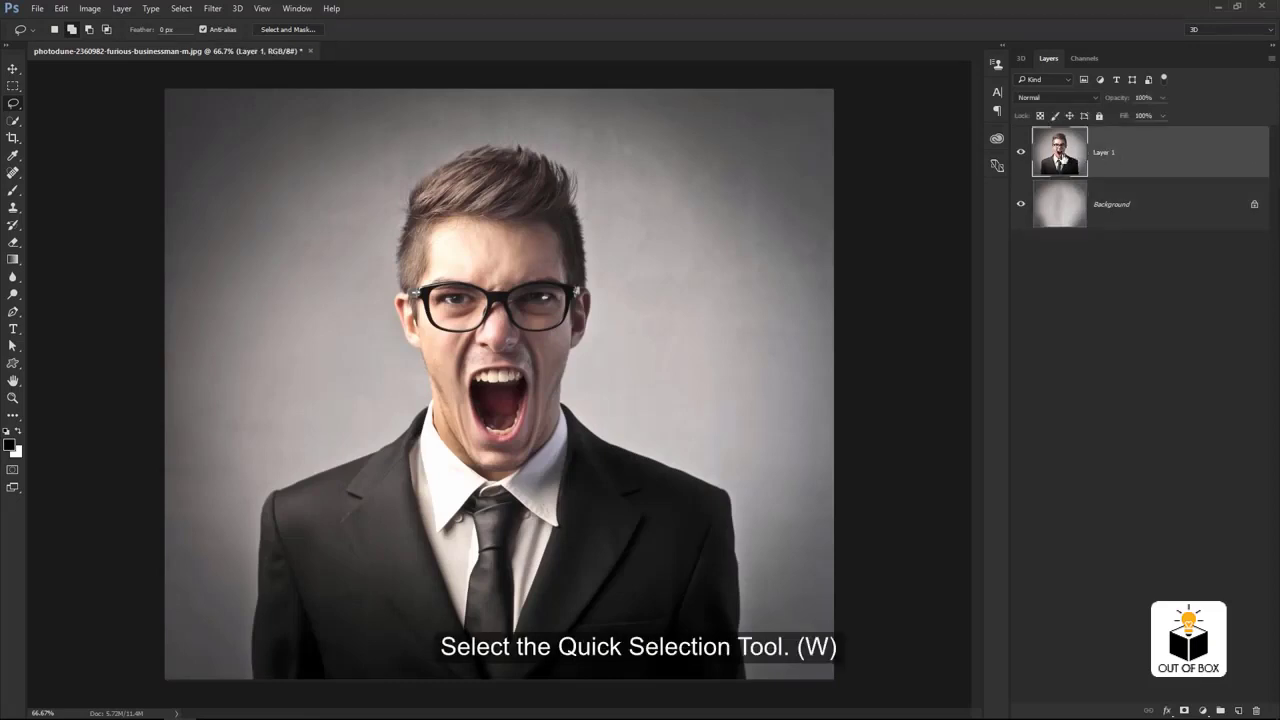
pyautogui.press('q')
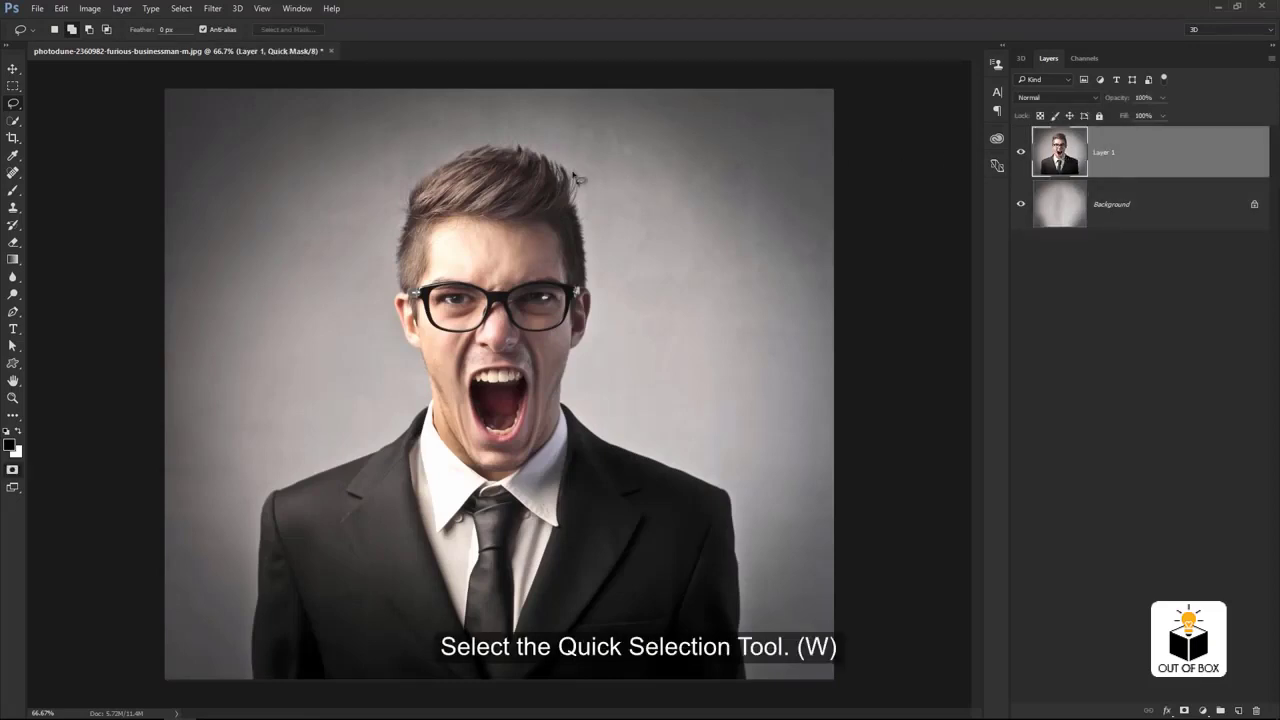
pyautogui.press('q')
pyautogui.press('w')
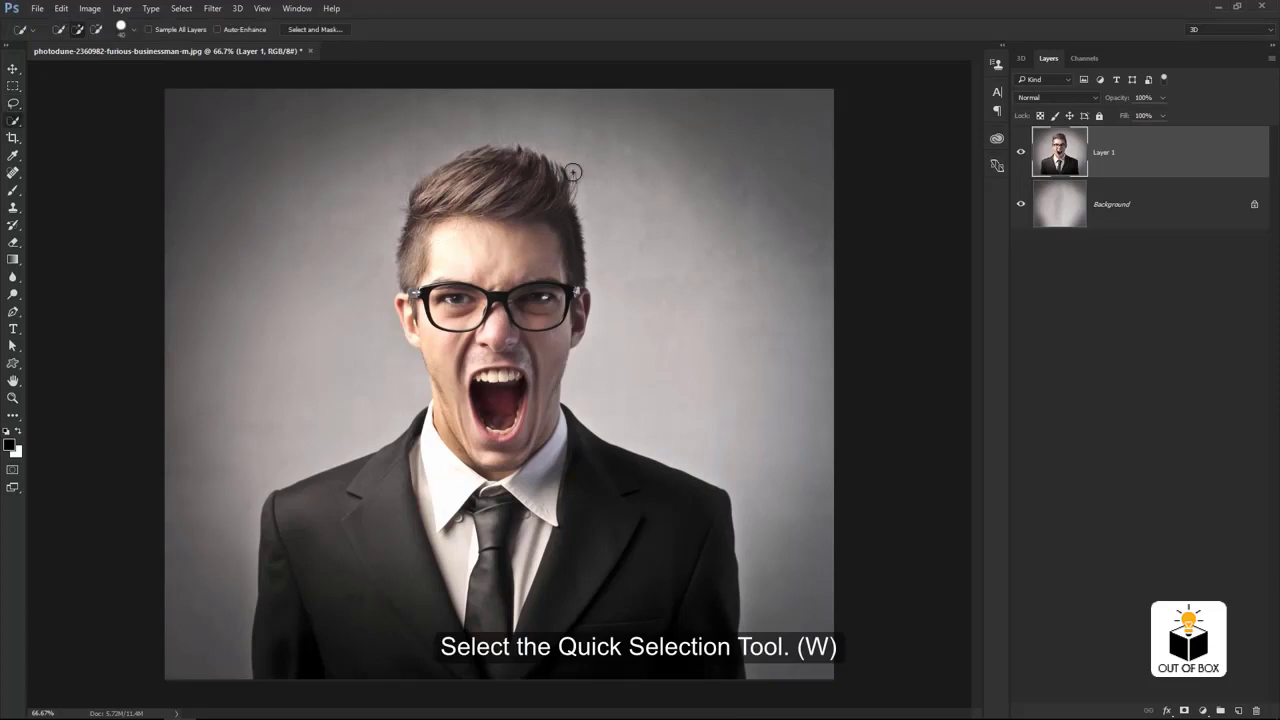
pyautogui.moveTo(504, 178)
pyautogui.mouseDown()
pyautogui.moveTo(533, 507)
pyautogui.moveTo(700, 600)
pyautogui.mouseUp()
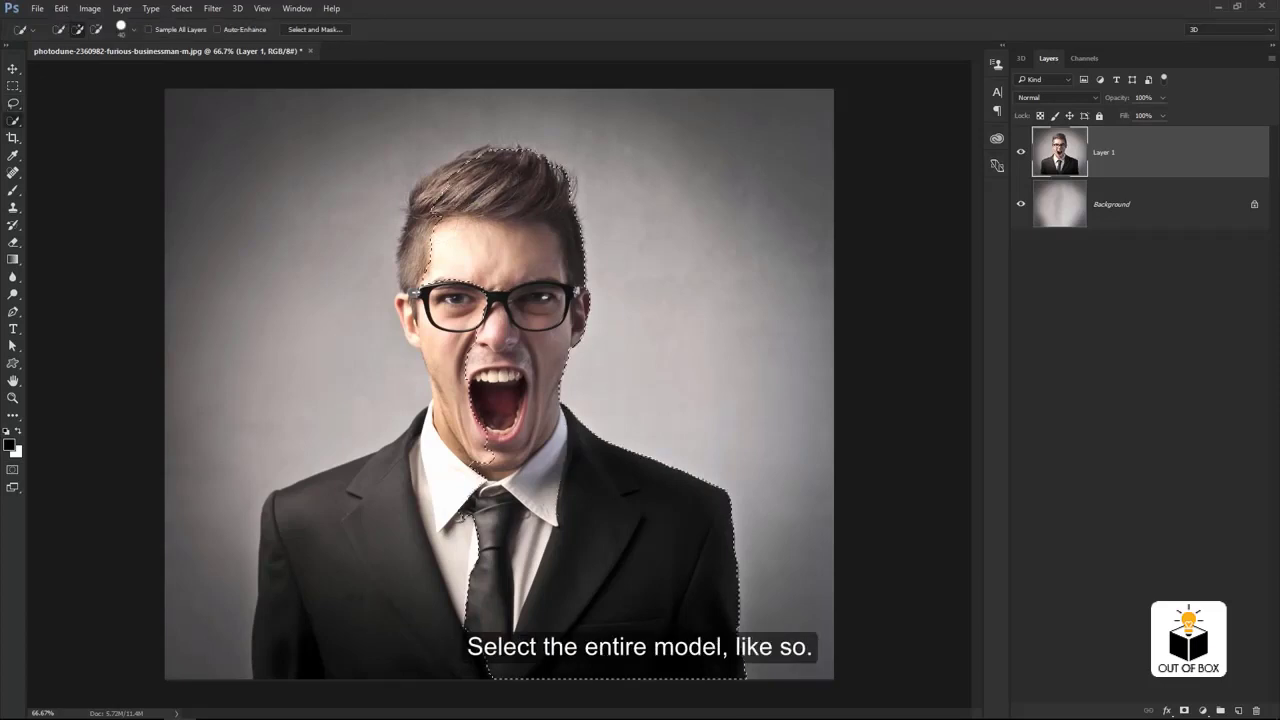
pyautogui.moveTo(472, 424); pyautogui.dragTo(416, 330)
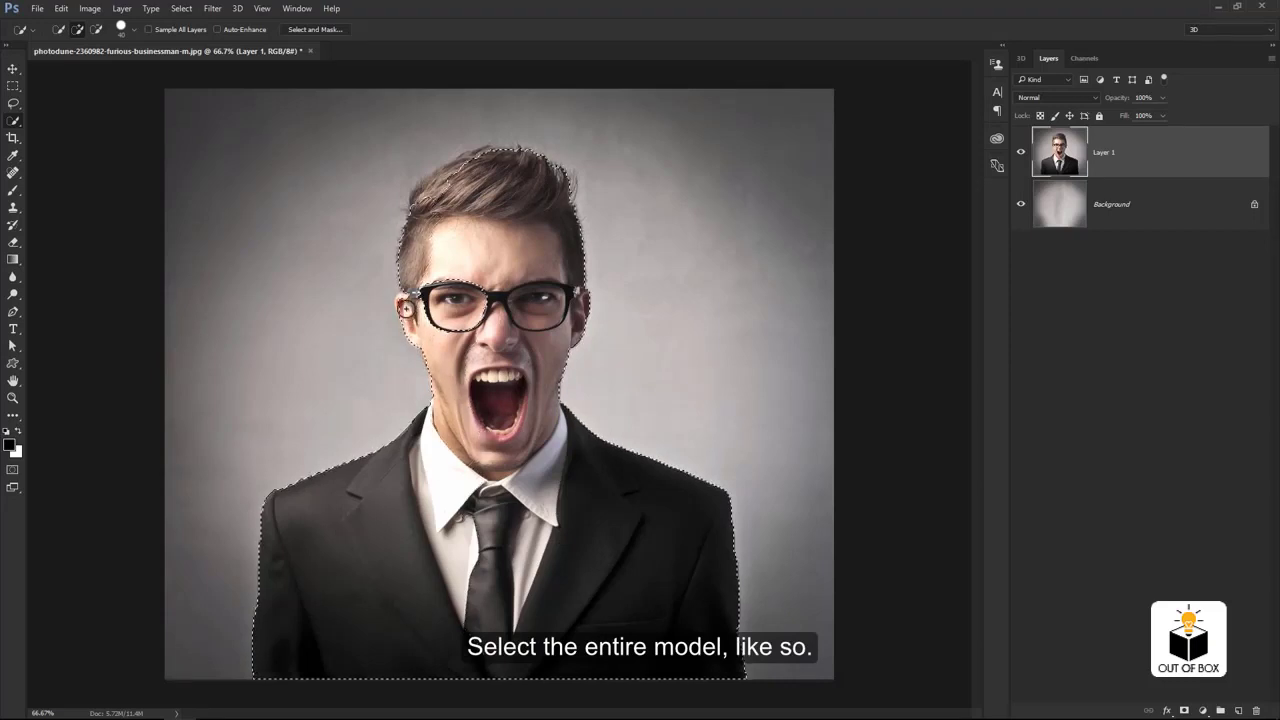
pyautogui.moveTo(408, 219); pyautogui.dragTo(408, 311)
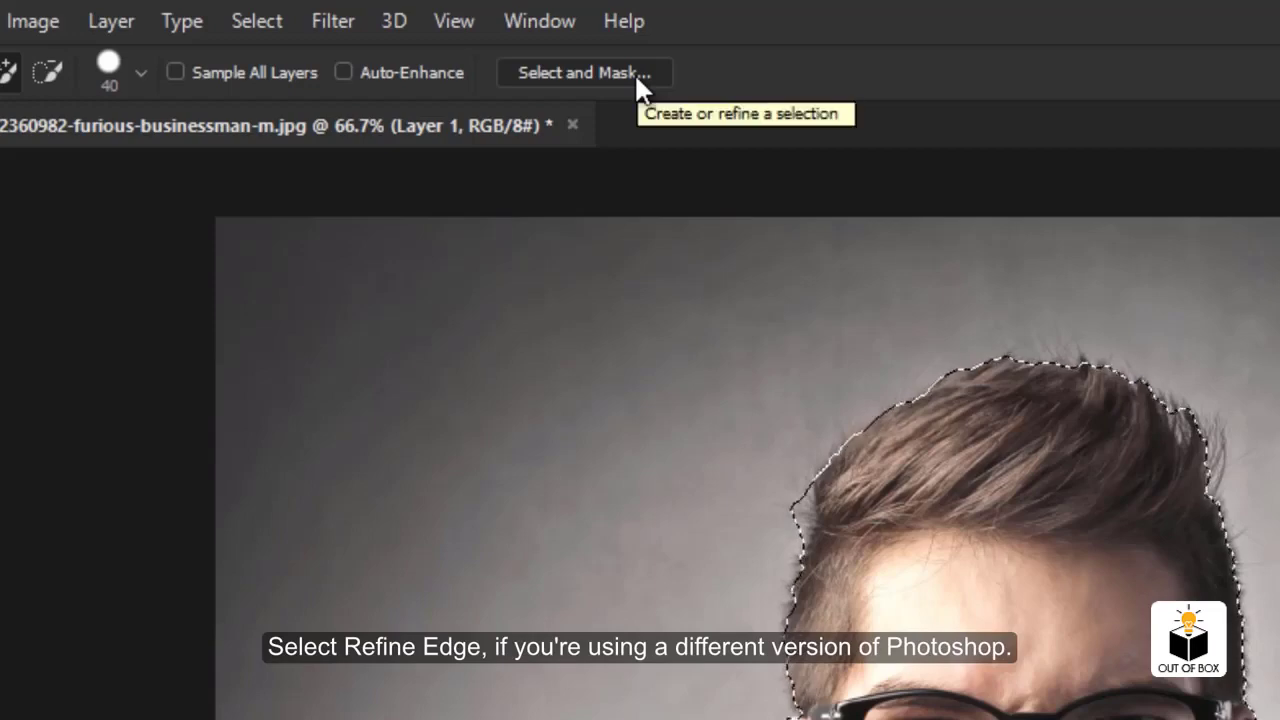
# Refine the selection in Select and Mask with Output To: Layer Mask, then check Layer 1.
pyautogui.click(636, 76)
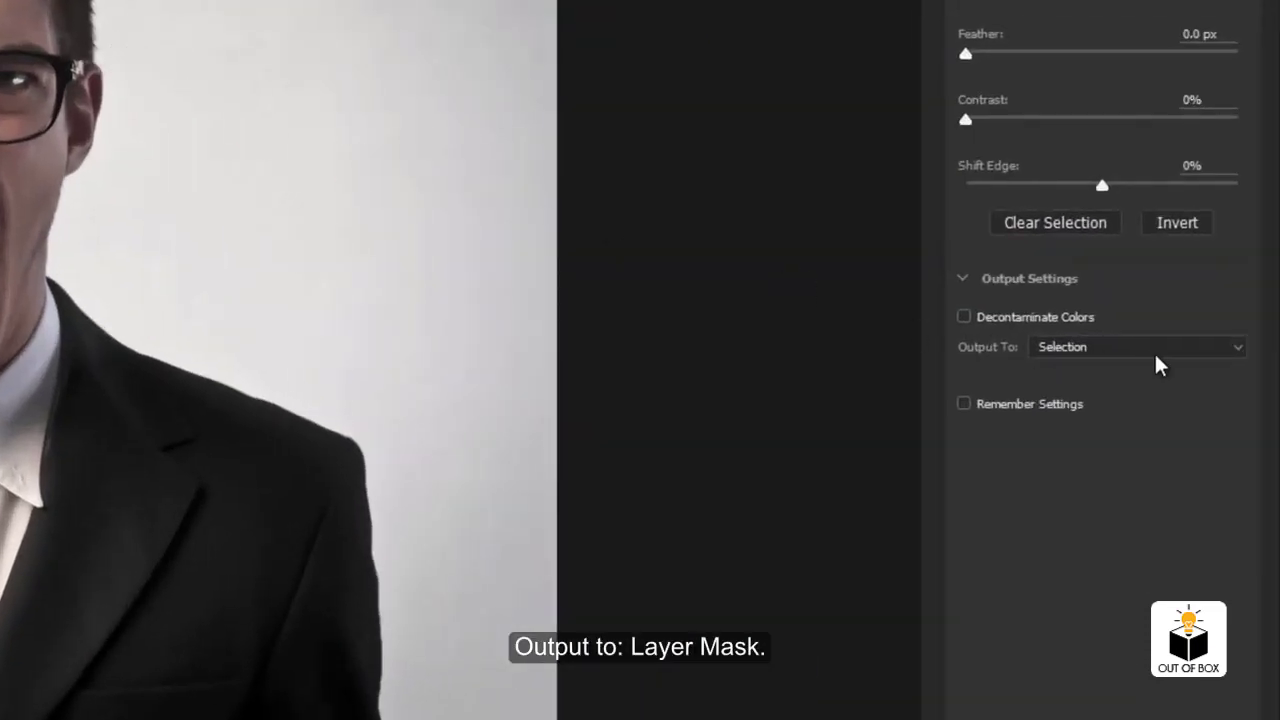
pyautogui.click(1157, 350)
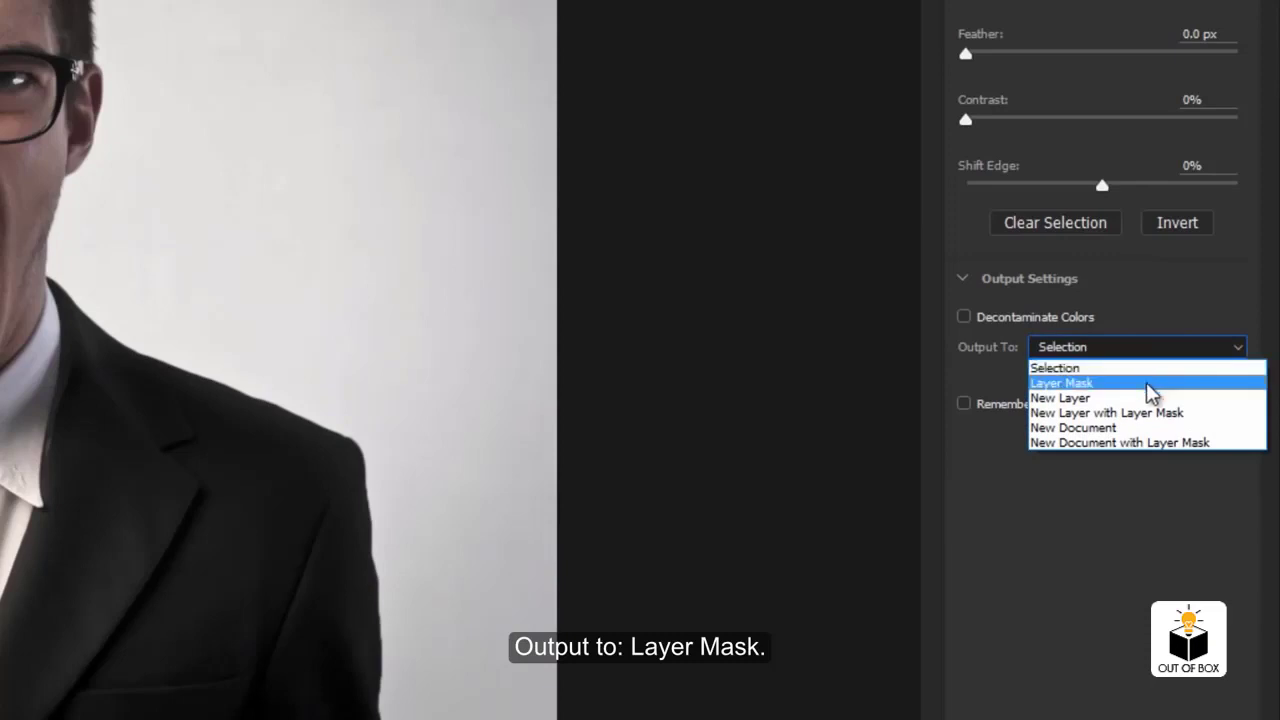
pyautogui.click(1150, 385)
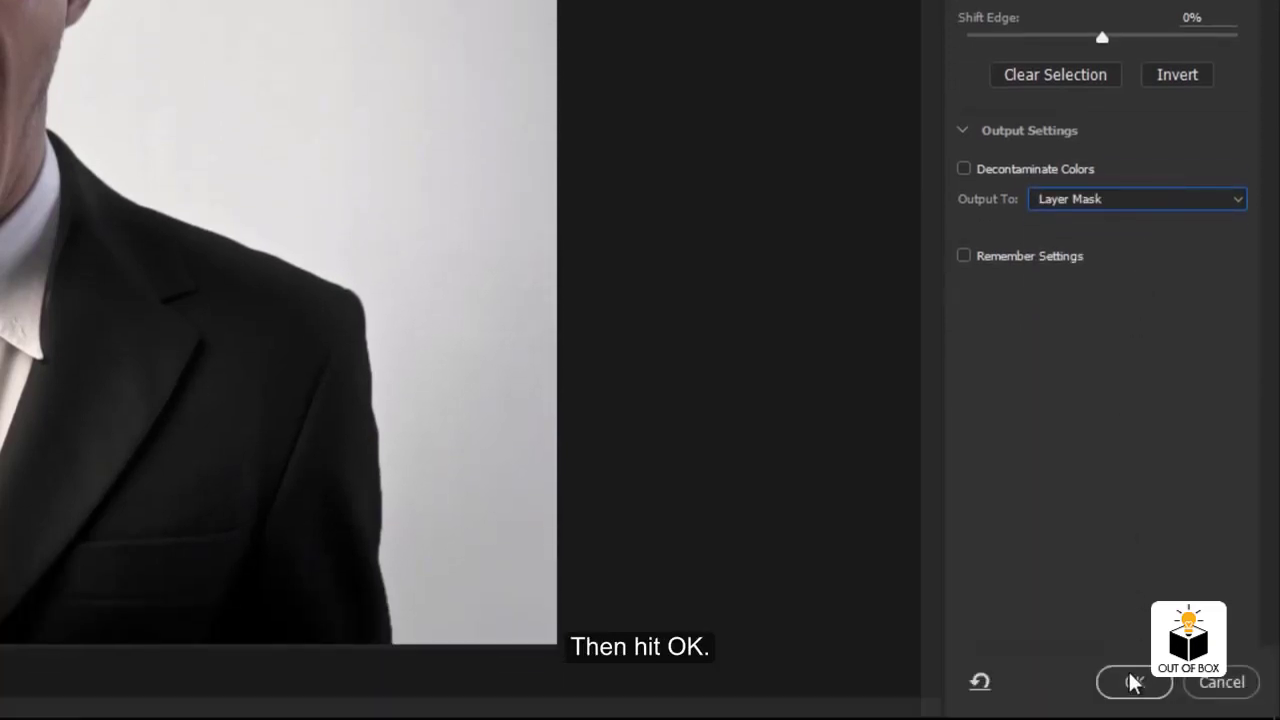
pyautogui.click(1133, 681)
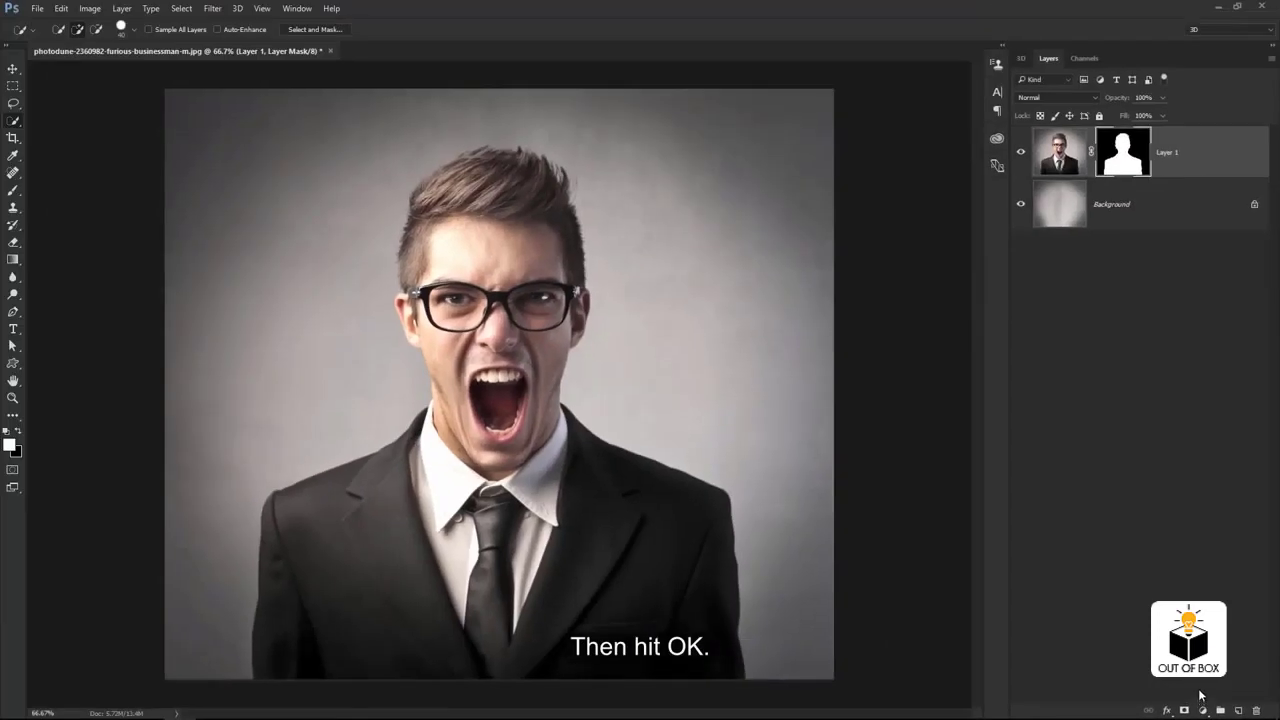
pyautogui.click(1021, 153)
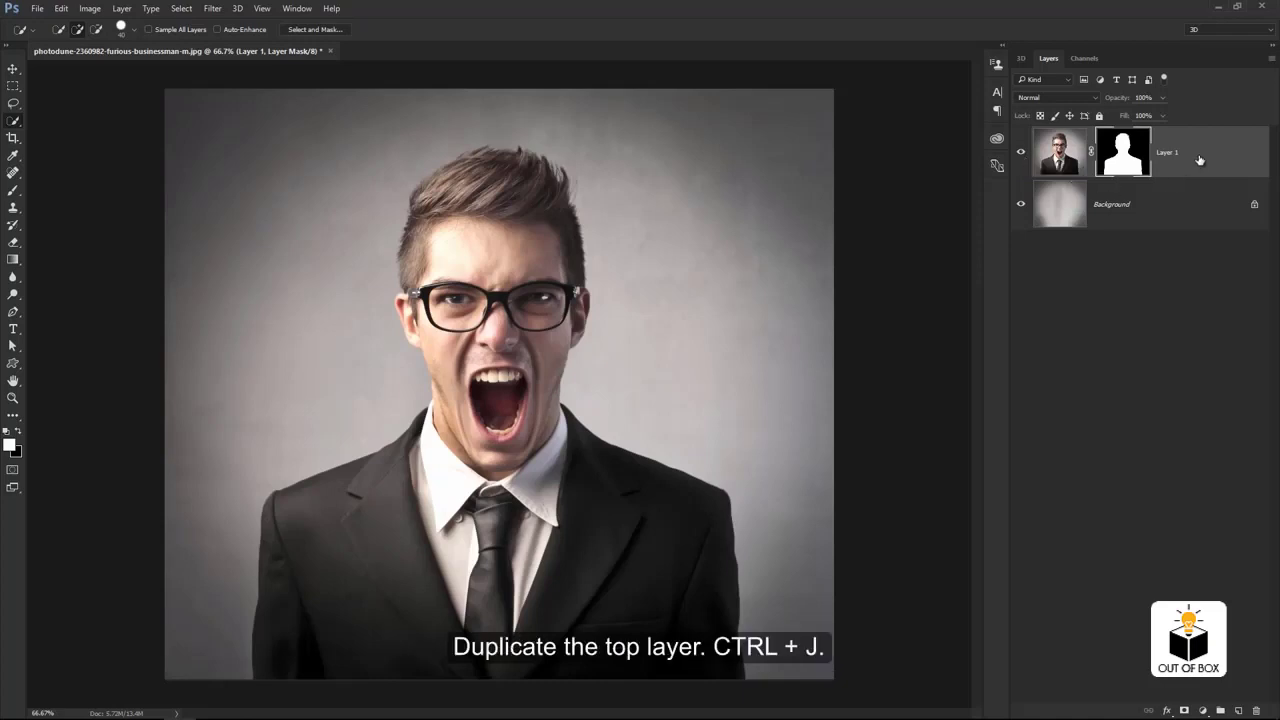
# Duplicate Layer 1, apply the copy's mask, hide Layer 1, and name the copy Dispersion Effect.
pyautogui.hotkey('ctrl', 'j')
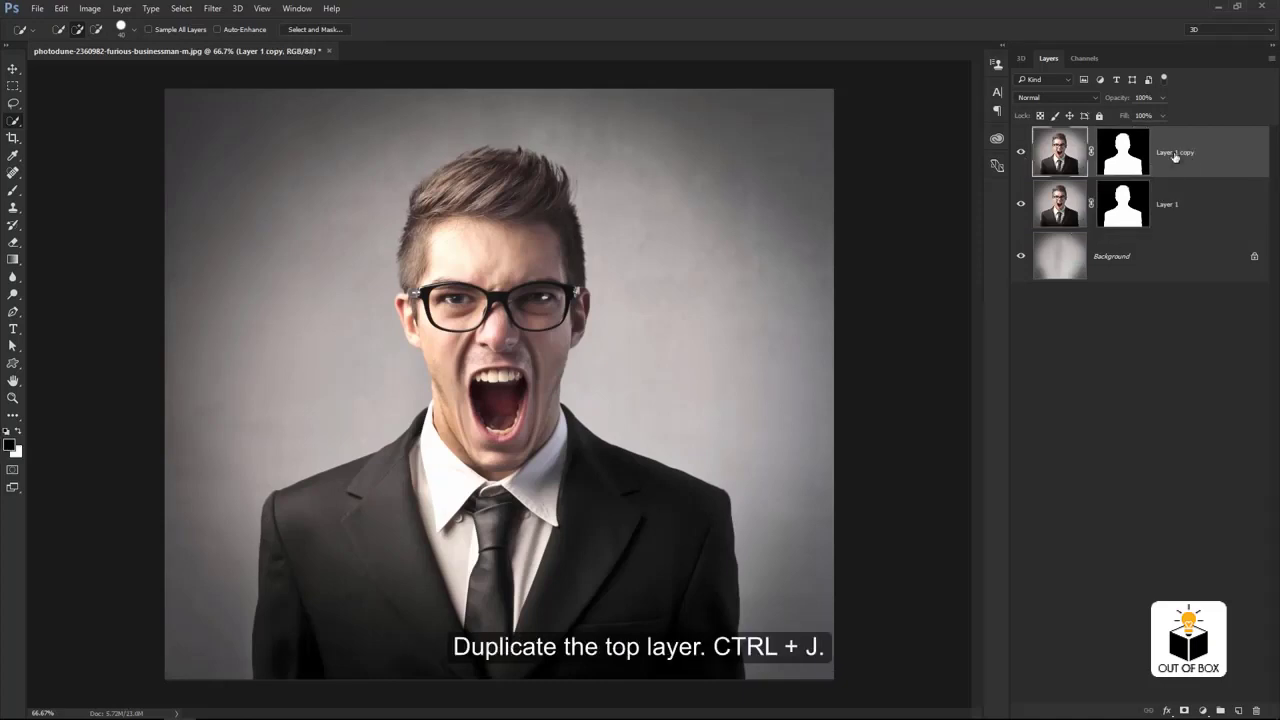
pyautogui.rightClick(1122, 152)
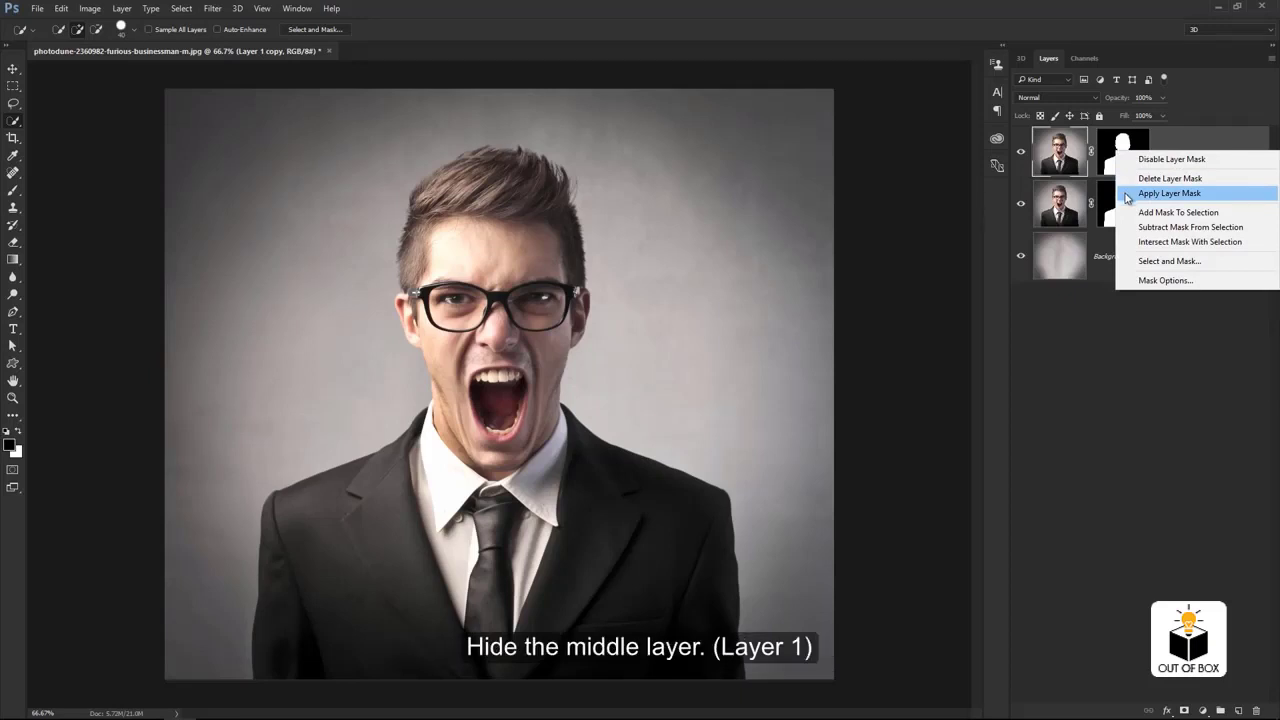
pyautogui.click(1127, 192)
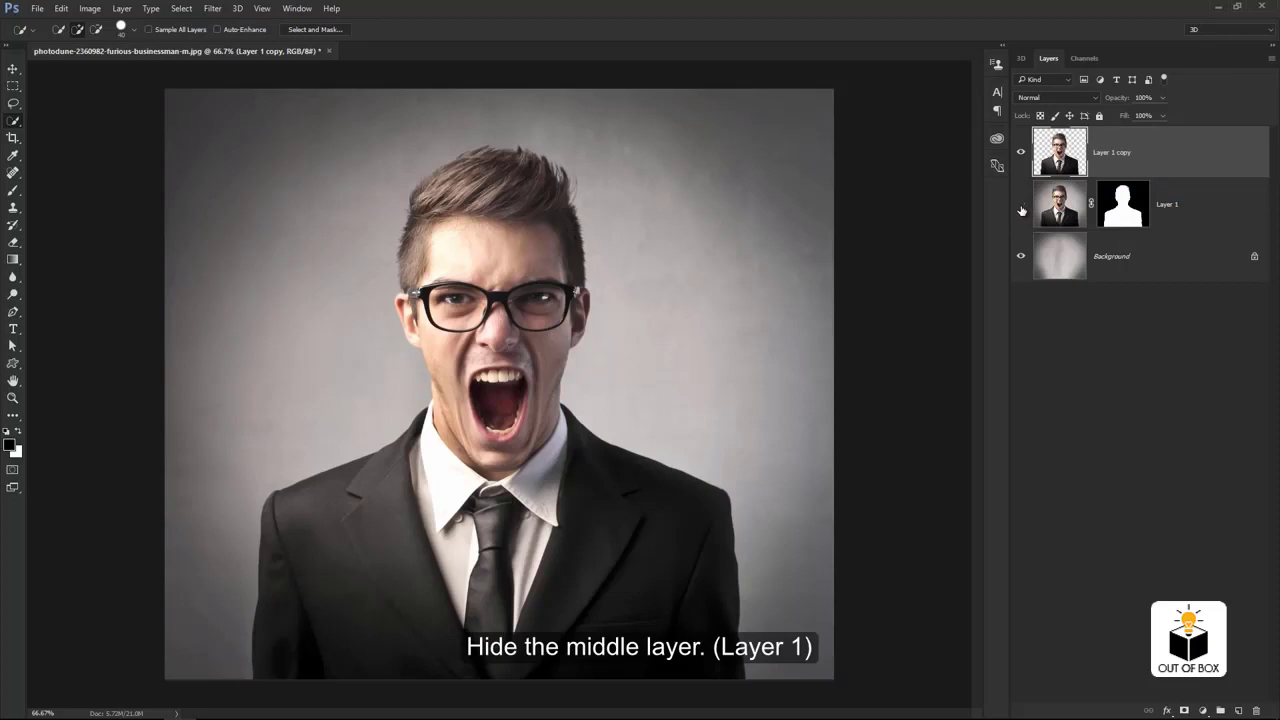
pyautogui.click(1021, 205)
pyautogui.doubleClick(1111, 152)
pyautogui.write('Dispersion Effect')
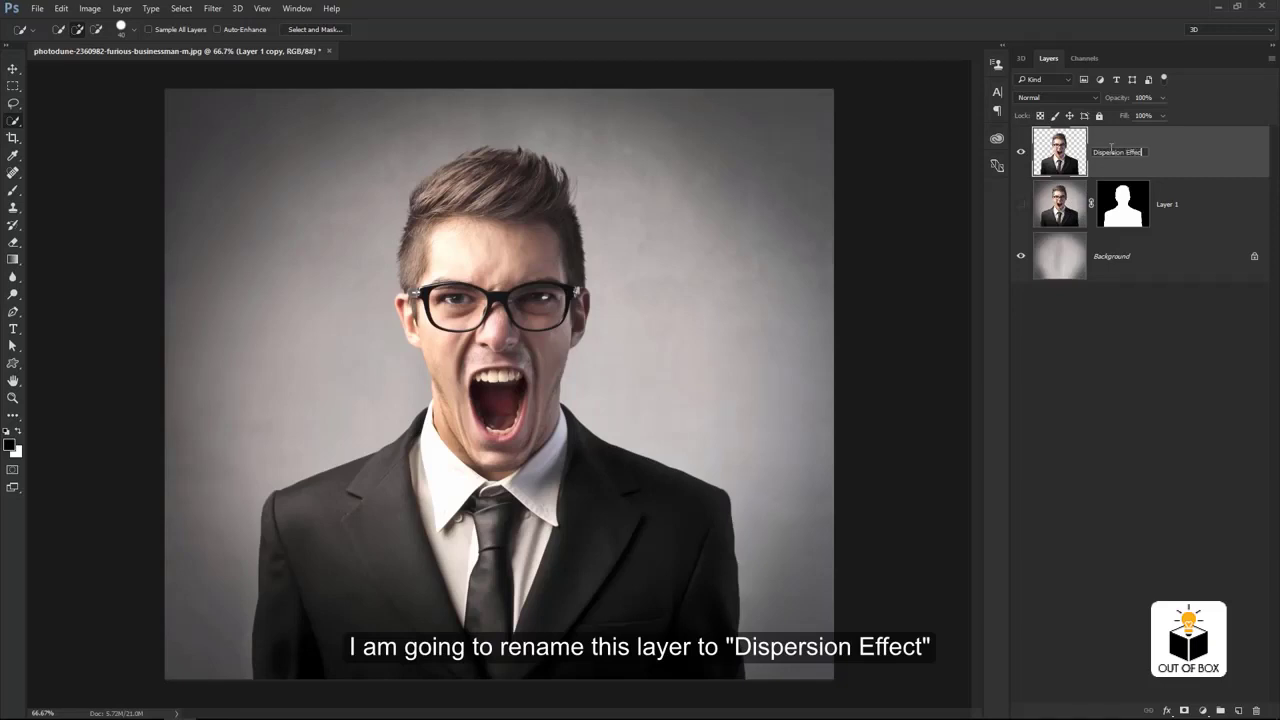
pyautogui.press('Return')
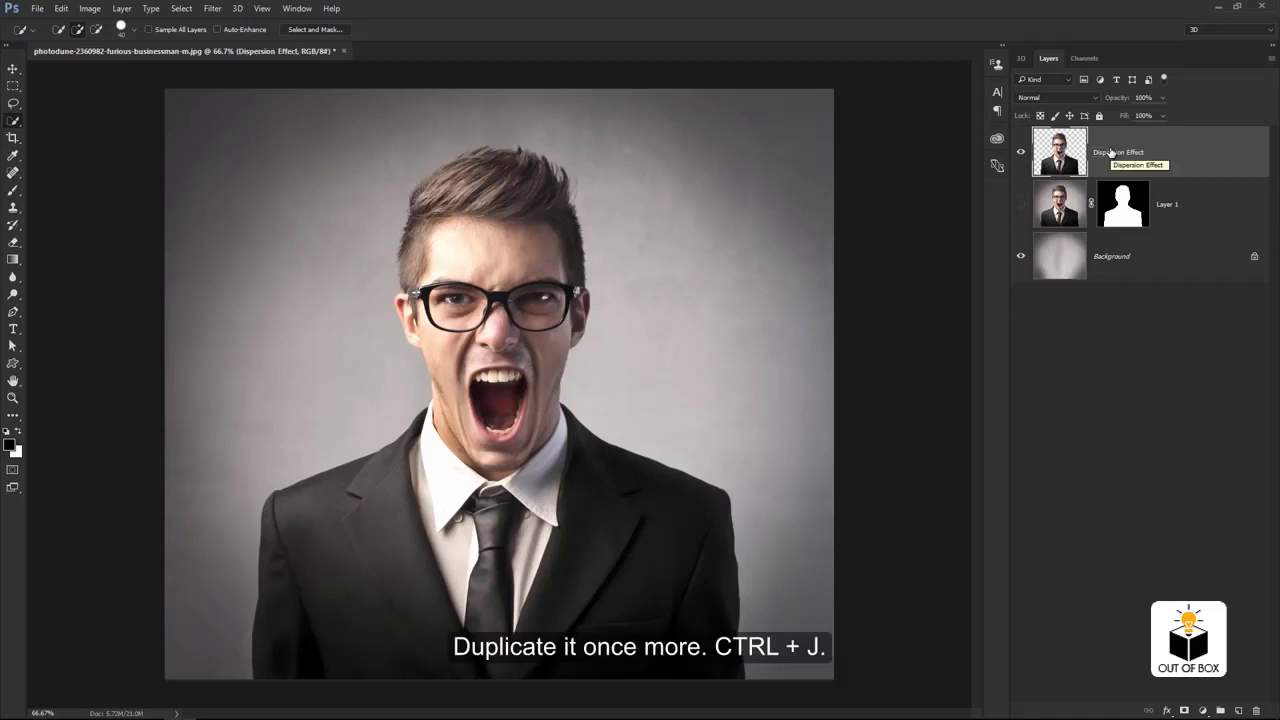
# Duplicate Dispersion Effect as a layer named Man, then reselect Dispersion Effect.
pyautogui.hotkey('ctrl', 'j')
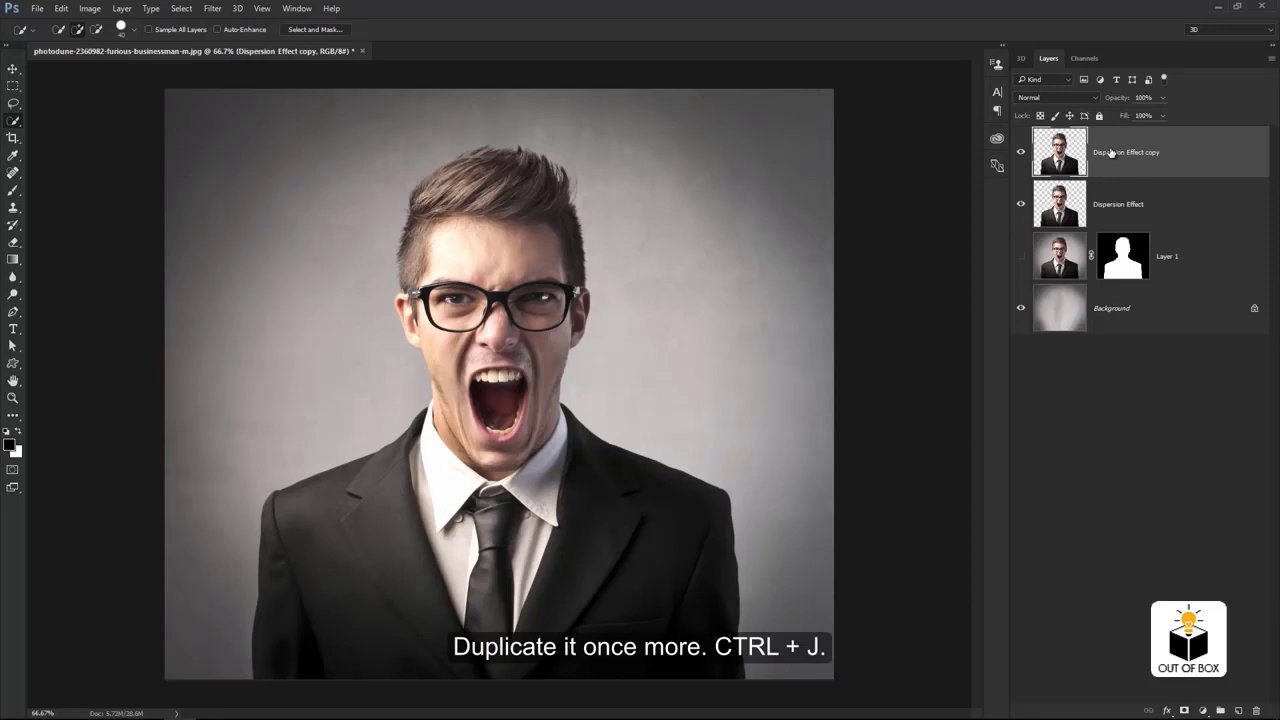
pyautogui.doubleClick(1111, 152)
pyautogui.write('Man')
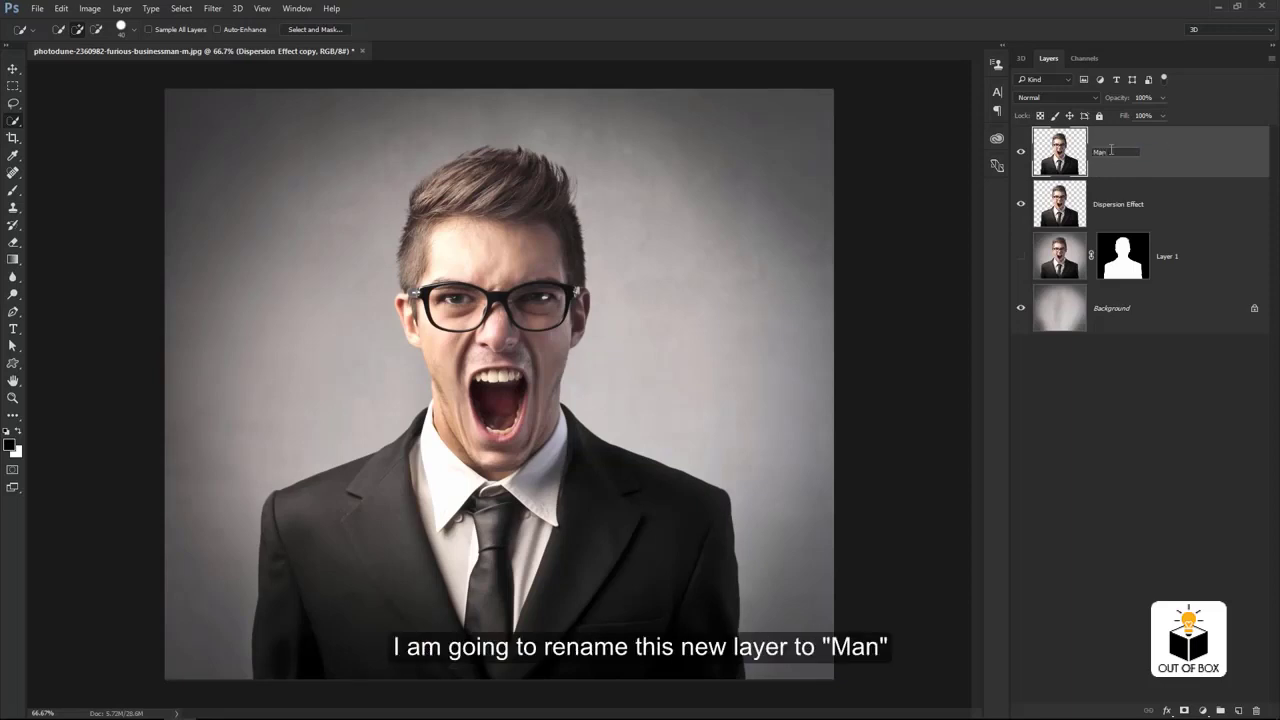
pyautogui.press('Return')
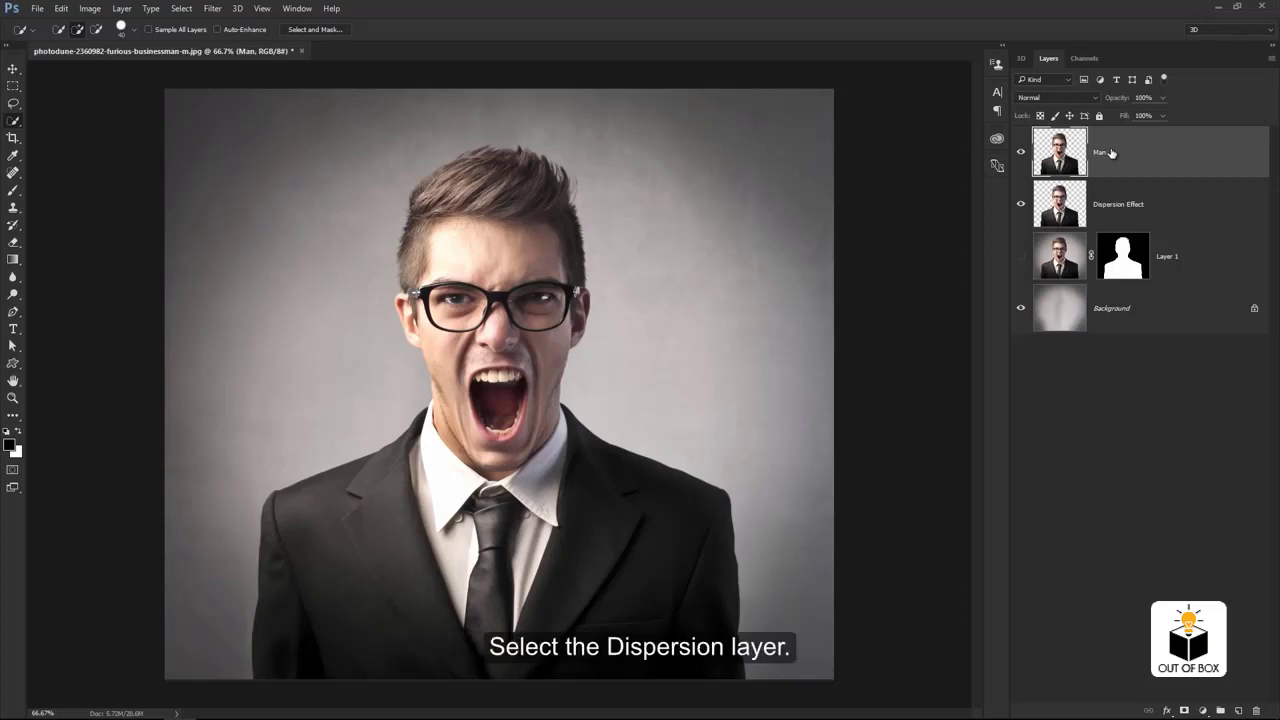
pyautogui.click(1108, 212)
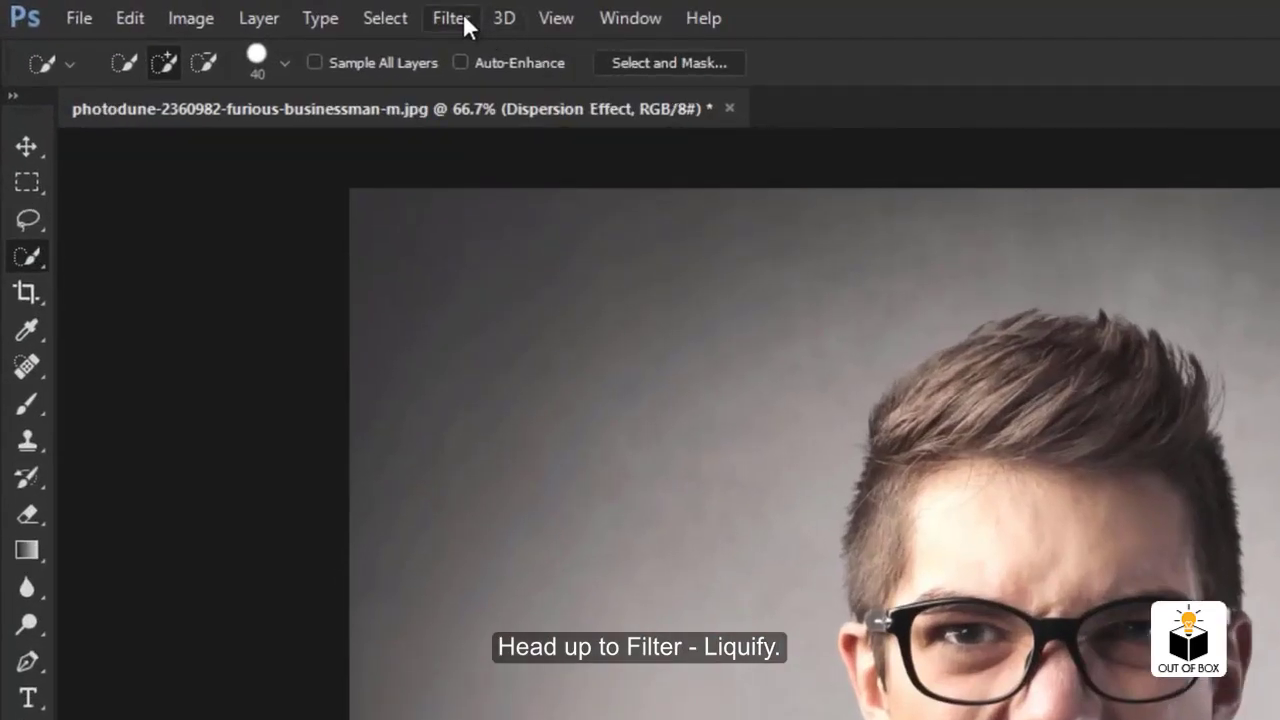
# In Liquify, Forward Warp the man's hair into long pointed streaks toward the top-right.
pyautogui.click(452, 18)
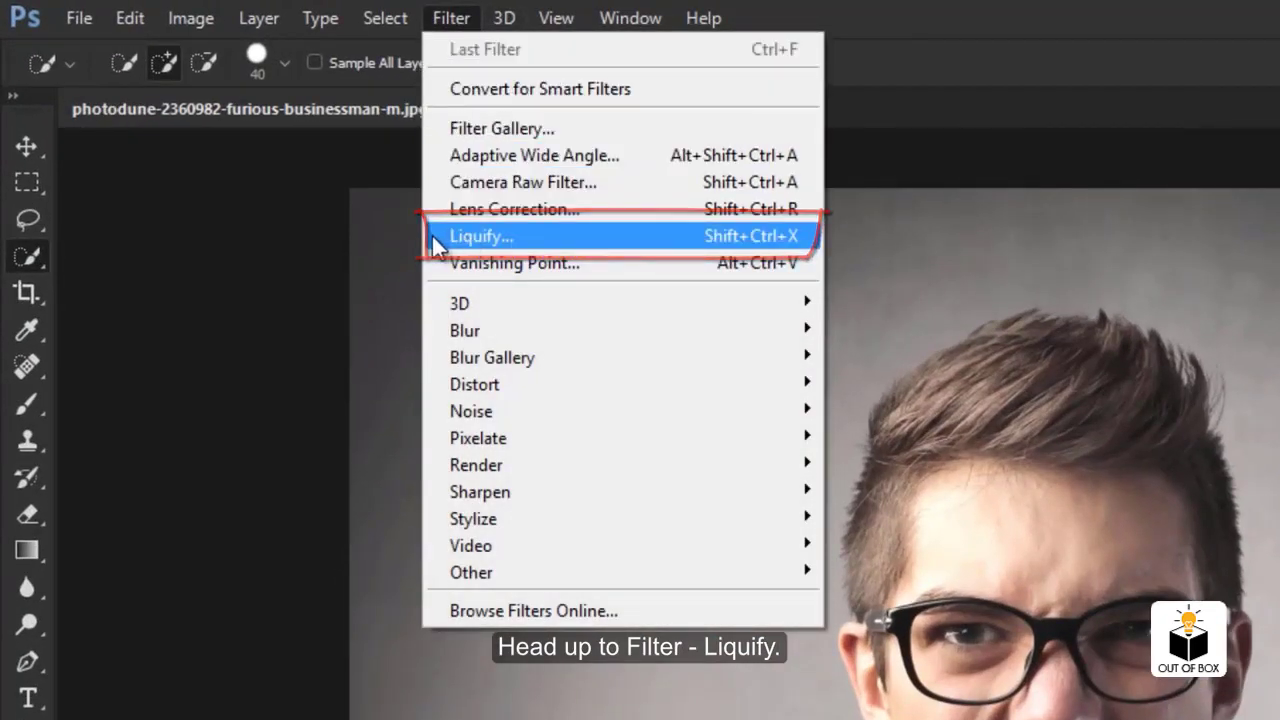
pyautogui.click(462, 242)
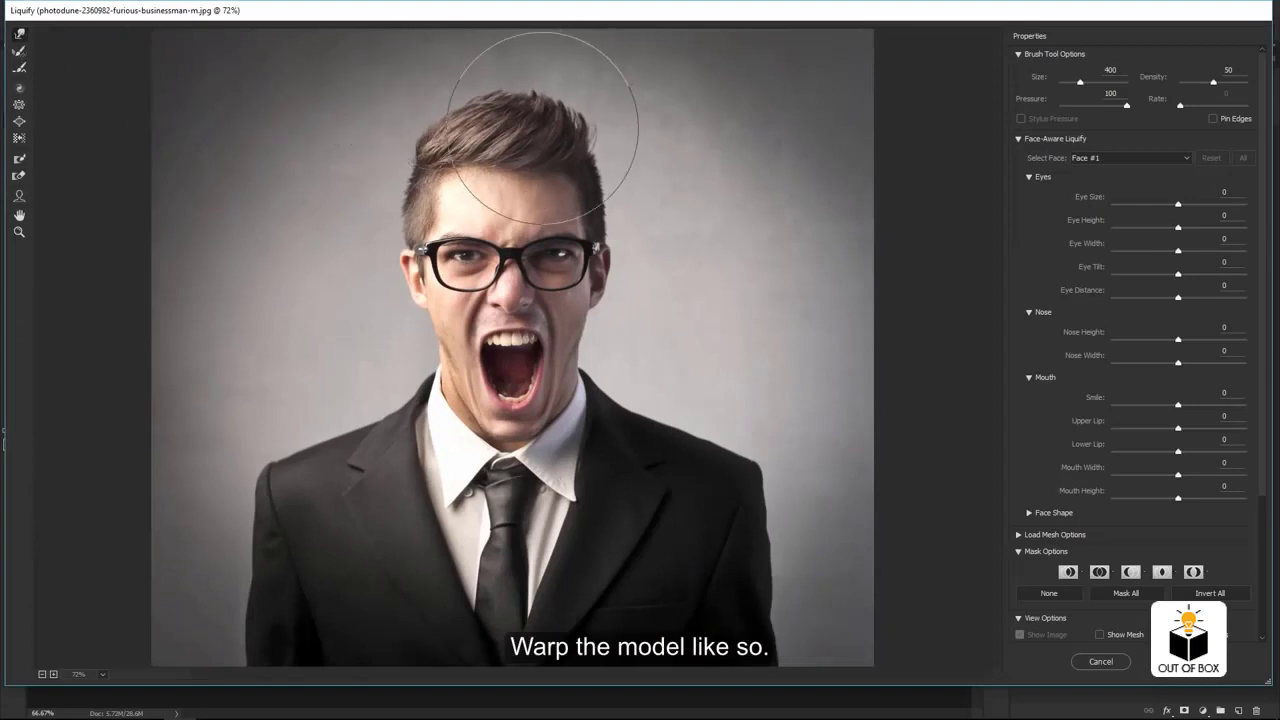
pyautogui.moveTo(542, 128); pyautogui.dragTo(674, 120)
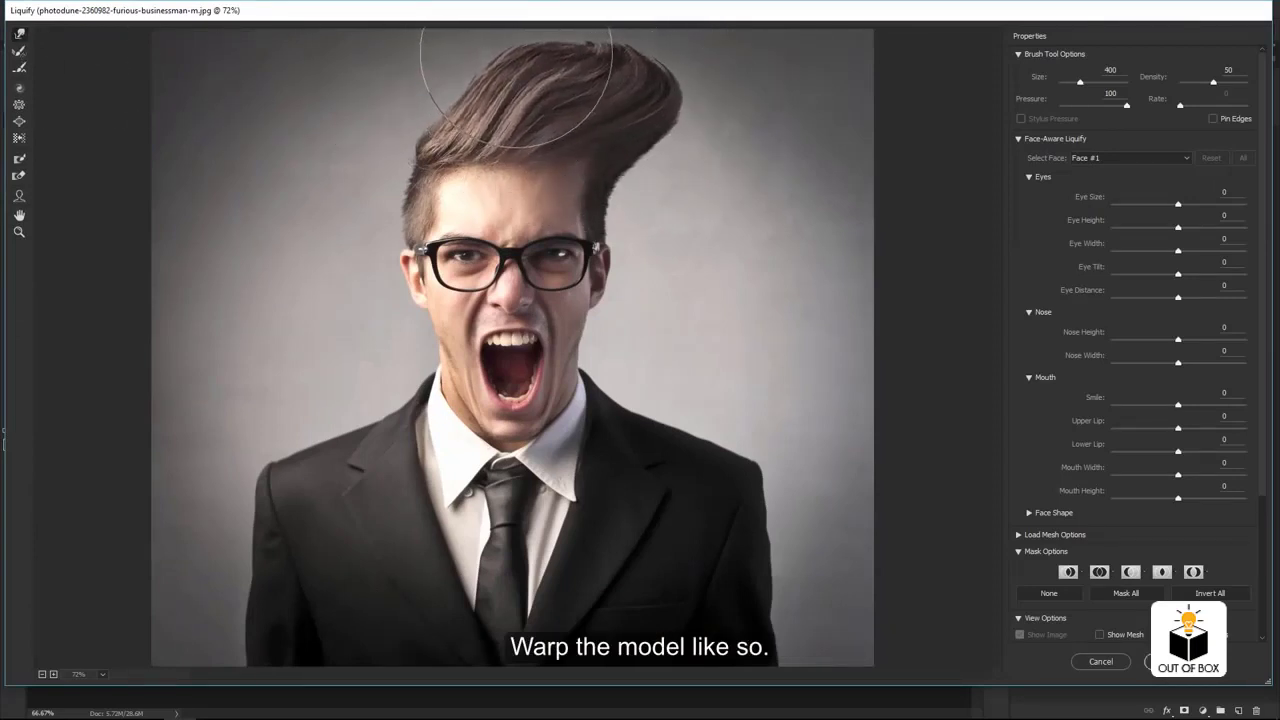
pyautogui.moveTo(614, 71); pyautogui.dragTo(797, 34)
pyautogui.moveTo(650, 50); pyautogui.dragTo(826, 44)
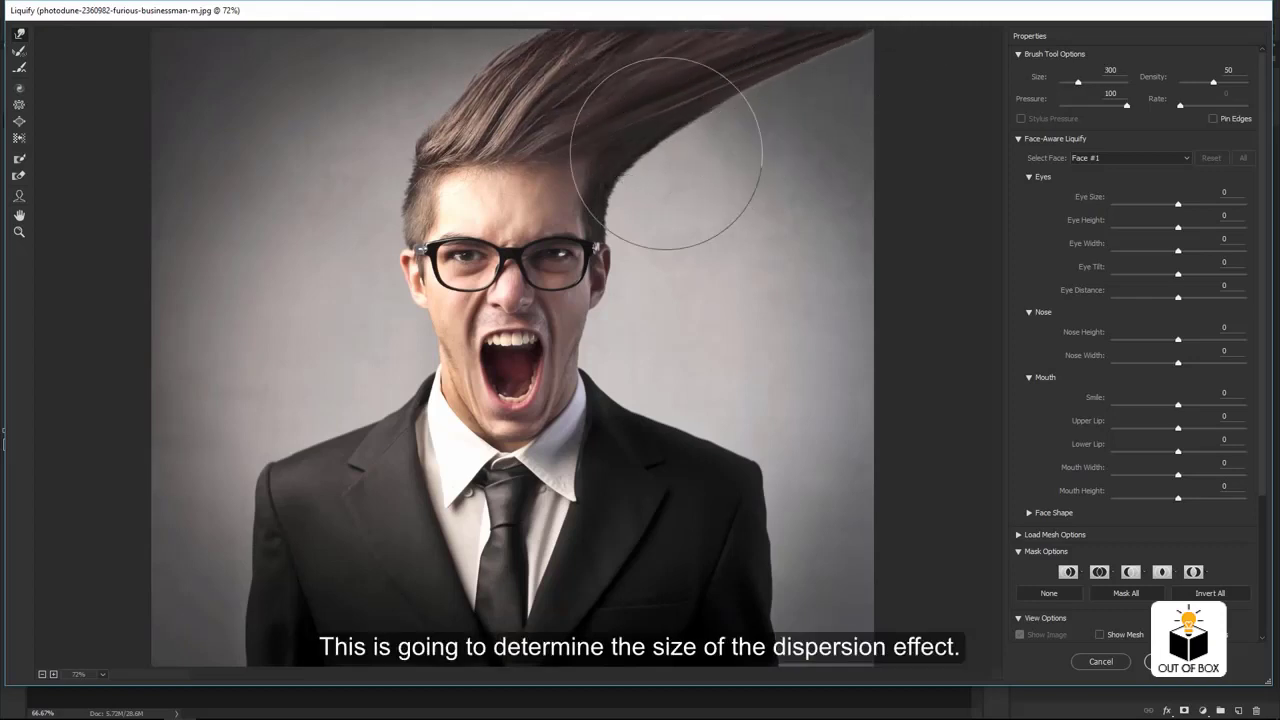
pyautogui.press('[')
pyautogui.press('[')
pyautogui.moveTo(714, 157); pyautogui.dragTo(914, 36)
pyautogui.press(']')
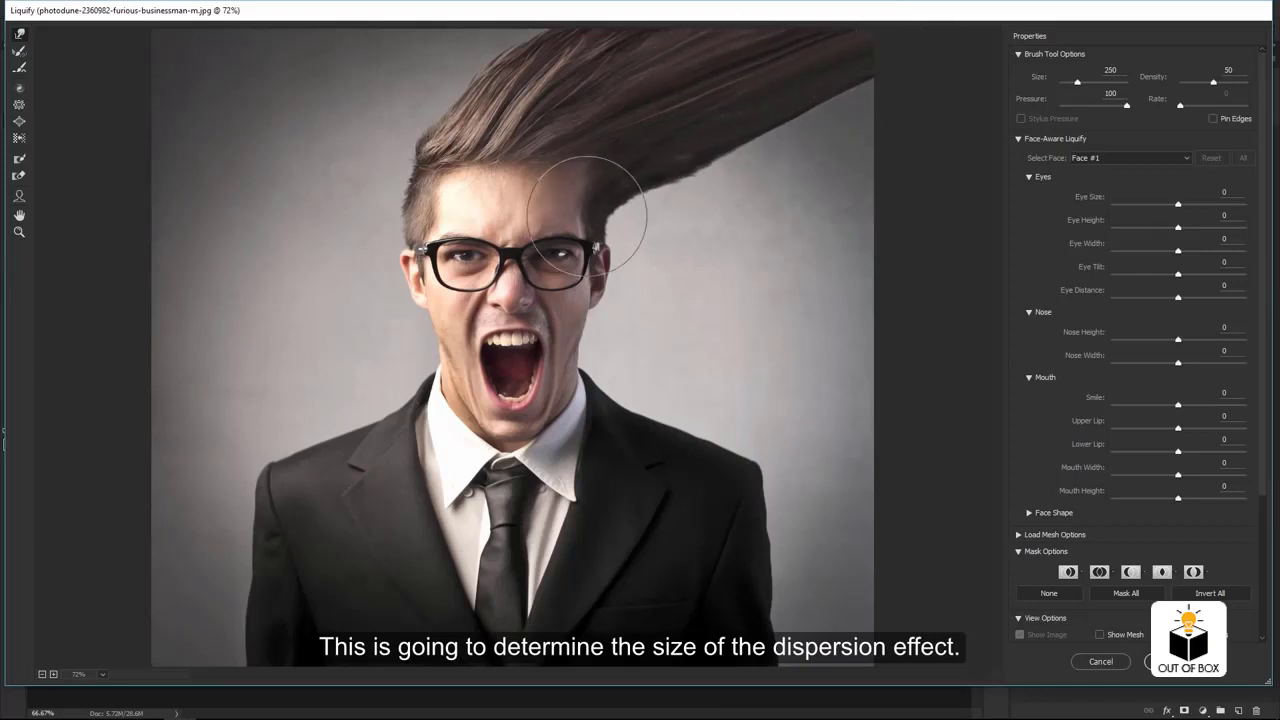
pyautogui.press('[')
pyautogui.moveTo(629, 200)
pyautogui.mouseDown()
pyautogui.moveTo(737, 154)
pyautogui.moveTo(783, 117)
pyautogui.mouseUp()
pyautogui.moveTo(608, 214)
pyautogui.mouseDown()
pyautogui.moveTo(637, 243)
pyautogui.moveTo(645, 295)
pyautogui.moveTo(694, 220)
pyautogui.moveTo(943, 177)
pyautogui.mouseUp()
pyautogui.press(']')
pyautogui.press('[')
pyautogui.moveTo(614, 329)
pyautogui.mouseDown()
pyautogui.moveTo(617, 340)
pyautogui.moveTo(706, 309)
pyautogui.moveTo(663, 329)
pyautogui.moveTo(651, 314)
pyautogui.mouseUp()
# Stretch the right side of the jacket into a spike sweeping up-right, brush 150–500.
pyautogui.press('[')
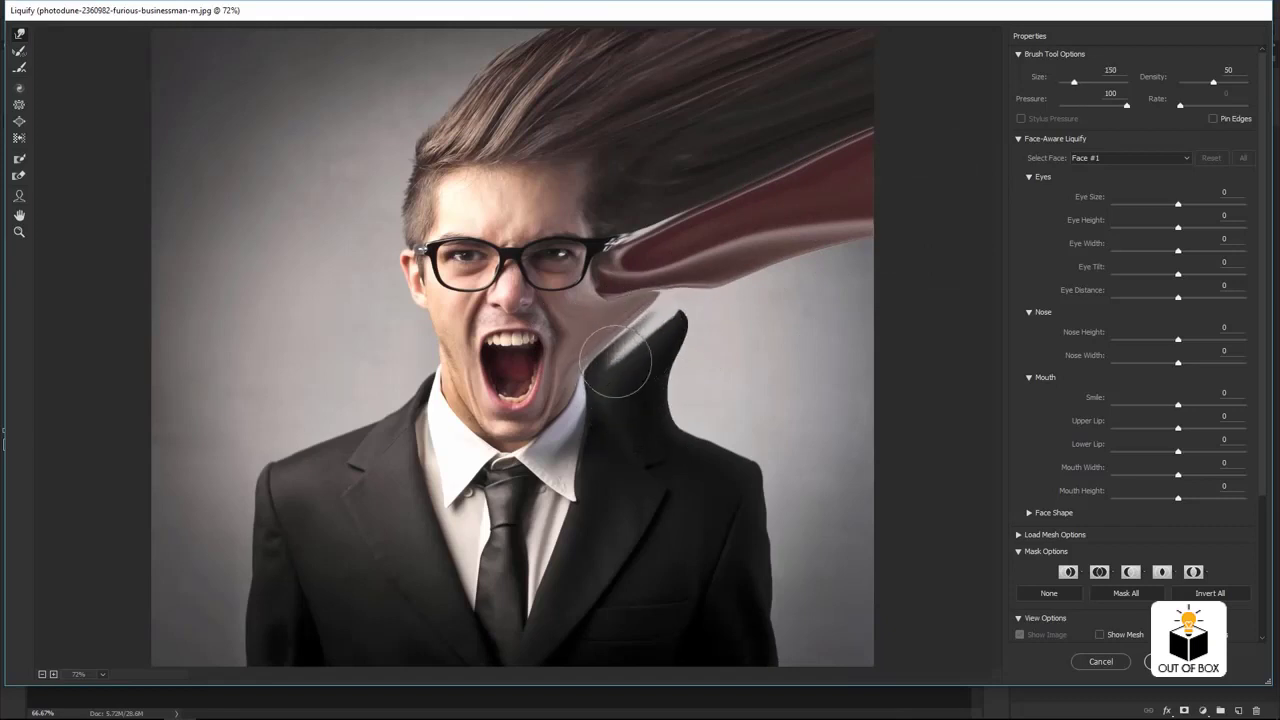
pyautogui.moveTo(615, 360); pyautogui.dragTo(740, 255)
pyautogui.press(']')
pyautogui.press(']')
pyautogui.press(']')
pyautogui.moveTo(671, 357)
pyautogui.mouseDown()
pyautogui.moveTo(665, 305)
pyautogui.moveTo(800, 286)
pyautogui.moveTo(857, 100)
pyautogui.mouseUp()
pyautogui.moveTo(671, 429); pyautogui.dragTo(909, 229)
pyautogui.press(']')
pyautogui.press(']')
pyautogui.moveTo(757, 400)
pyautogui.mouseDown()
pyautogui.moveTo(757, 300)
pyautogui.moveTo(860, 150)
pyautogui.mouseUp()
pyautogui.press(']')
pyautogui.press(']')
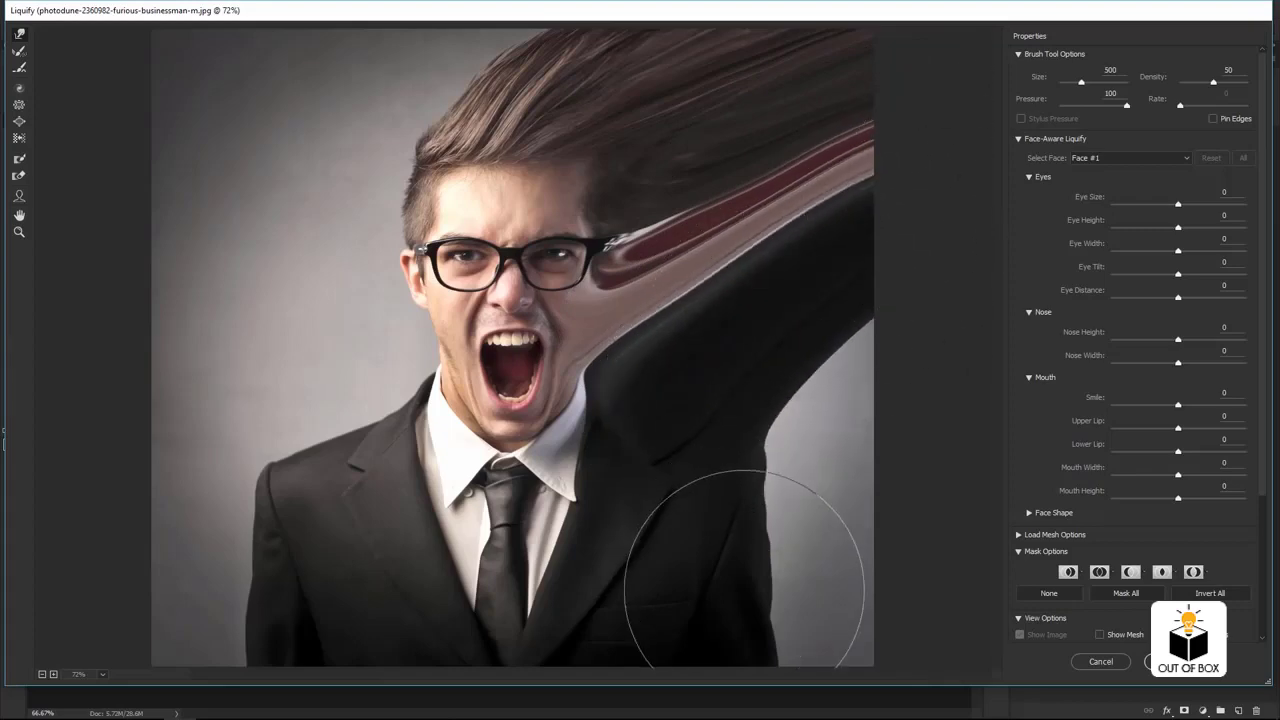
pyautogui.moveTo(744, 568); pyautogui.dragTo(794, 437)
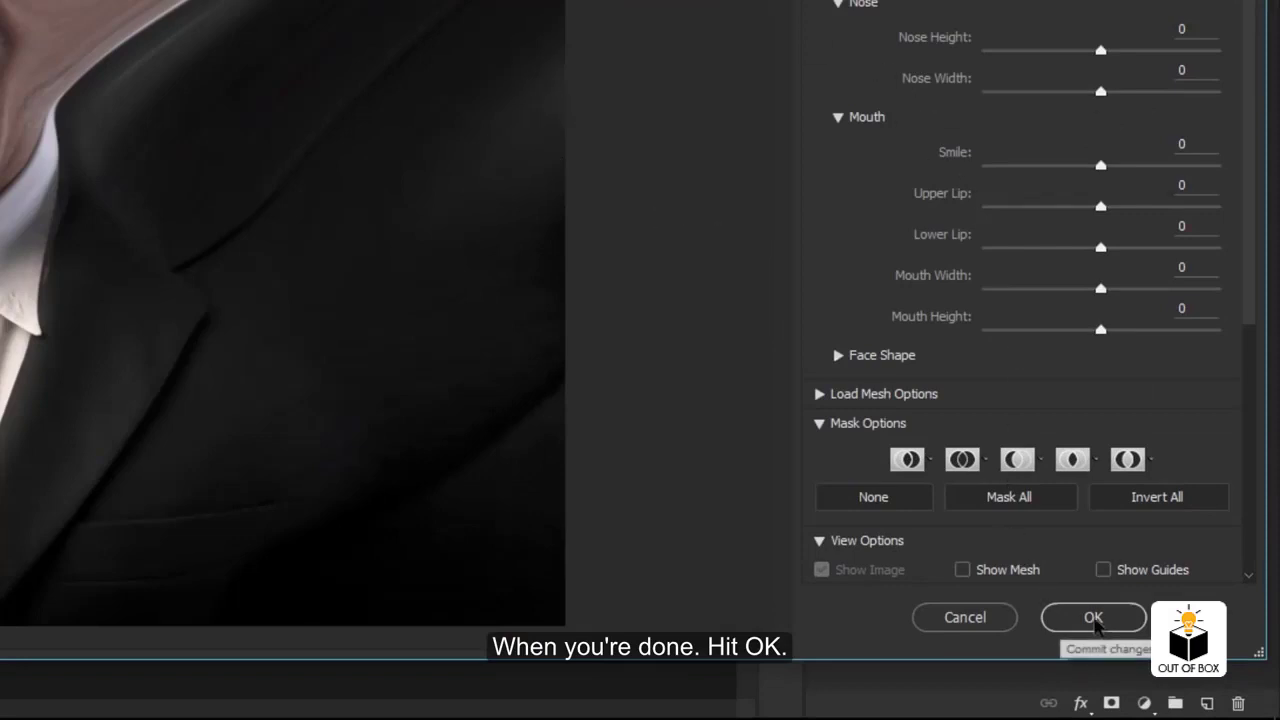
# Apply the Liquify warp, give Dispersion Effect a black hide-all mask and Man a white mask.
pyautogui.click(1095, 619)
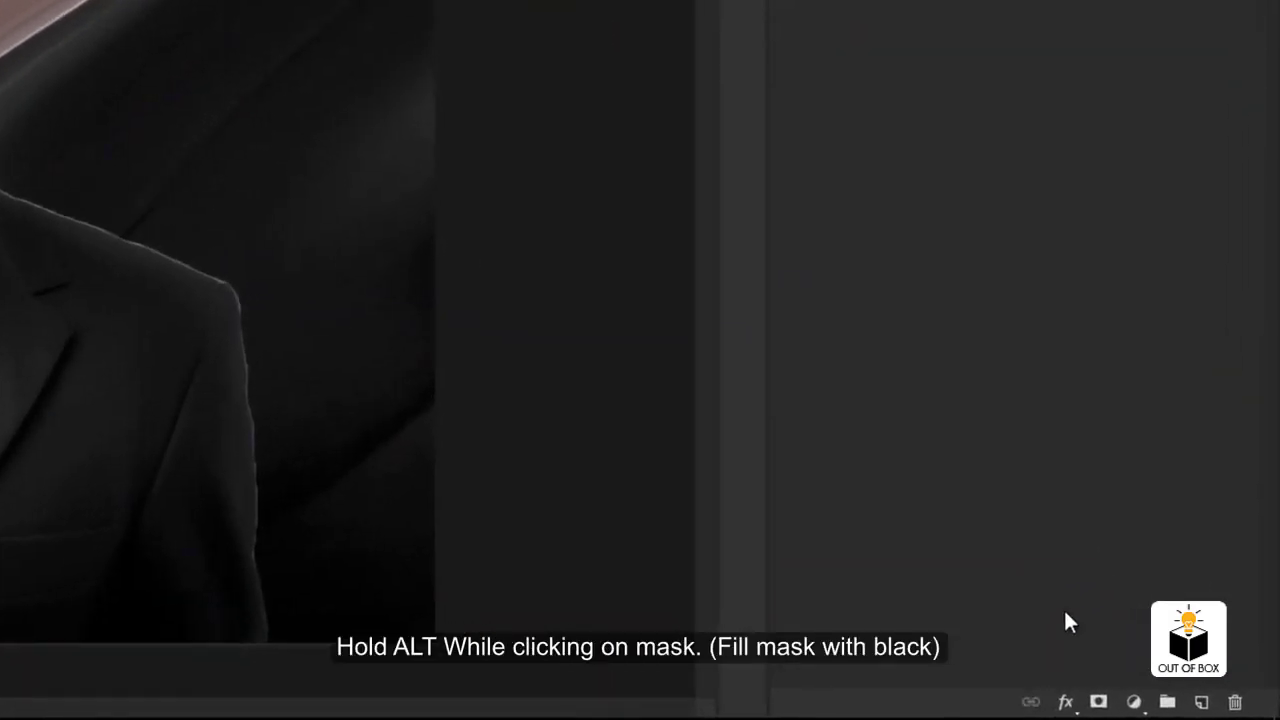
pyautogui.keyDown('alt'); pyautogui.click(1098, 703); pyautogui.keyUp('alt')
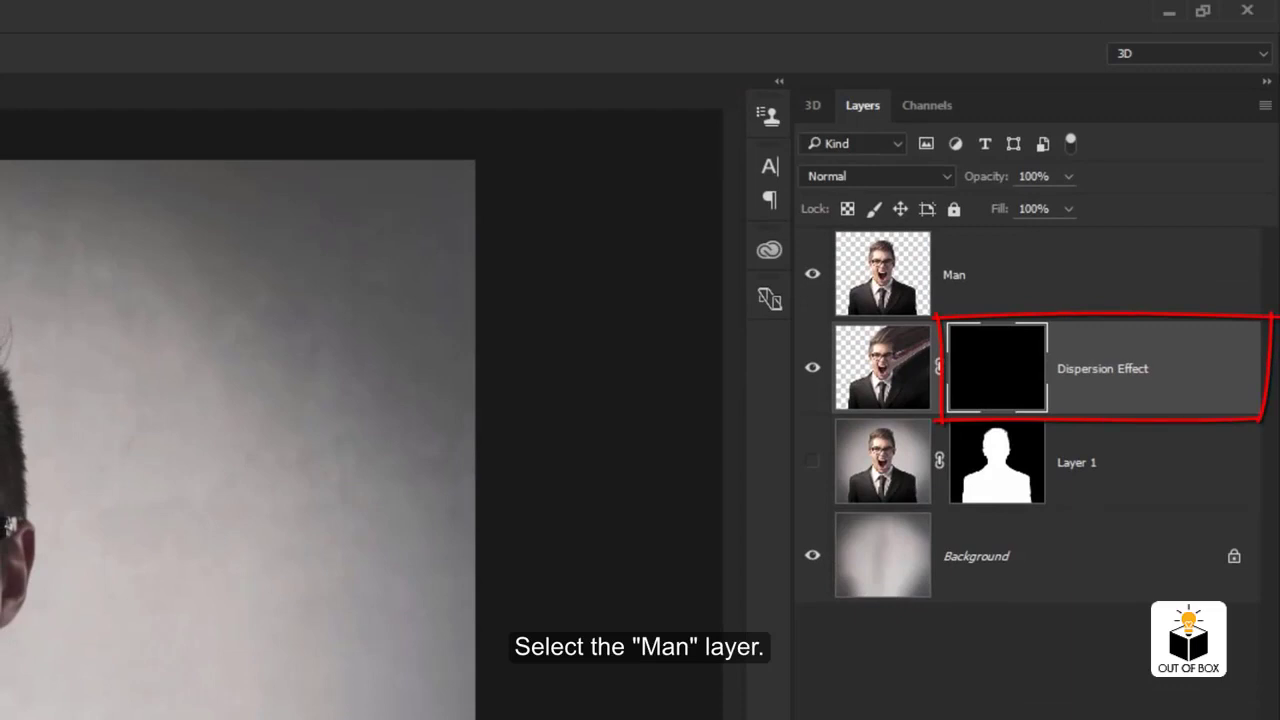
pyautogui.click(966, 277)
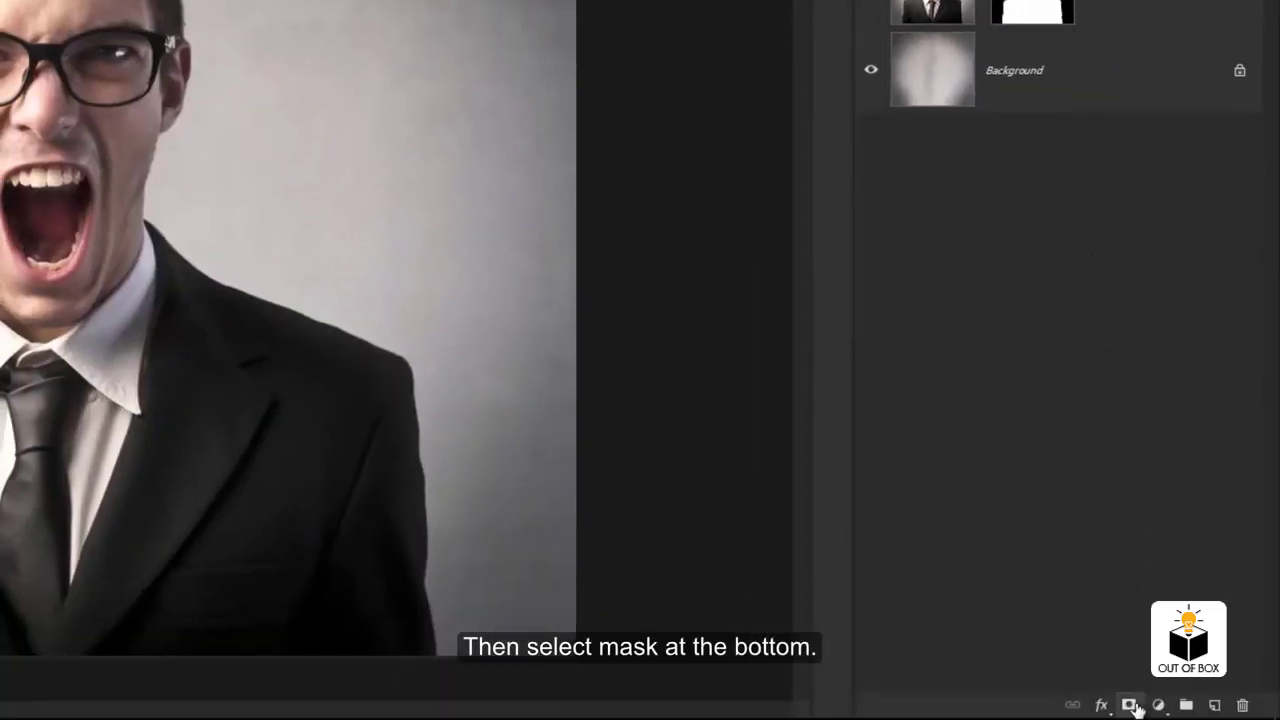
pyautogui.click(1133, 706)
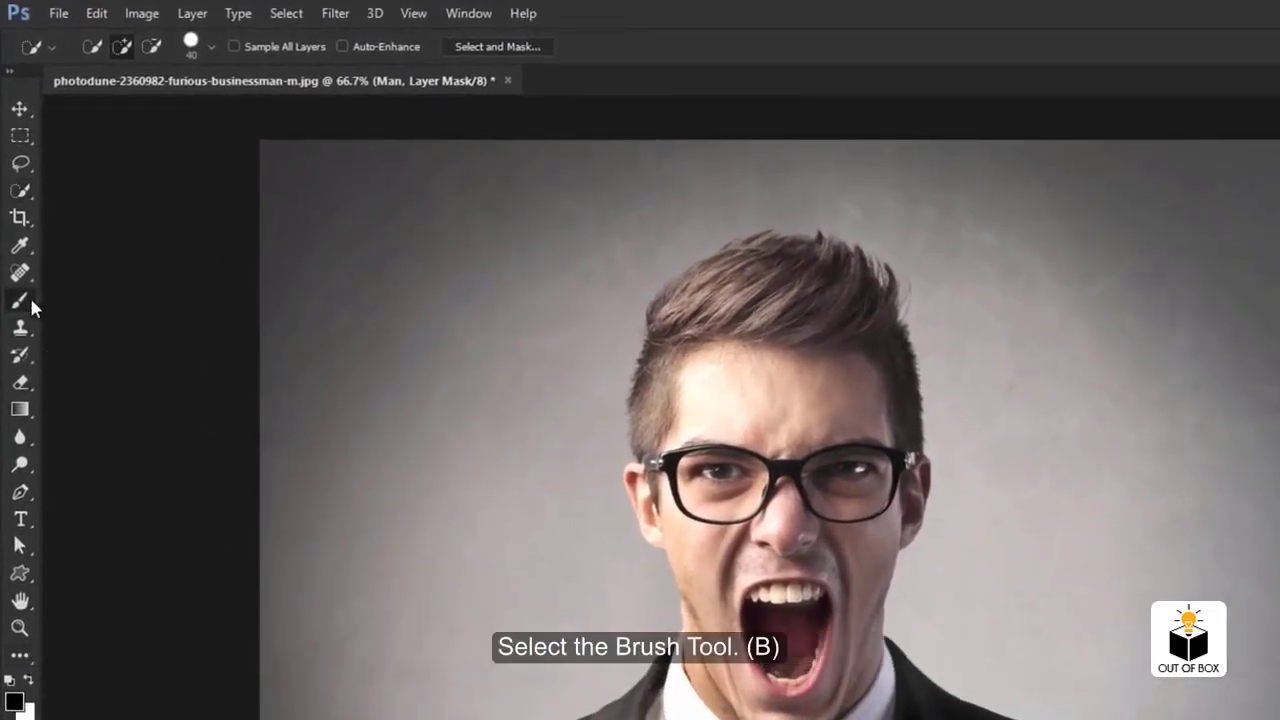
# Switch to the Brush tool and browse the brush tip presets.
pyautogui.click(20, 300)
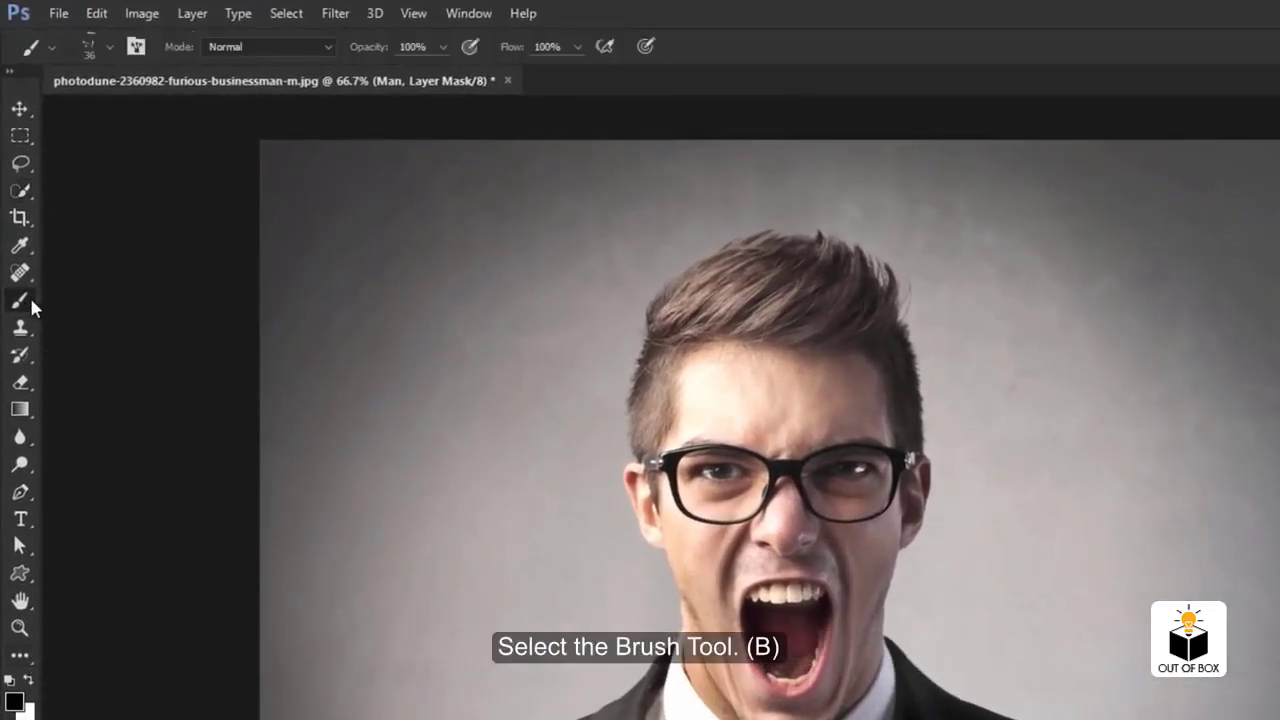
pyautogui.click(102, 40)
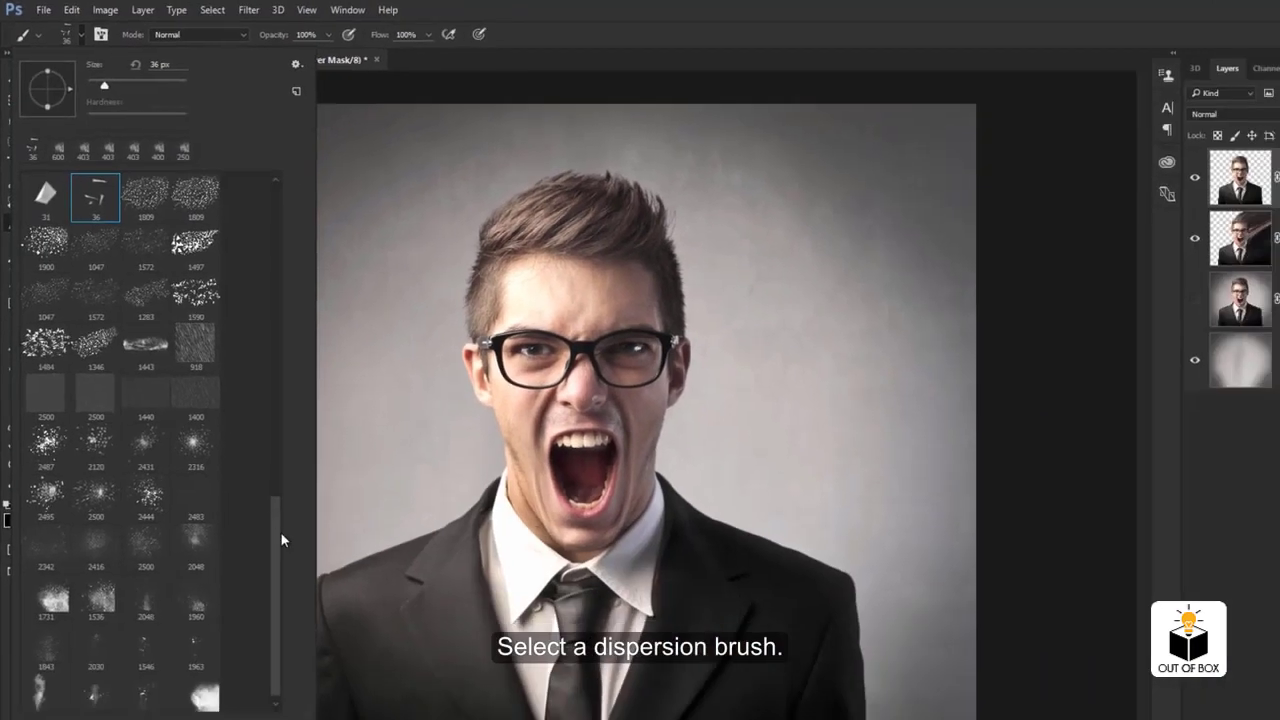
pyautogui.scroll(-1, 267, 620)
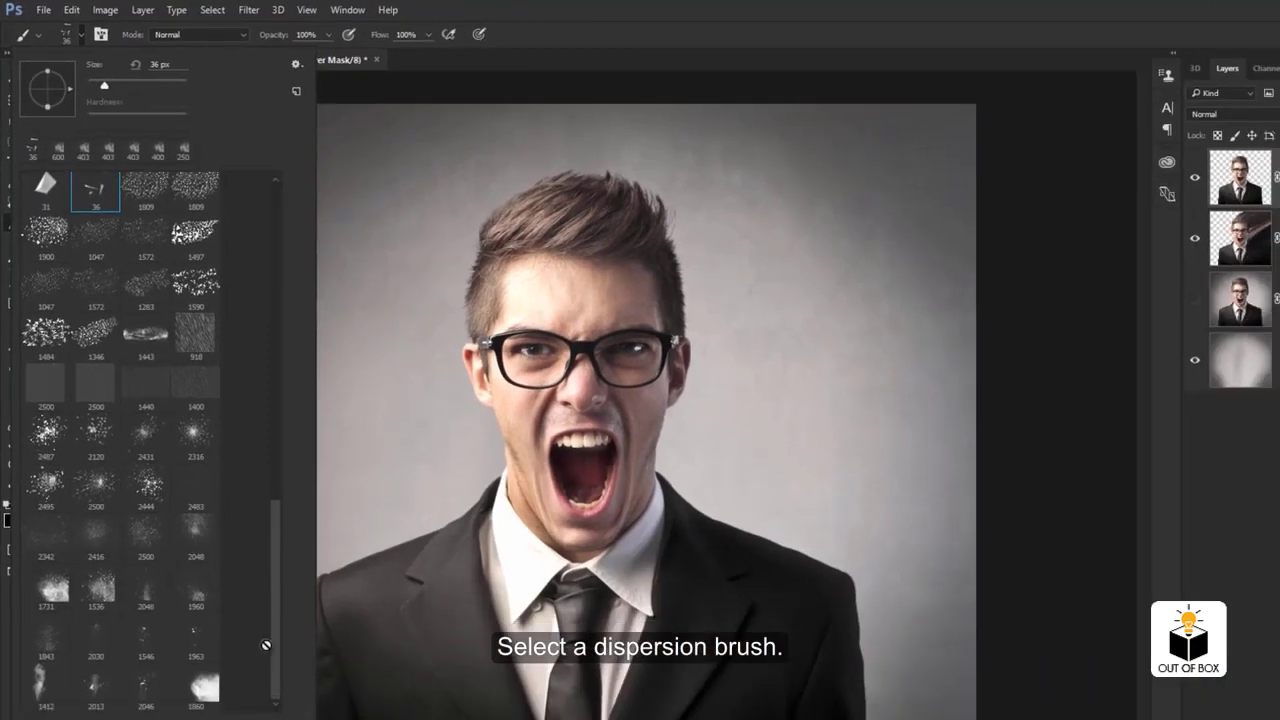
# Pick the 1731 particle brush tip and bring up the Brush Settings panel.
pyautogui.doubleClick(68, 588)
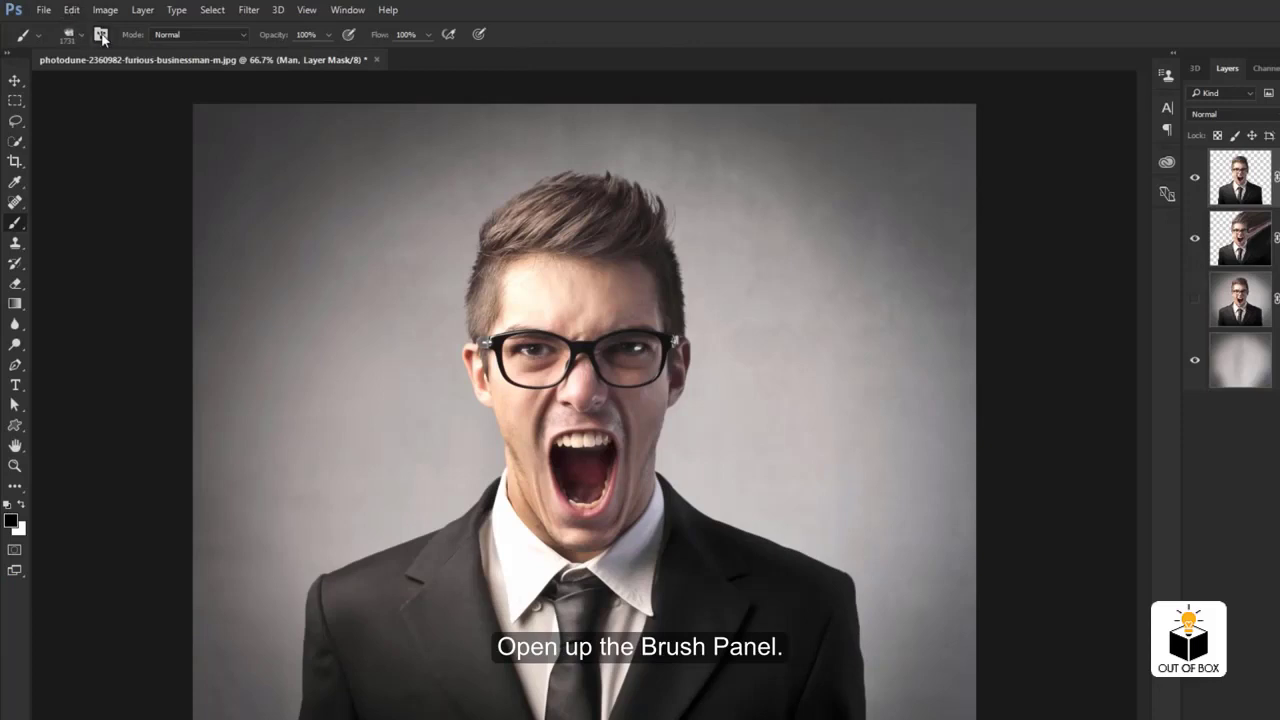
pyautogui.click(101, 35)
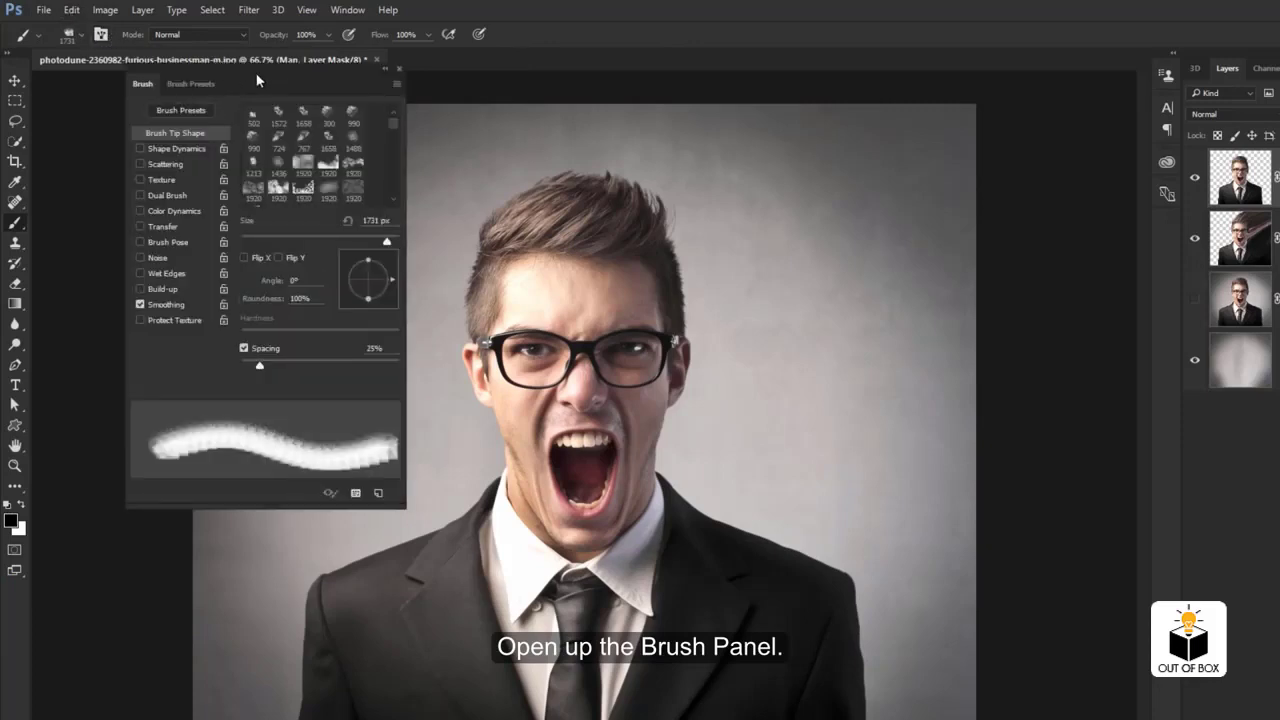
pyautogui.moveTo(256, 80); pyautogui.dragTo(183, 95)
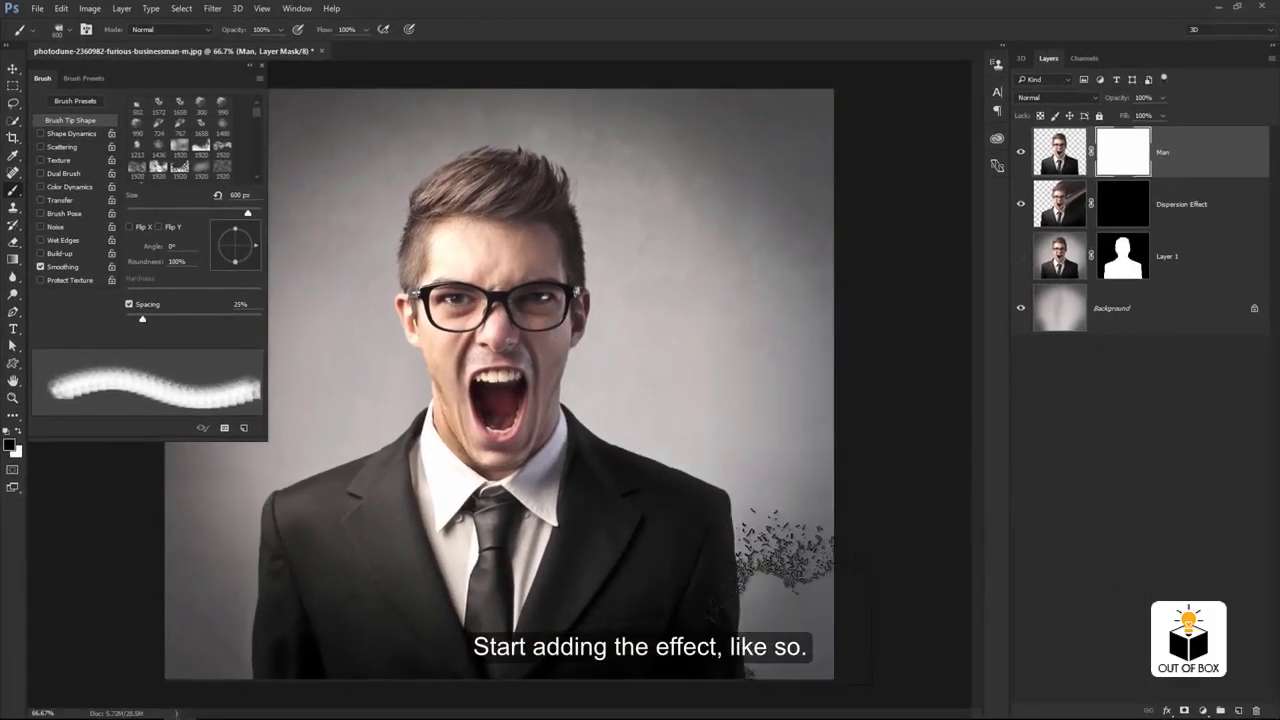
# Stamp black particles along the right shoulder on Man's mask, rotating the tip to 35°.
pyautogui.click(770, 600)
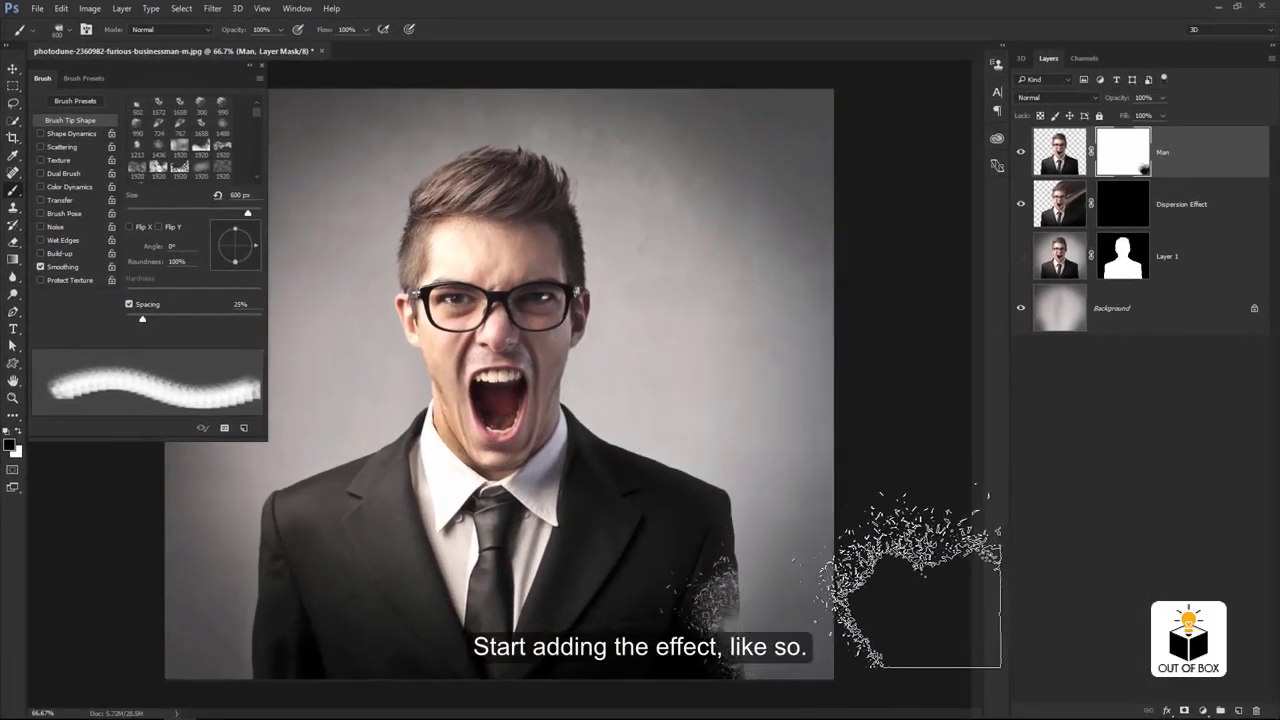
pyautogui.click(905, 578)
pyautogui.click(890, 565)
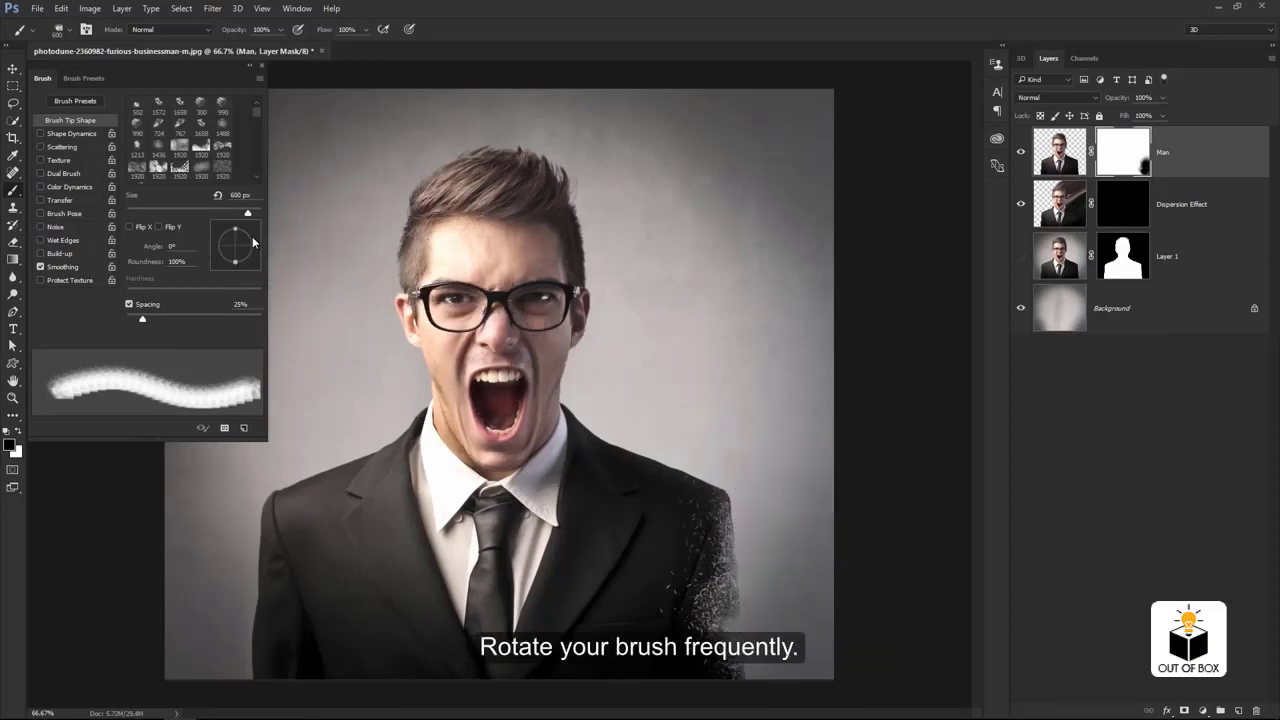
pyautogui.moveTo(254, 241); pyautogui.dragTo(252, 233)
pyautogui.click(766, 474)
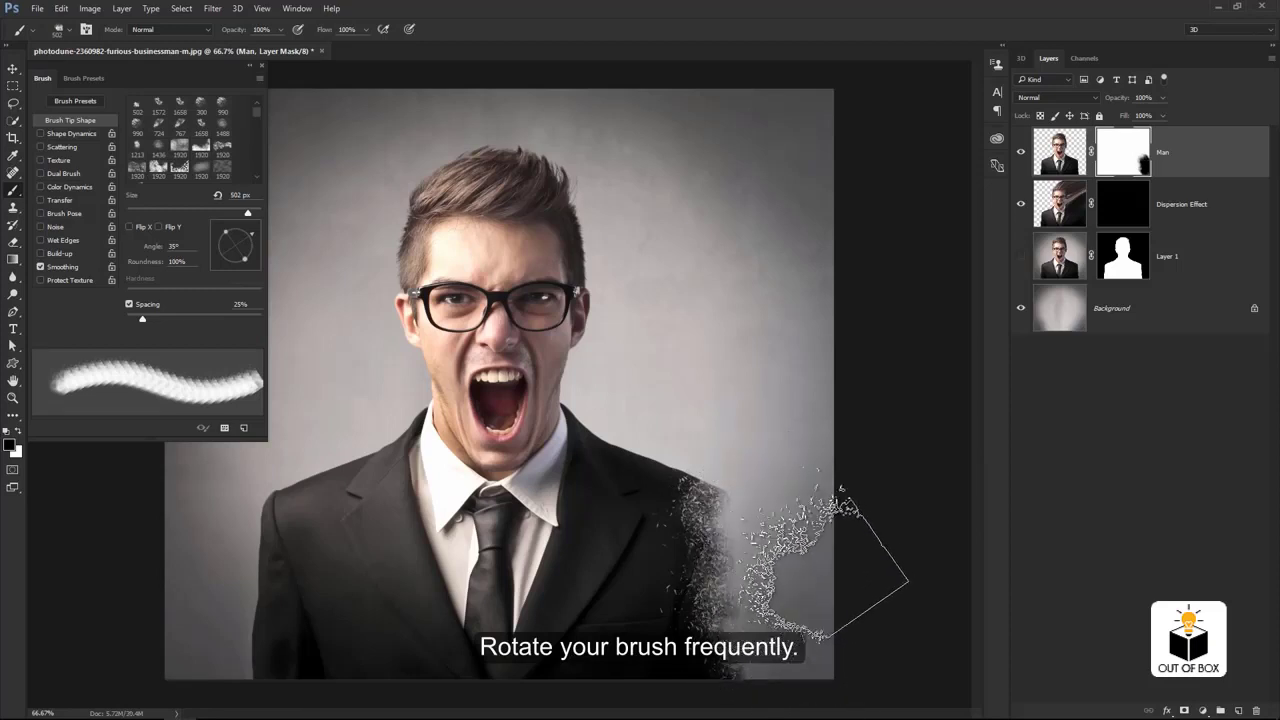
pyautogui.click(835, 455)
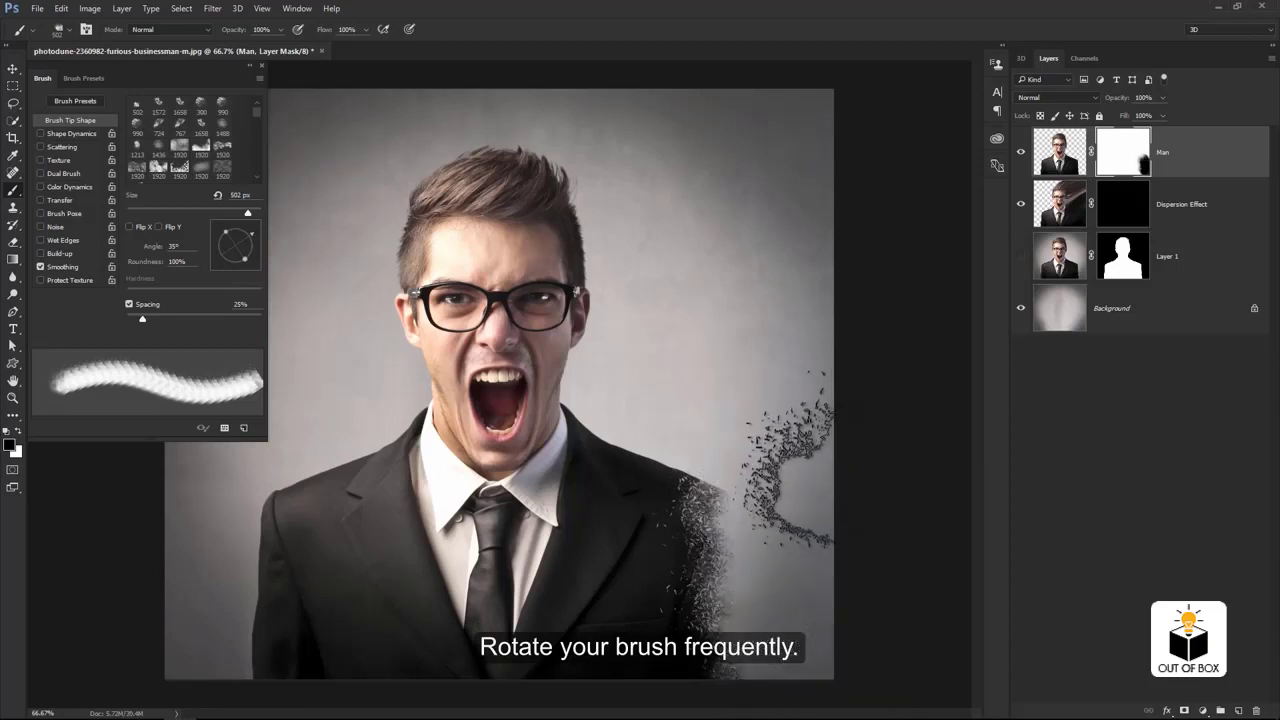
pyautogui.hotkey('ctrl', 'z')
pyautogui.click(715, 413)
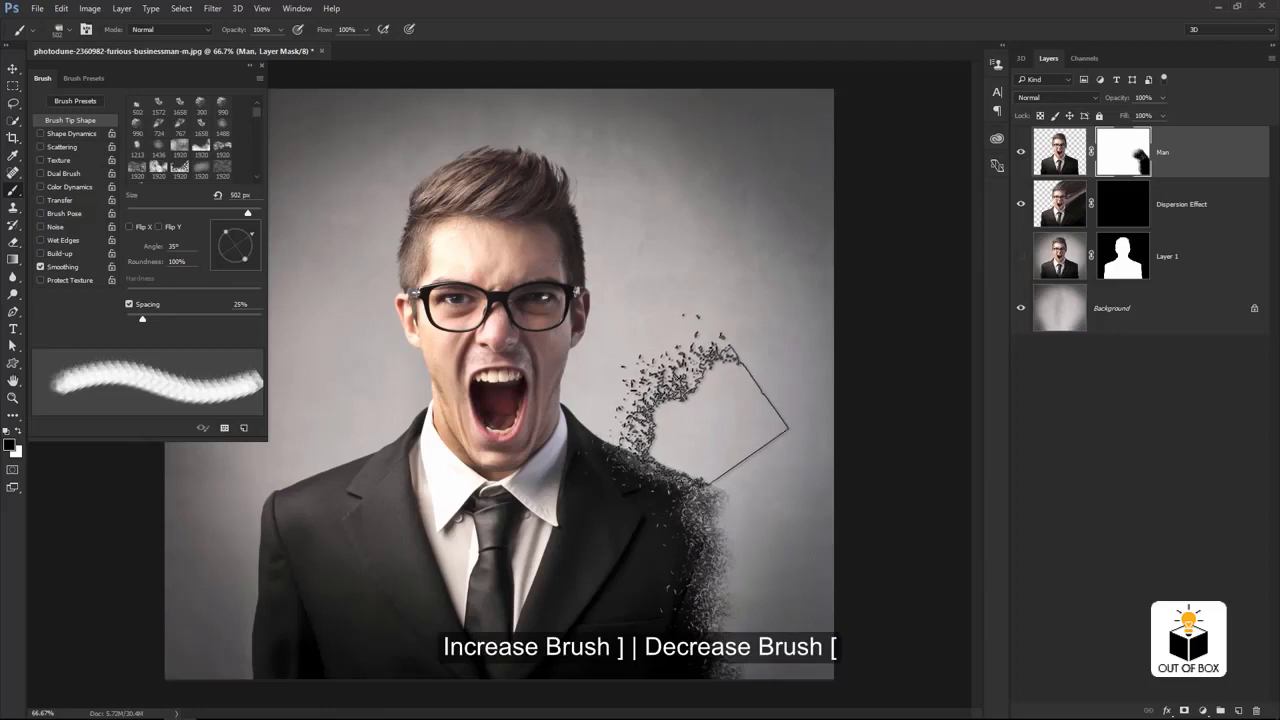
# Switch to the 1536 brush tip and disperse the right shoulder, mouth and neck edges at 300 px.
pyautogui.click(69, 40)
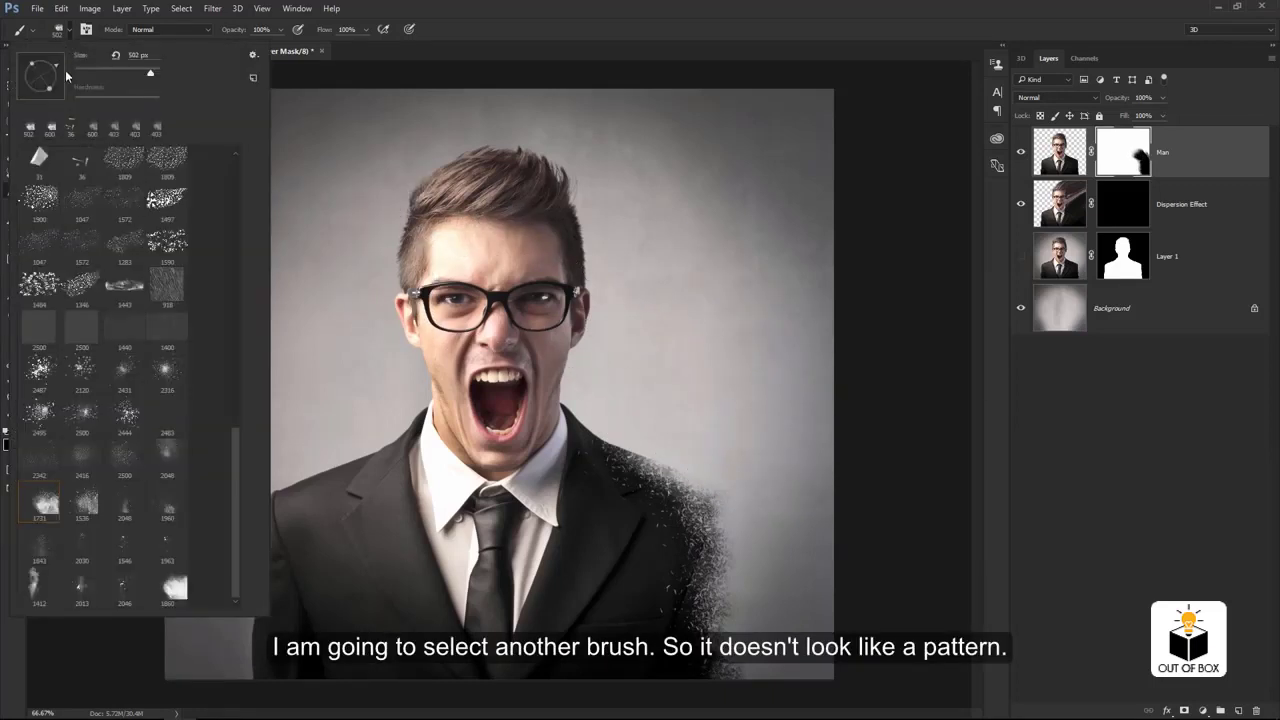
pyautogui.doubleClick(85, 508)
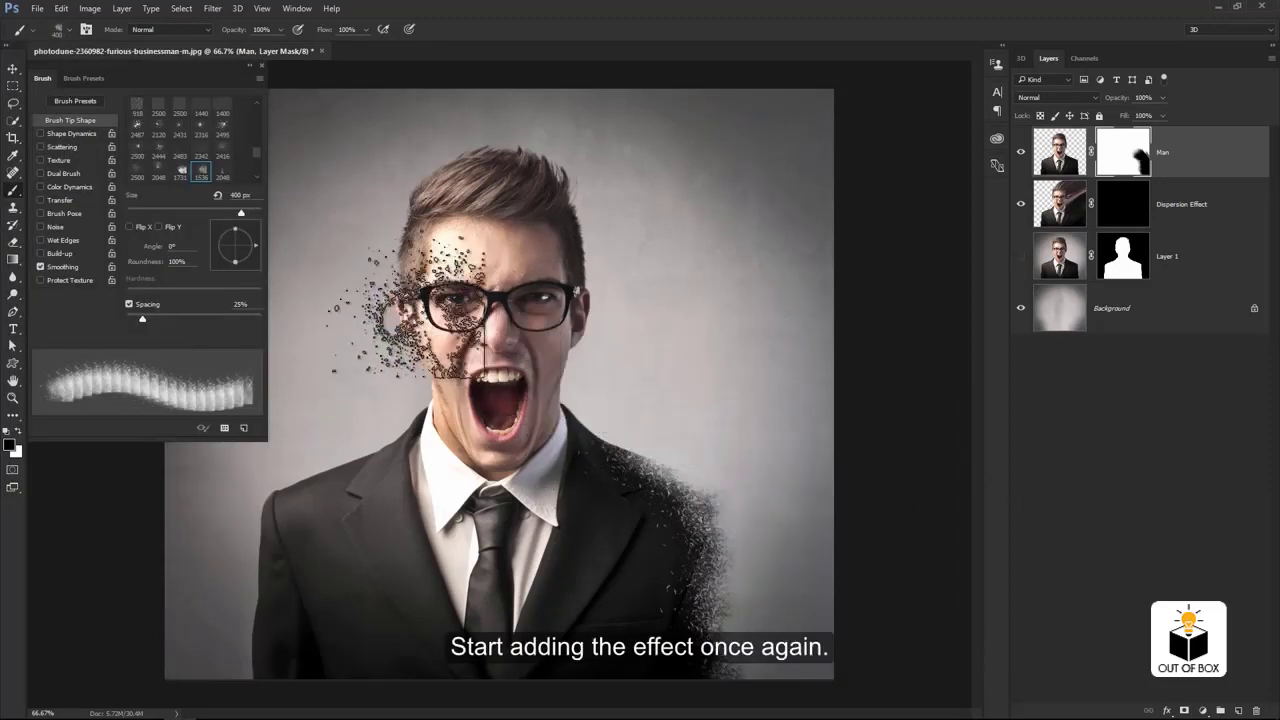
pyautogui.moveTo(257, 250); pyautogui.dragTo(249, 229)
pyautogui.press('[')
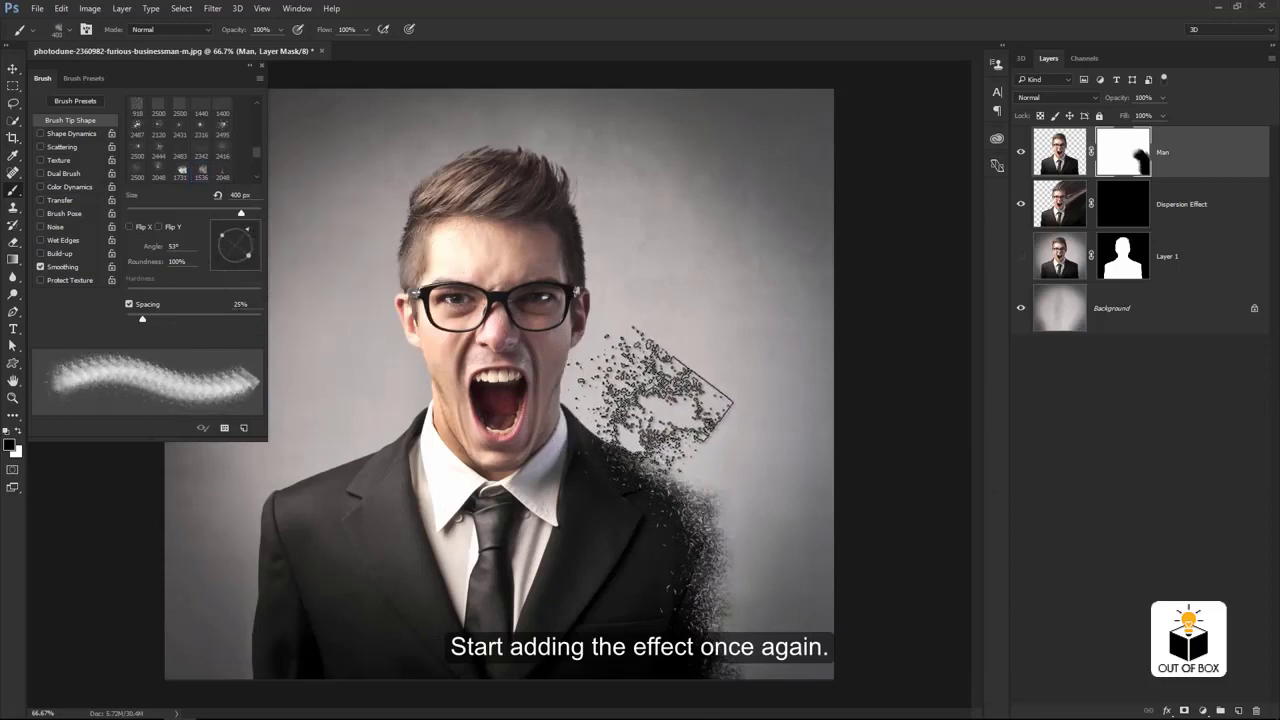
pyautogui.moveTo(660, 400); pyautogui.dragTo(645, 430)
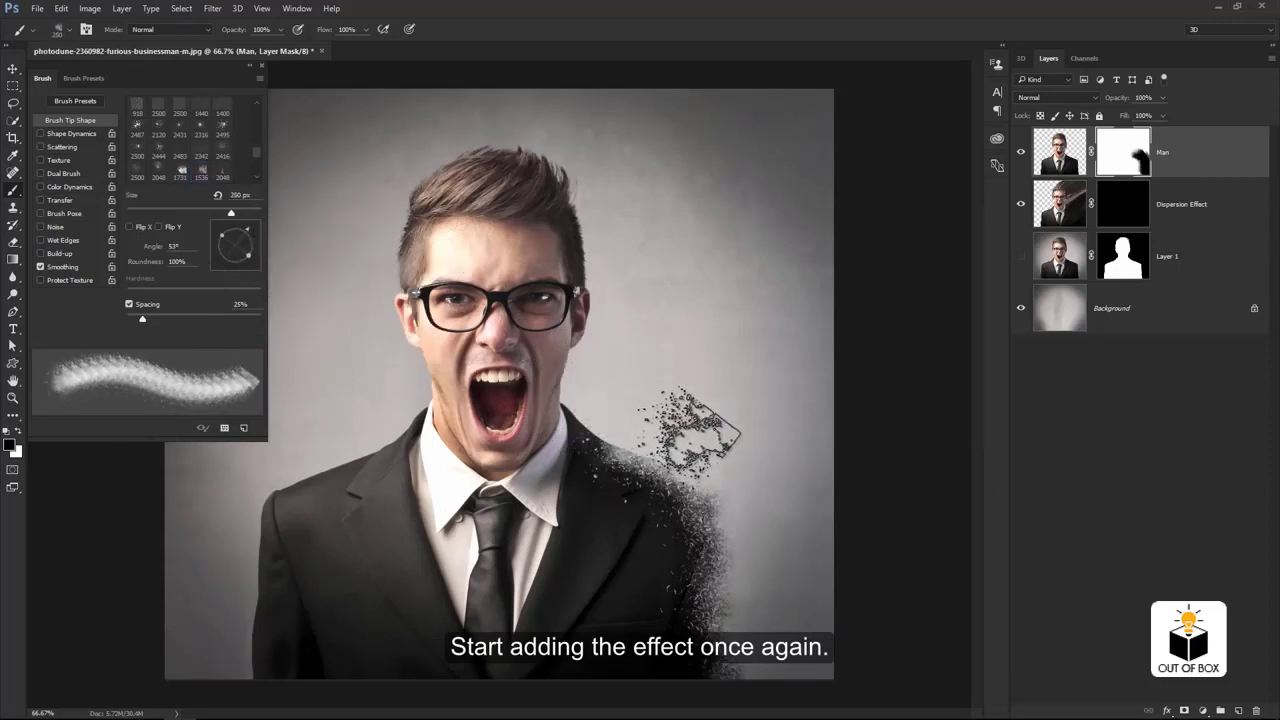
pyautogui.press(']')
pyautogui.press('[')
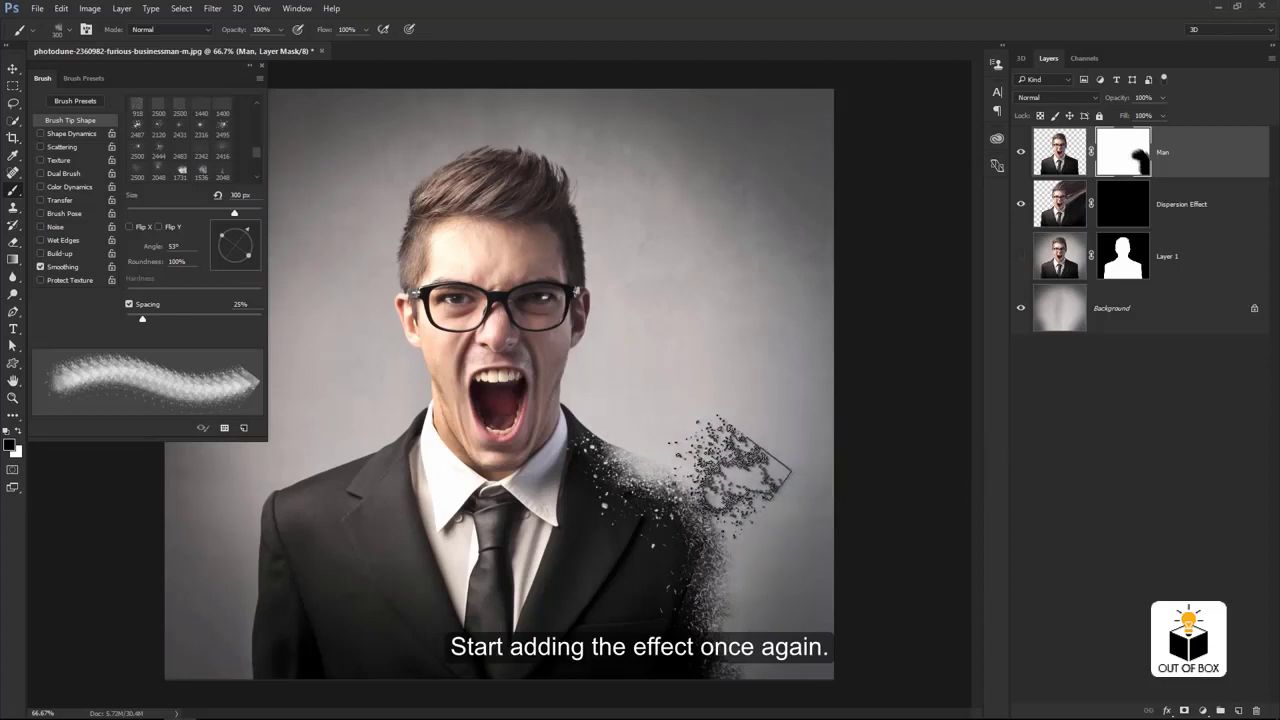
pyautogui.moveTo(614, 380); pyautogui.dragTo(560, 420)
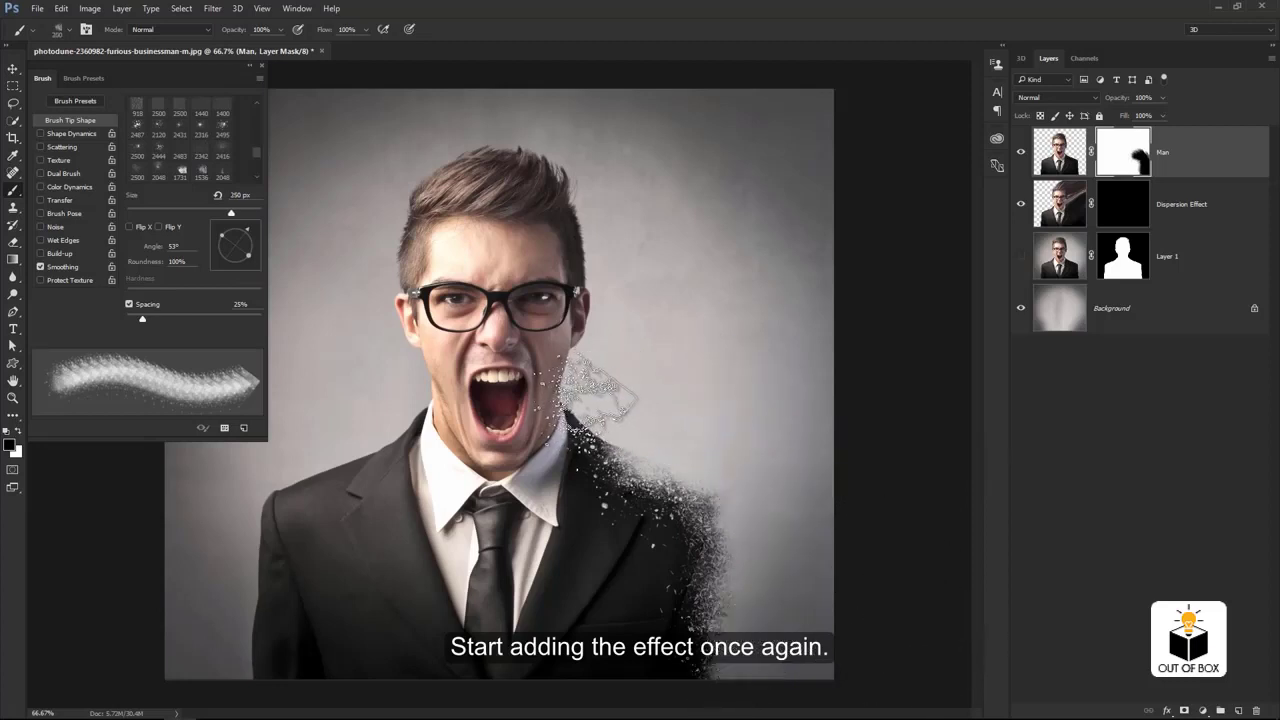
pyautogui.press('[')
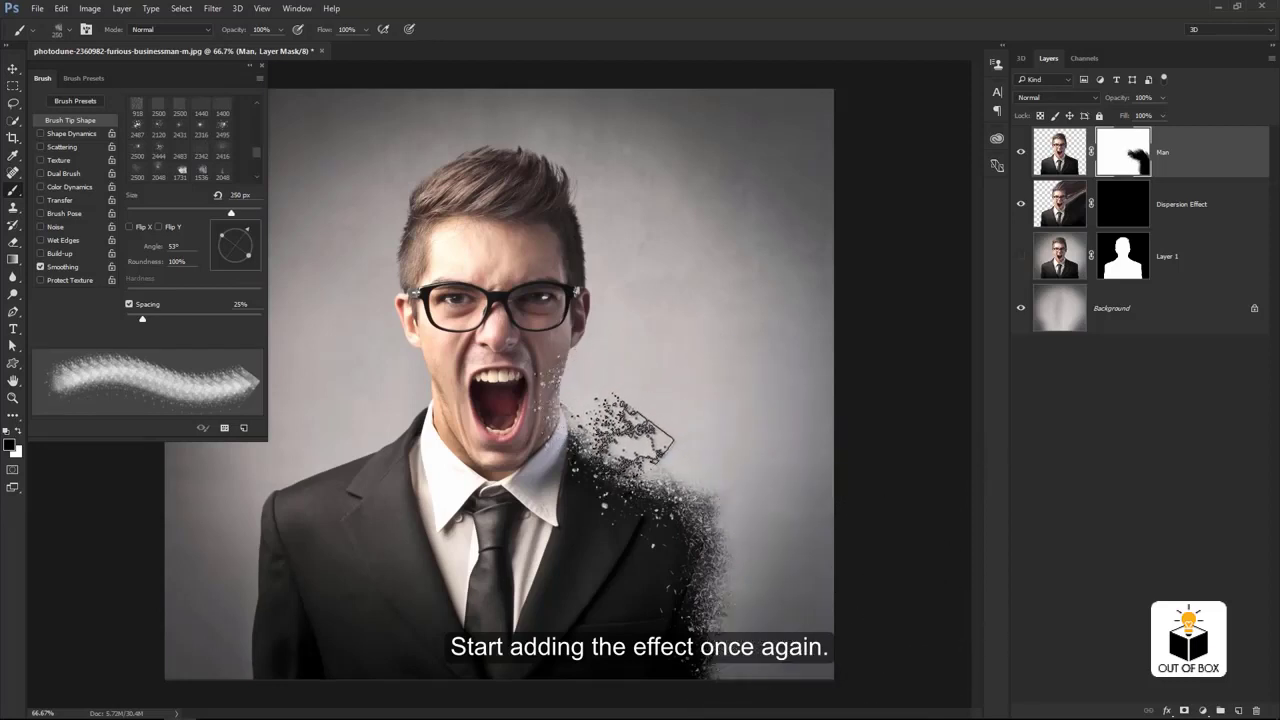
pyautogui.press(']')
pyautogui.press('[')
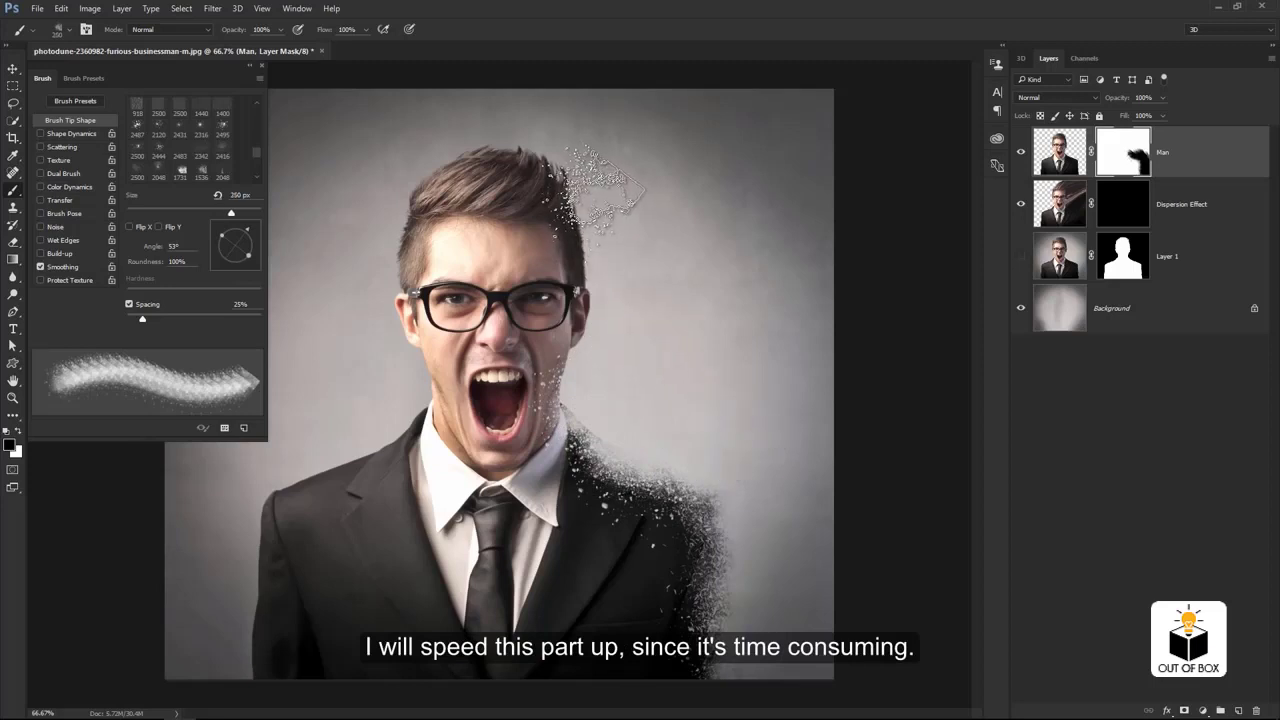
# Break the right hair, glasses-side edge and cheek into particles, rotating the tip to 59°.
pyautogui.moveTo(560, 180)
pyautogui.mouseDown()
pyautogui.moveTo(581, 147)
pyautogui.moveTo(615, 210)
pyautogui.moveTo(575, 235)
pyautogui.mouseUp()
pyautogui.press(']')
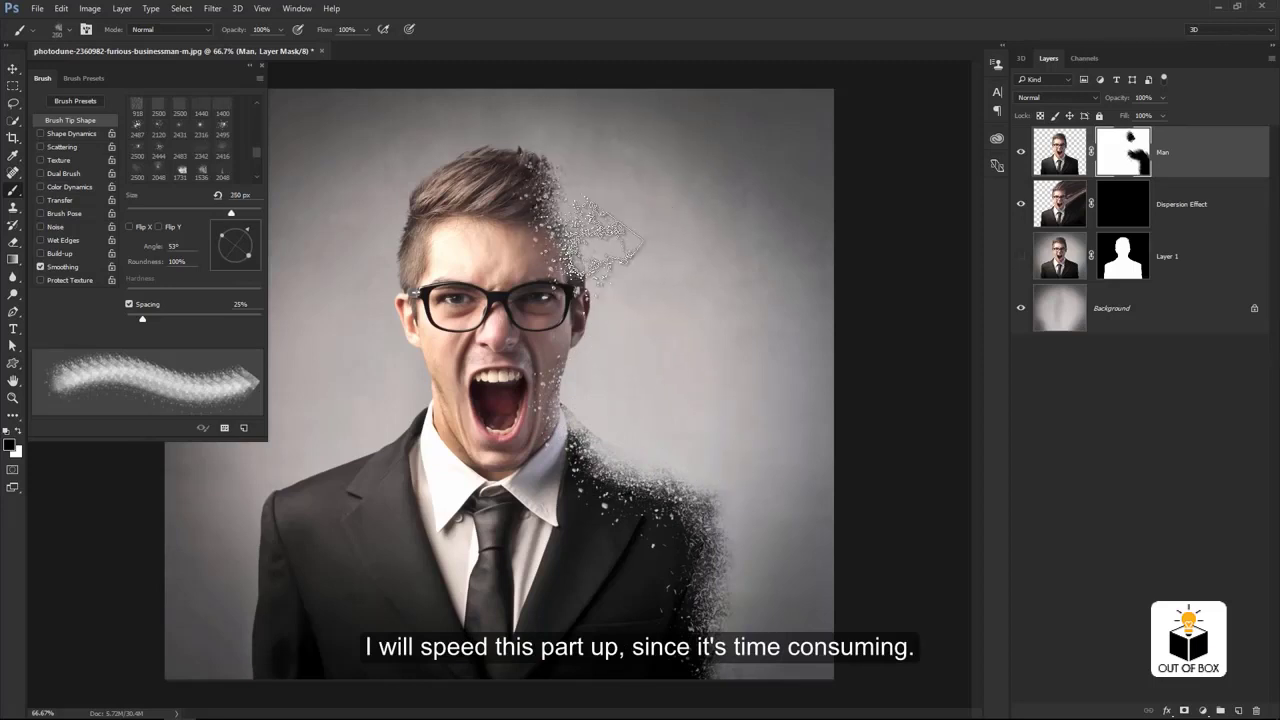
pyautogui.moveTo(660, 222)
pyautogui.mouseDown()
pyautogui.moveTo(600, 345)
pyautogui.moveTo(595, 280)
pyautogui.moveTo(585, 400)
pyautogui.mouseUp()
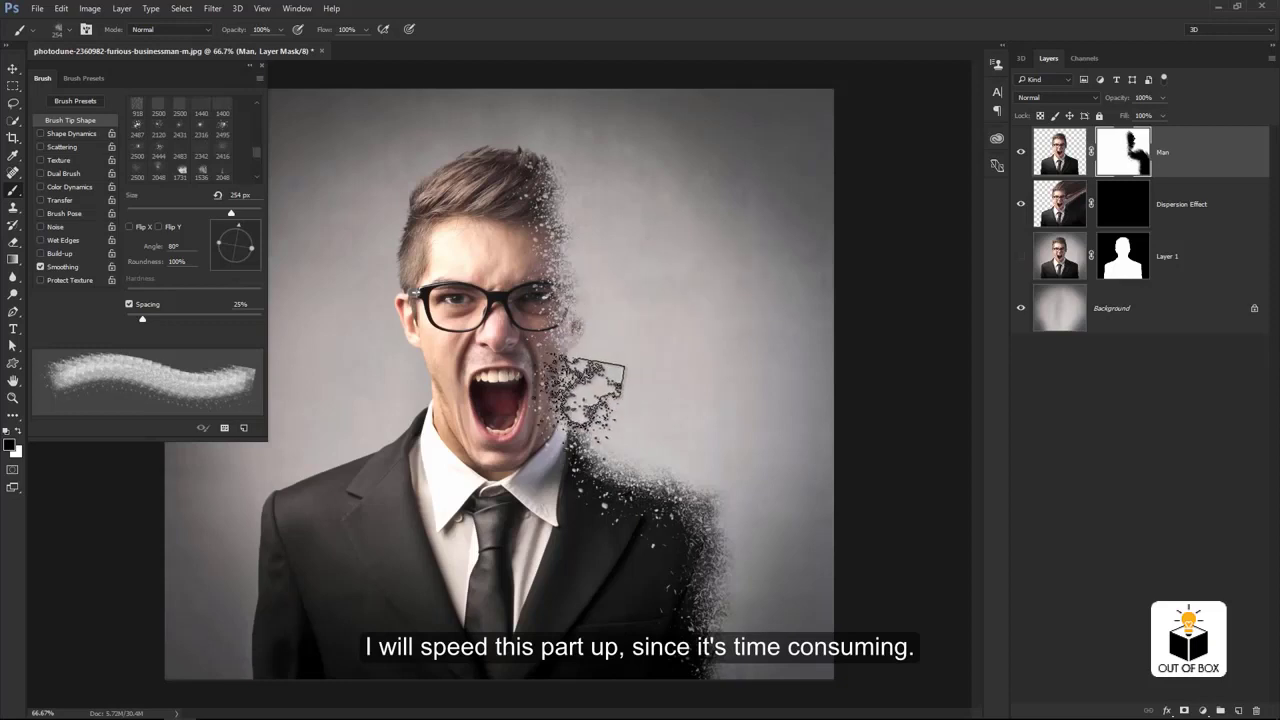
pyautogui.click(243, 233)
pyautogui.moveTo(243, 233); pyautogui.dragTo(245, 230)
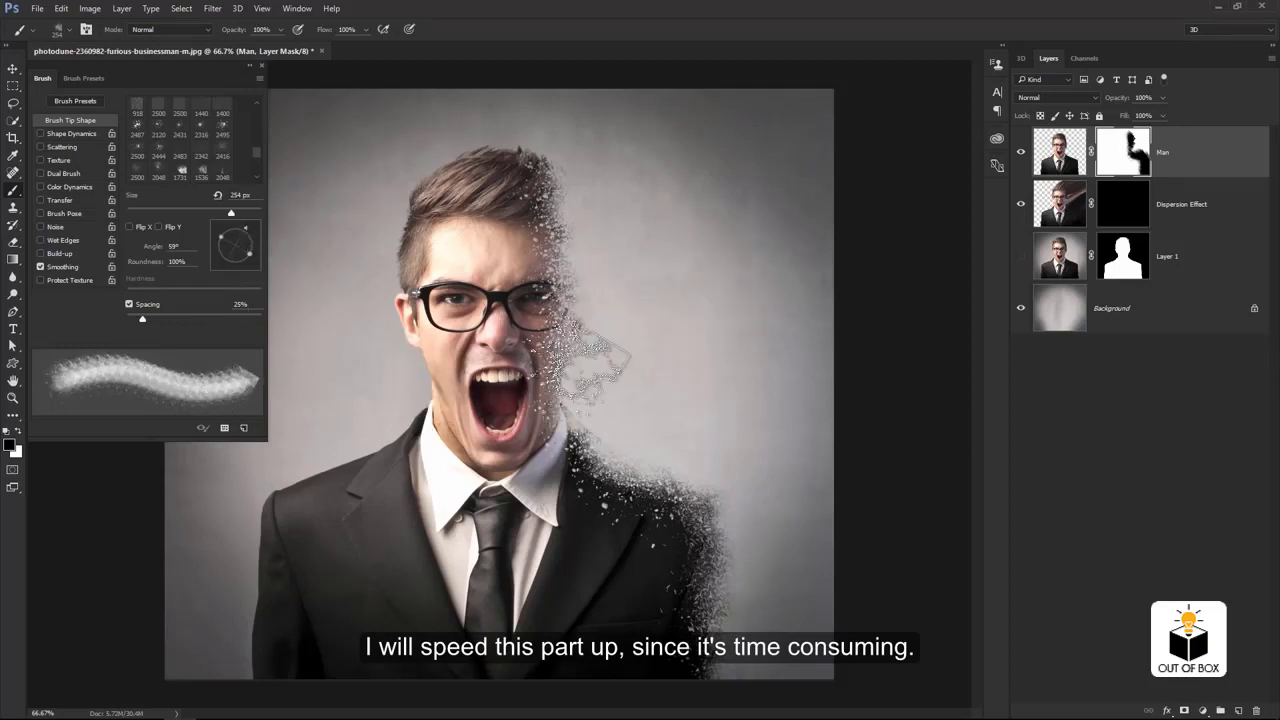
pyautogui.press('[')
pyautogui.press('[')
pyautogui.press('[')
pyautogui.moveTo(575, 367); pyautogui.dragTo(593, 345)
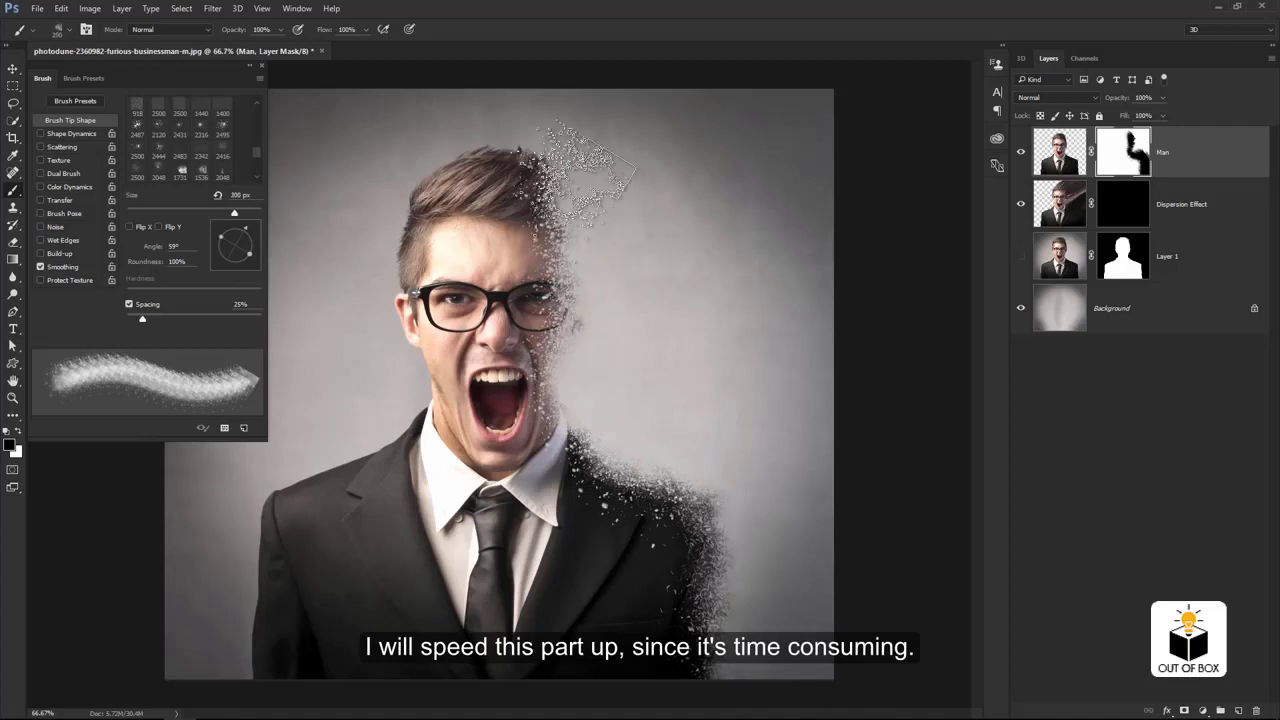
pyautogui.press(']')
pyautogui.press(']')
pyautogui.press(']')
pyautogui.press('[')
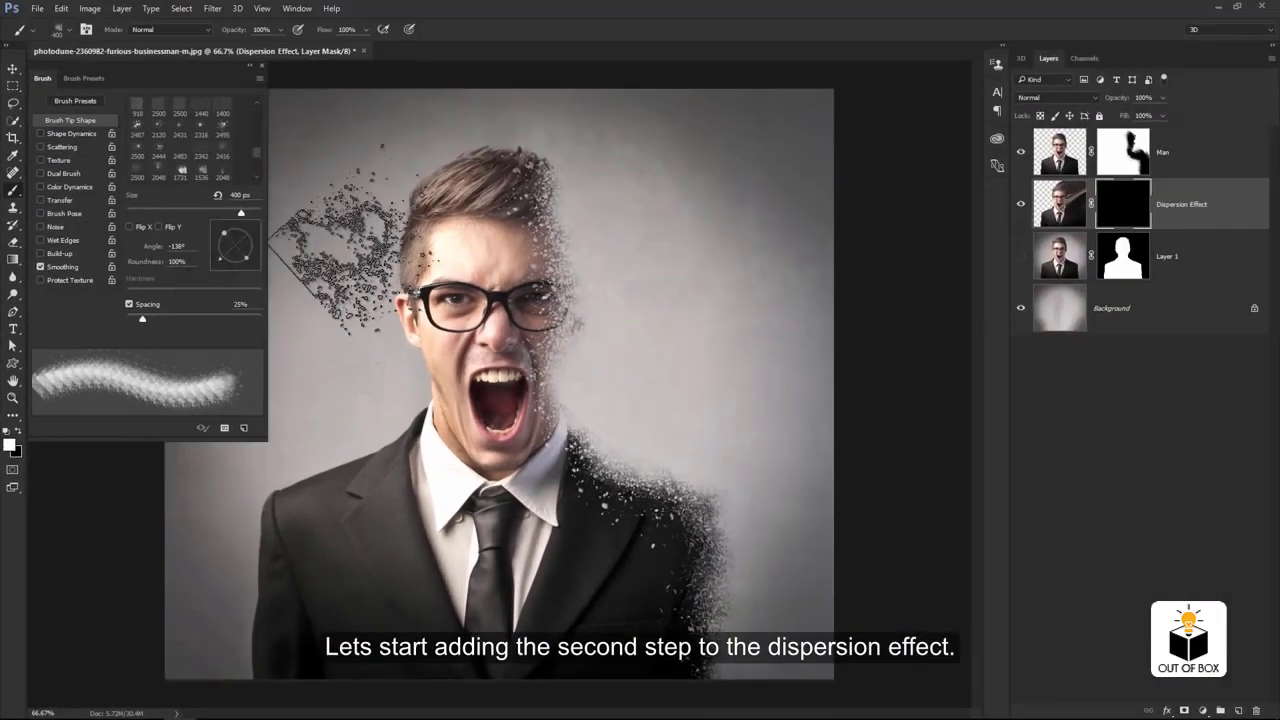
# Reveal dark particles over the hair, face, chest and tie, rotating the tip to -123°.
pyautogui.moveTo(520, 200); pyautogui.dragTo(585, 175)
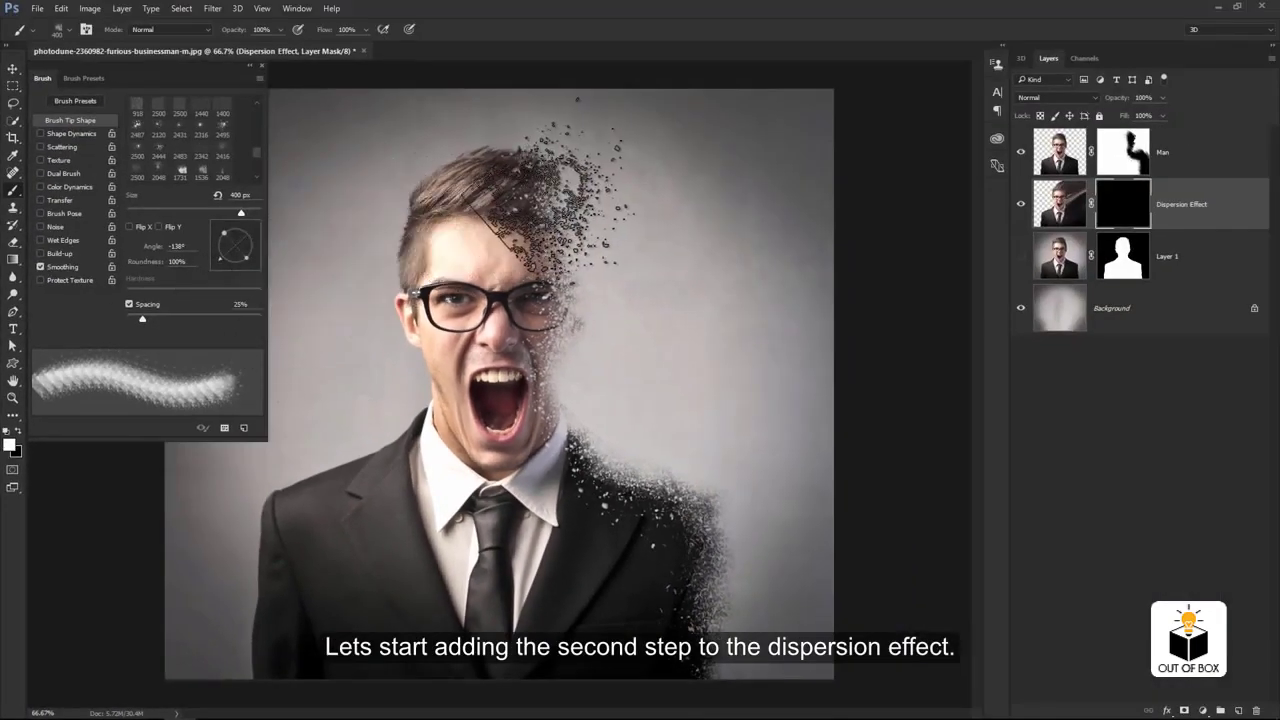
pyautogui.click(500, 285)
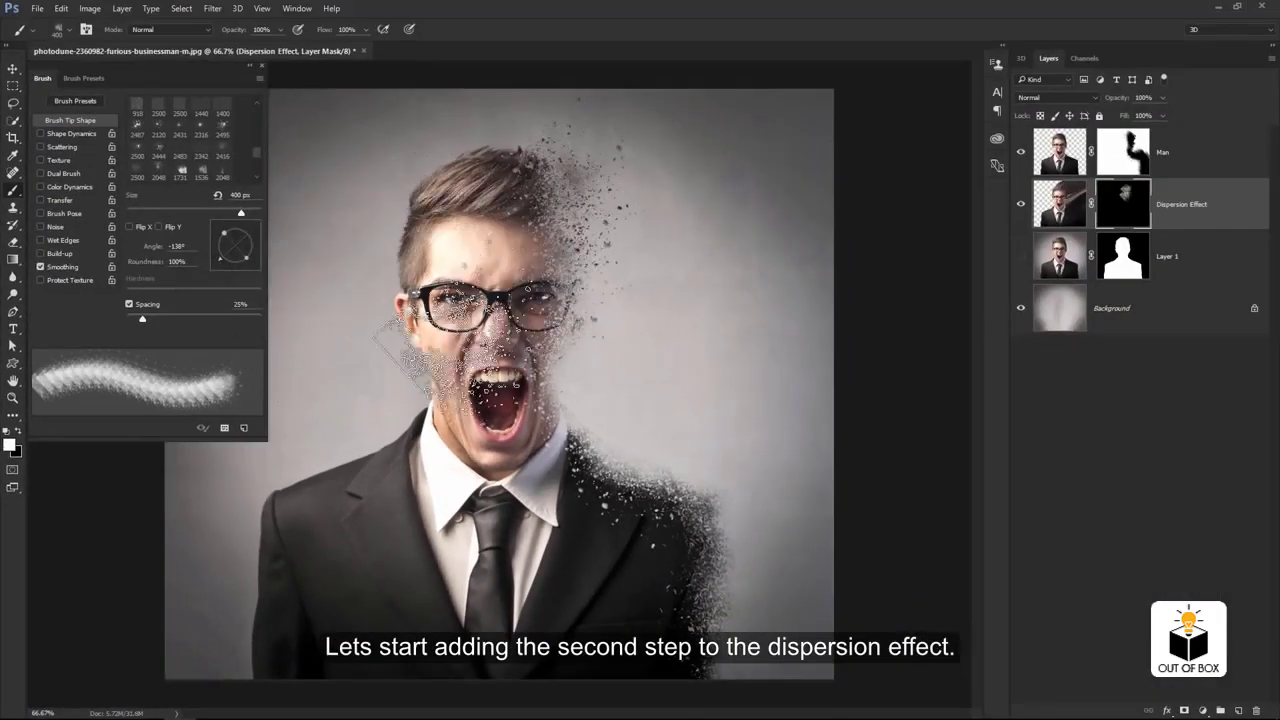
pyautogui.click(595, 545)
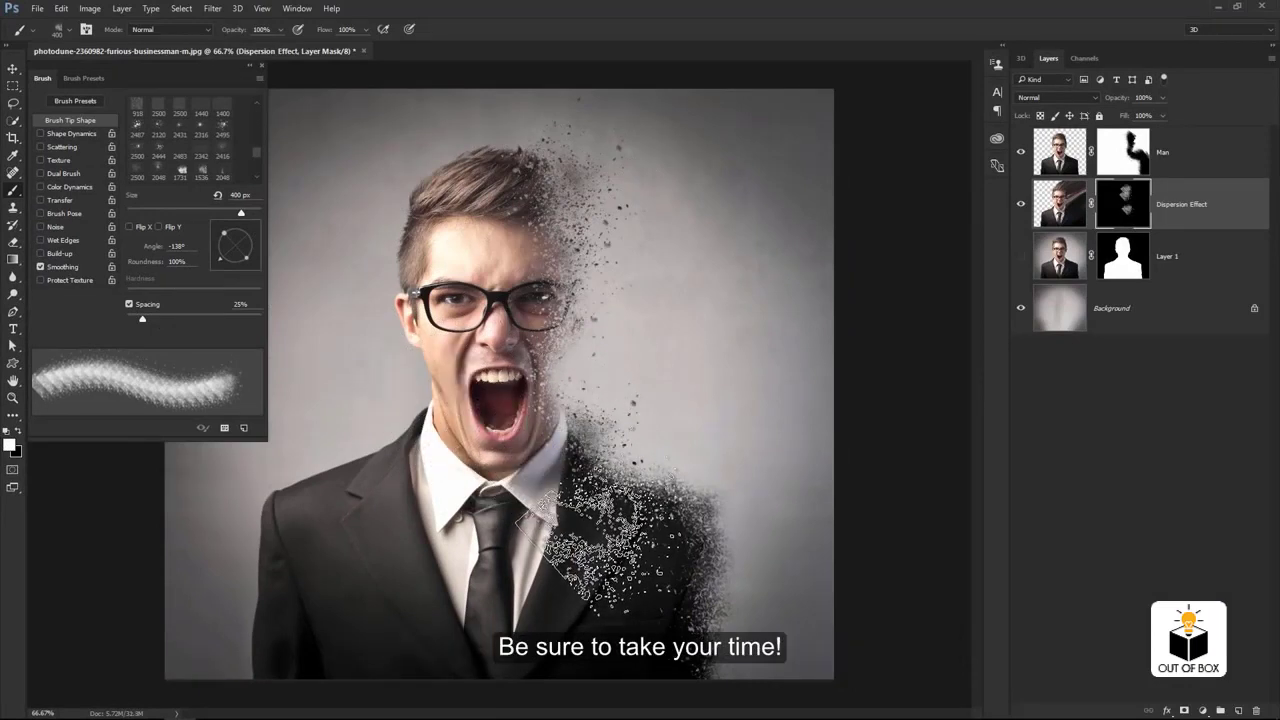
pyautogui.press('[')
pyautogui.click(535, 530)
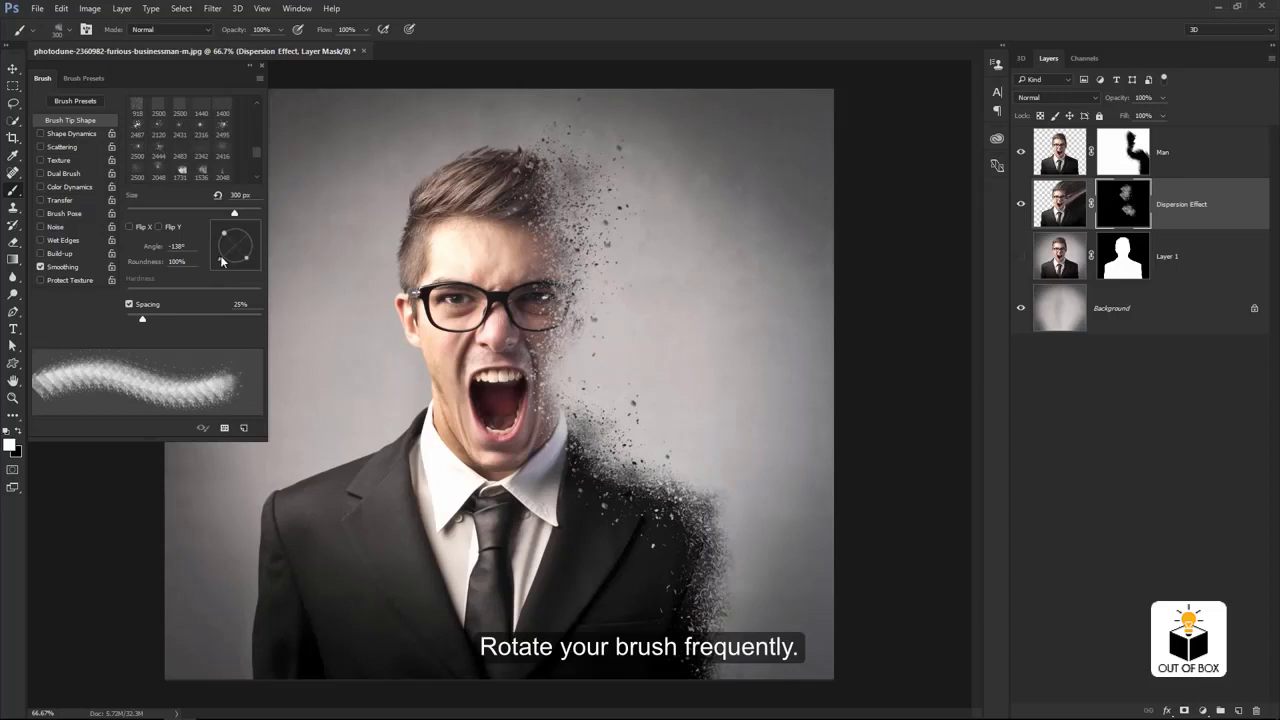
pyautogui.moveTo(222, 261); pyautogui.dragTo(224, 260)
pyautogui.click(590, 530)
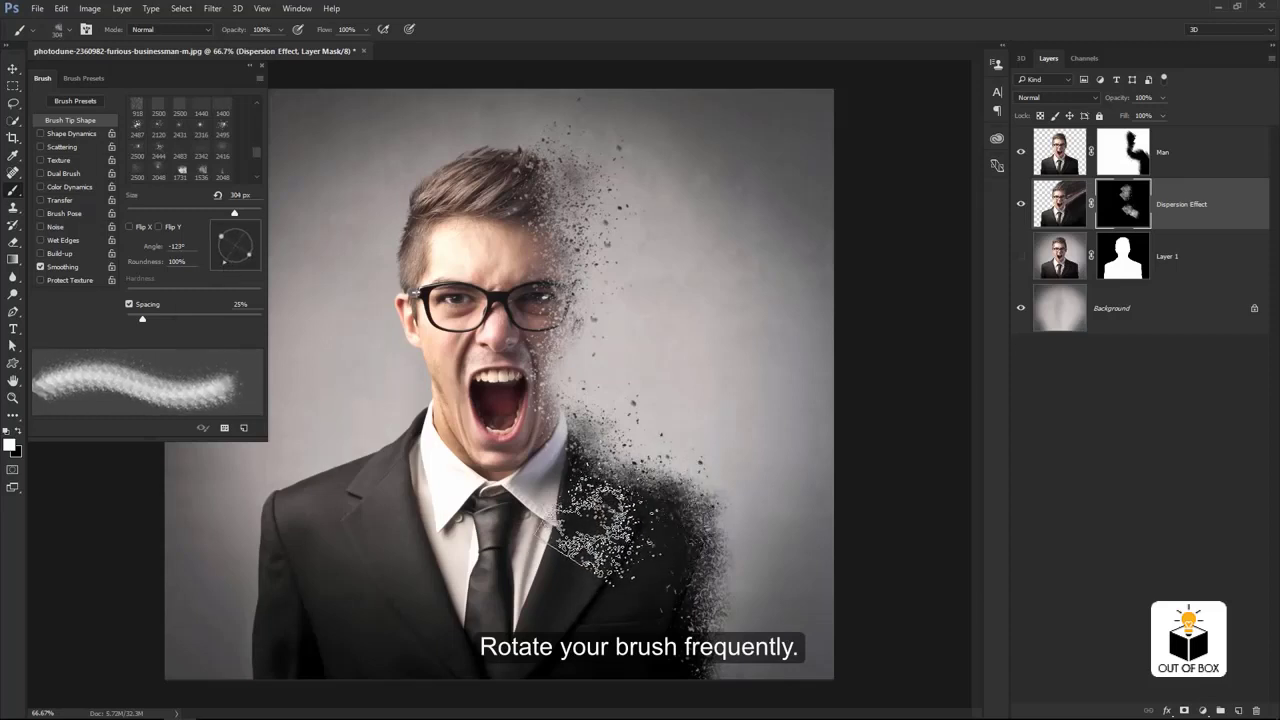
# Spread larger 500 px particles across the right chest, undoing the stroke over the mouth.
pyautogui.moveTo(595, 525); pyautogui.dragTo(680, 680)
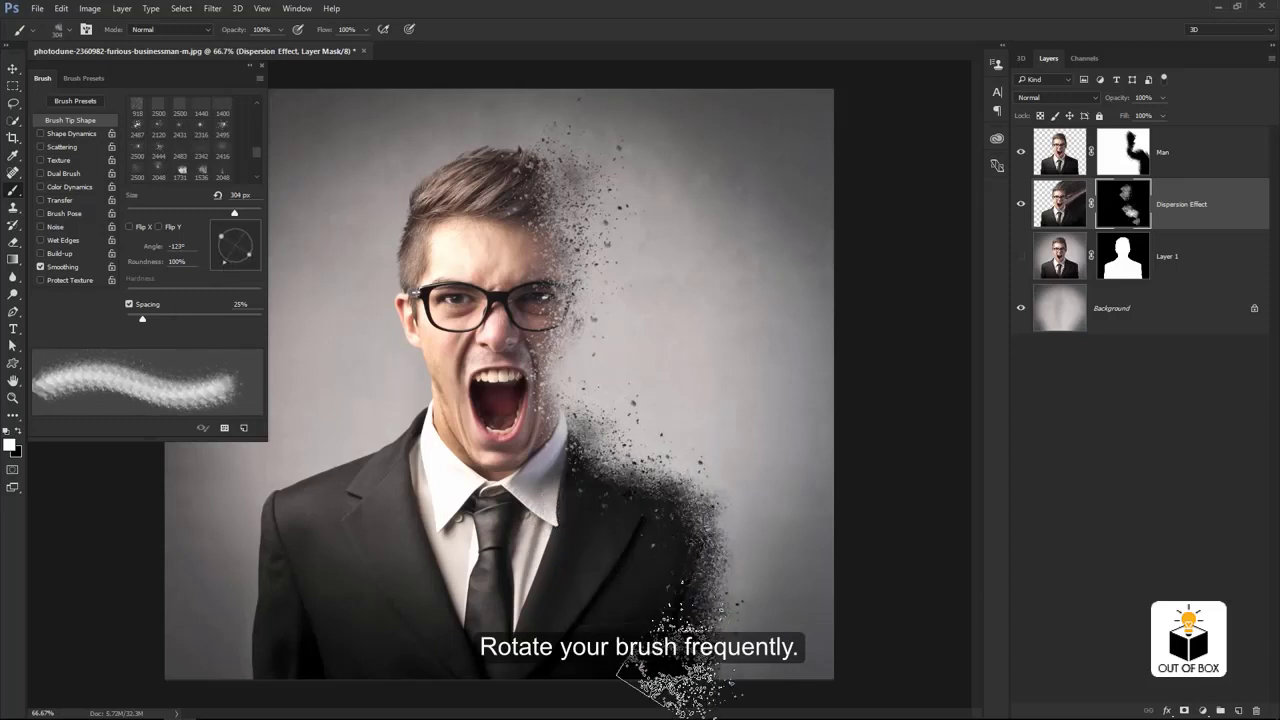
pyautogui.click(677, 580)
pyautogui.press(']')
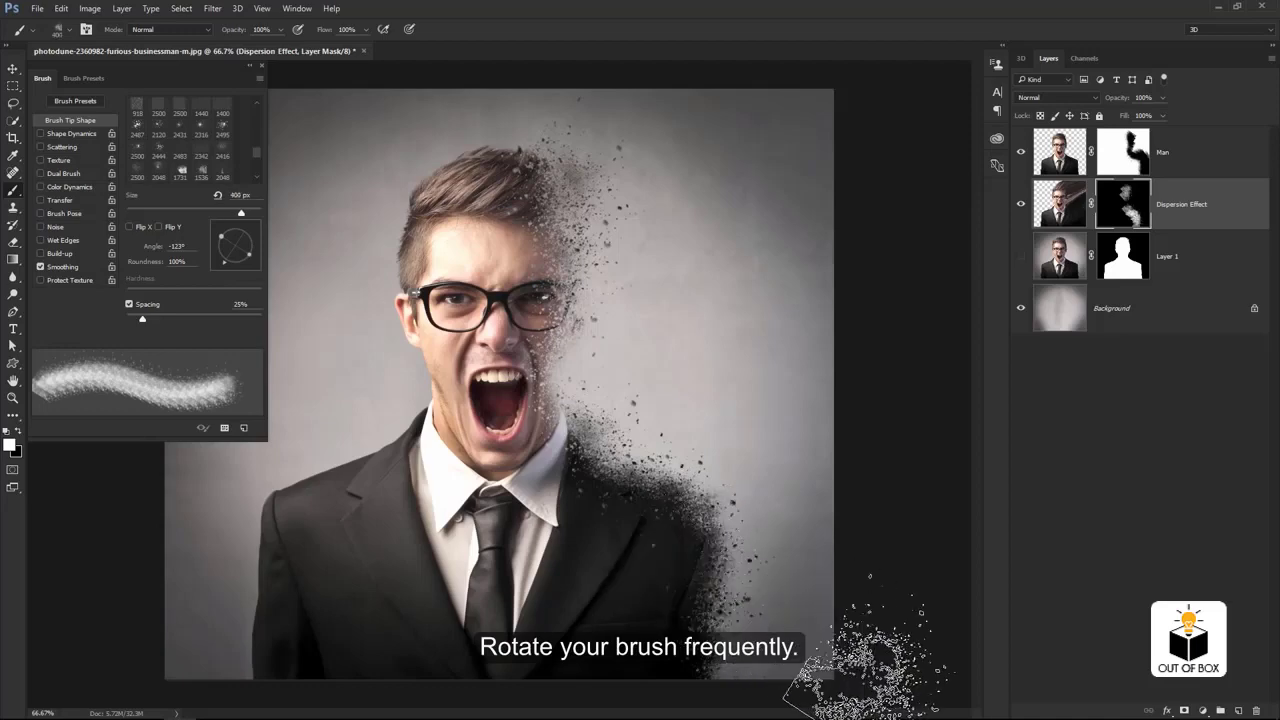
pyautogui.press(']')
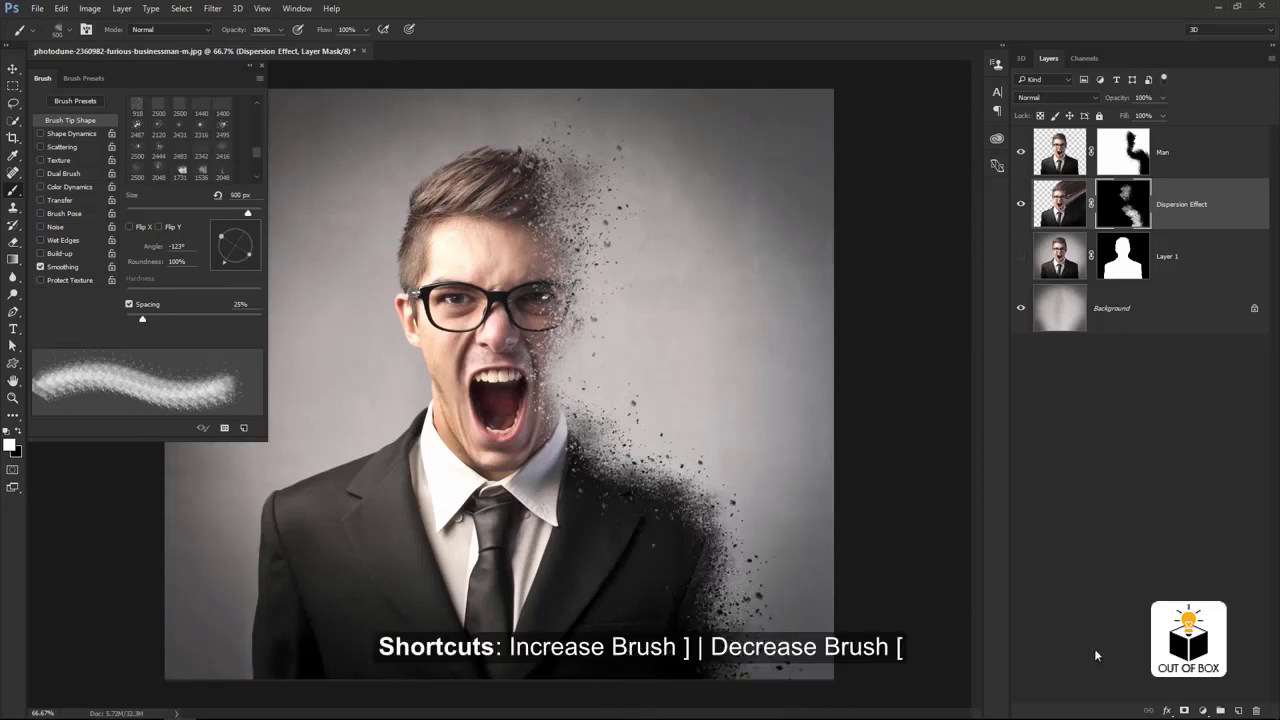
pyautogui.moveTo(880, 530); pyautogui.dragTo(615, 525)
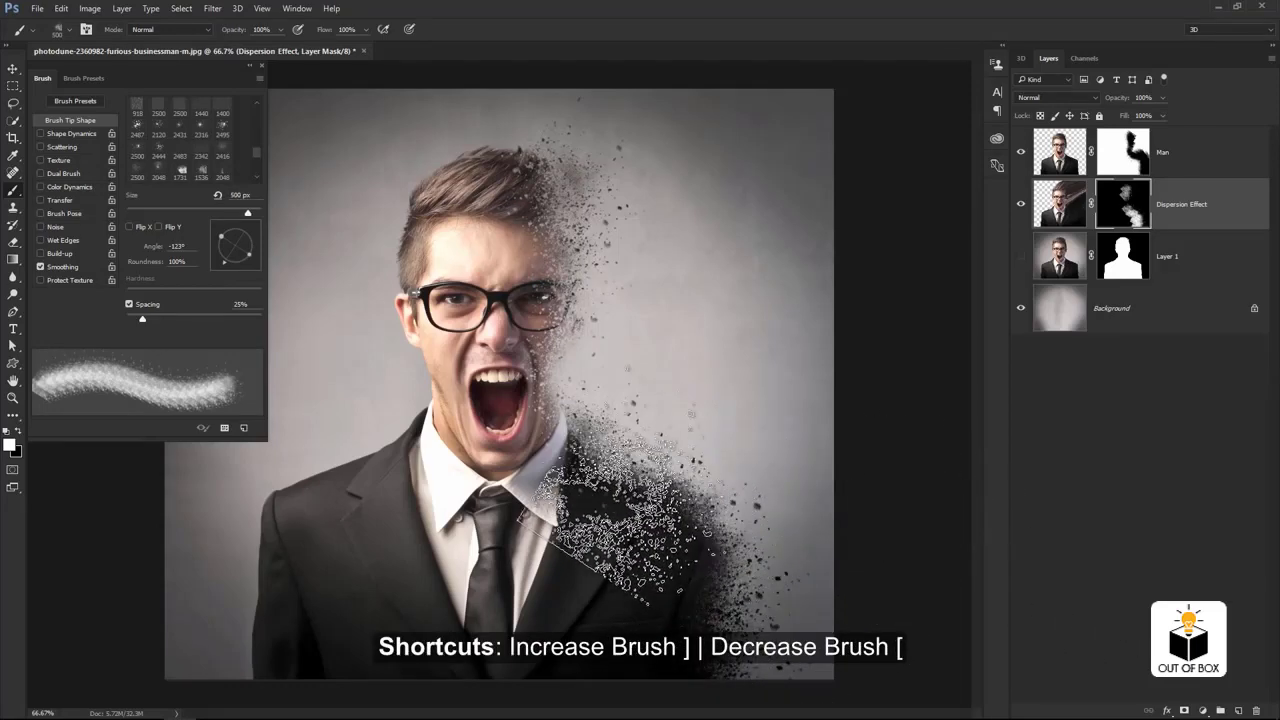
pyautogui.moveTo(700, 514)
pyautogui.mouseDown()
pyautogui.moveTo(690, 445)
pyautogui.moveTo(645, 610)
pyautogui.moveTo(510, 410)
pyautogui.mouseUp()
pyautogui.hotkey('ctrl', 'z')
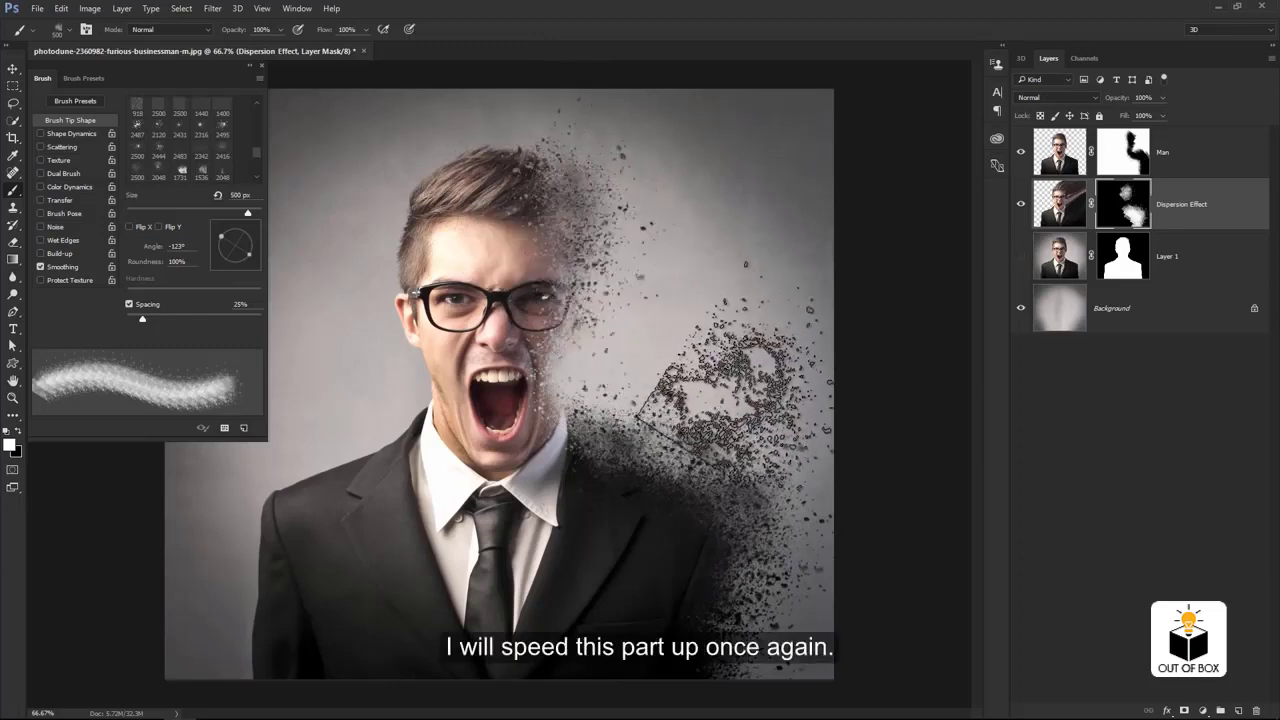
pyautogui.click(72, 31)
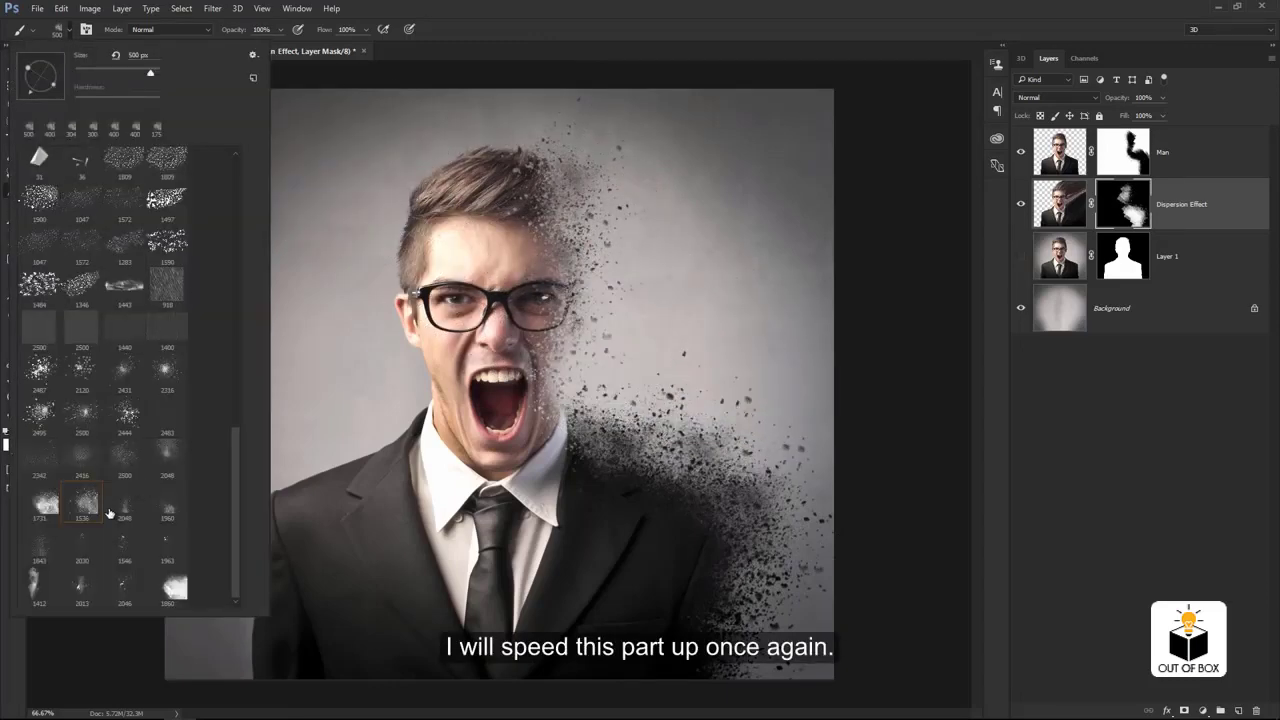
# Stamp large particles right of the head and face with the 2030 particle brush at 1700 px.
pyautogui.doubleClick(82, 545)
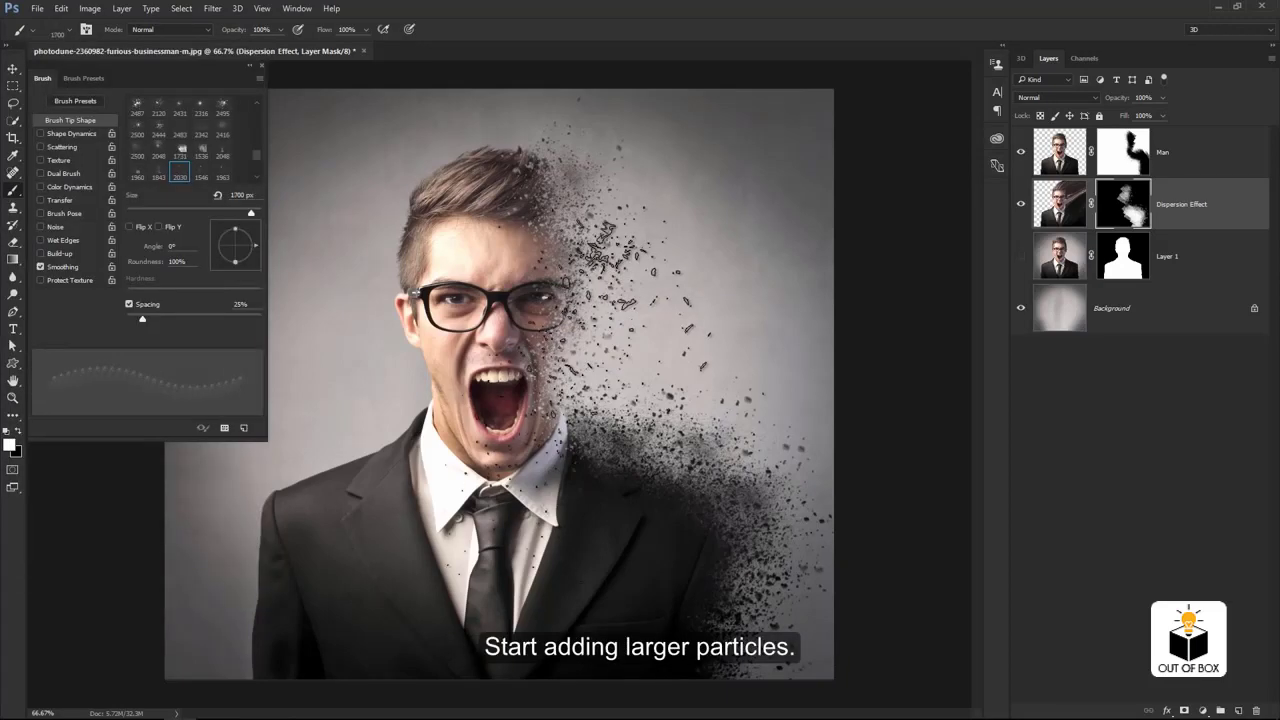
pyautogui.press('[')
pyautogui.press('[')
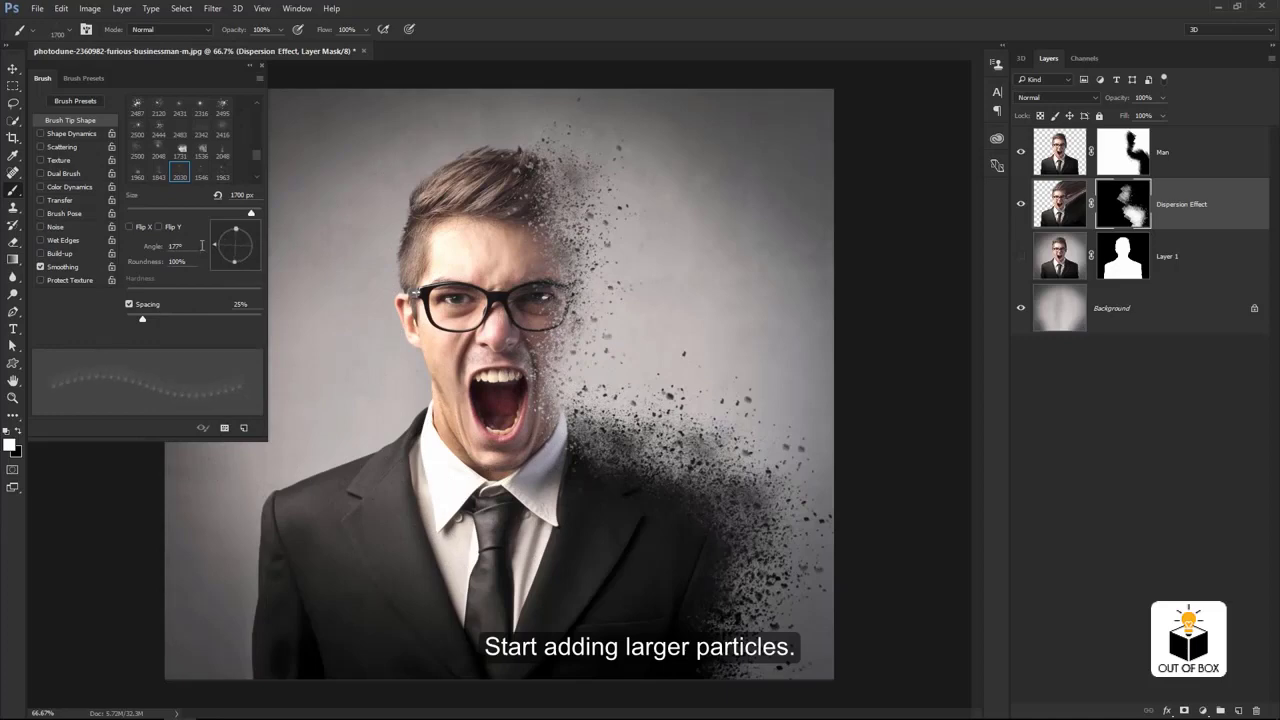
pyautogui.click(560, 450)
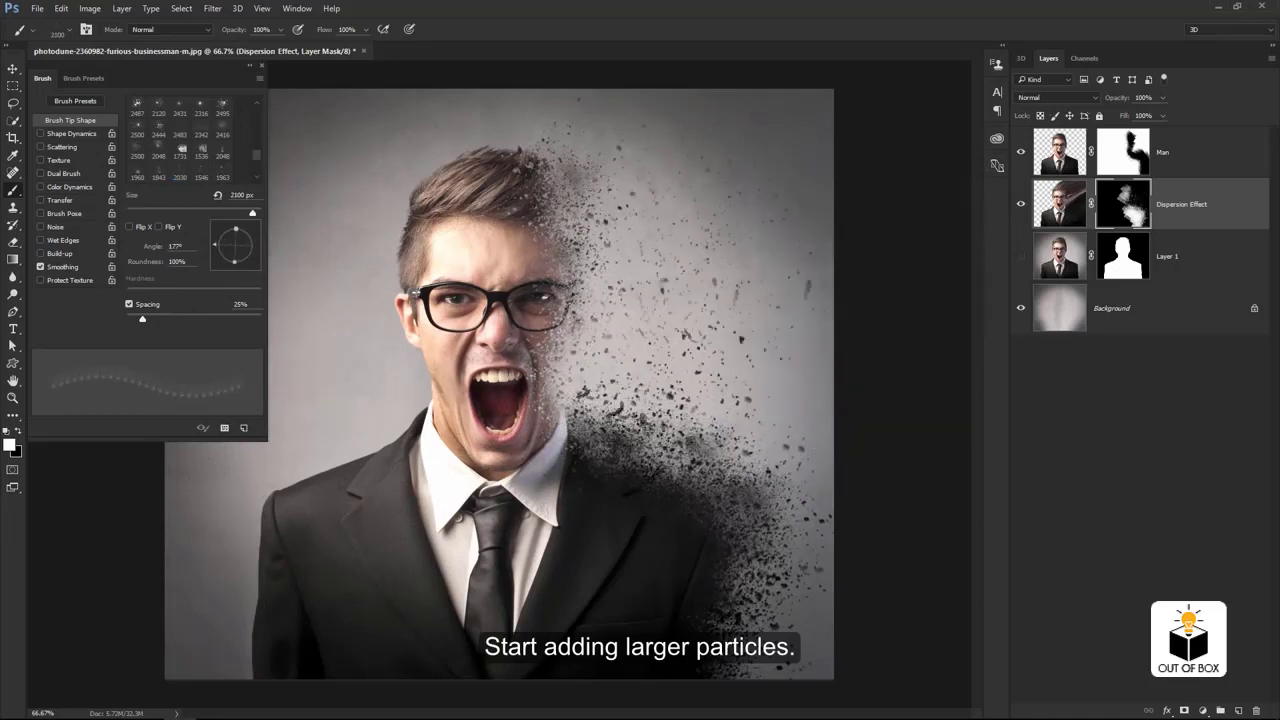
pyautogui.click(573, 375)
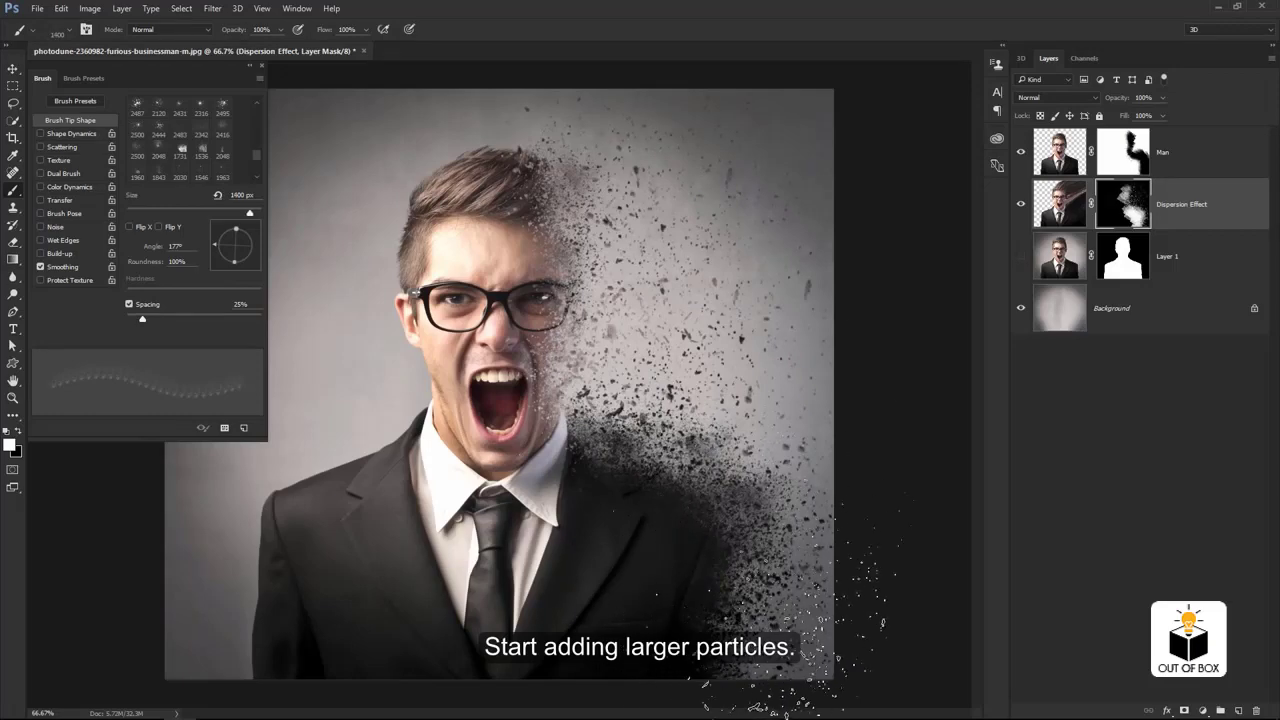
# Hide Layer 1 and stamp a smaller burst of particles near the chin.
pyautogui.press('[')
pyautogui.press('[')
pyautogui.press('[')
pyautogui.click(1021, 256)
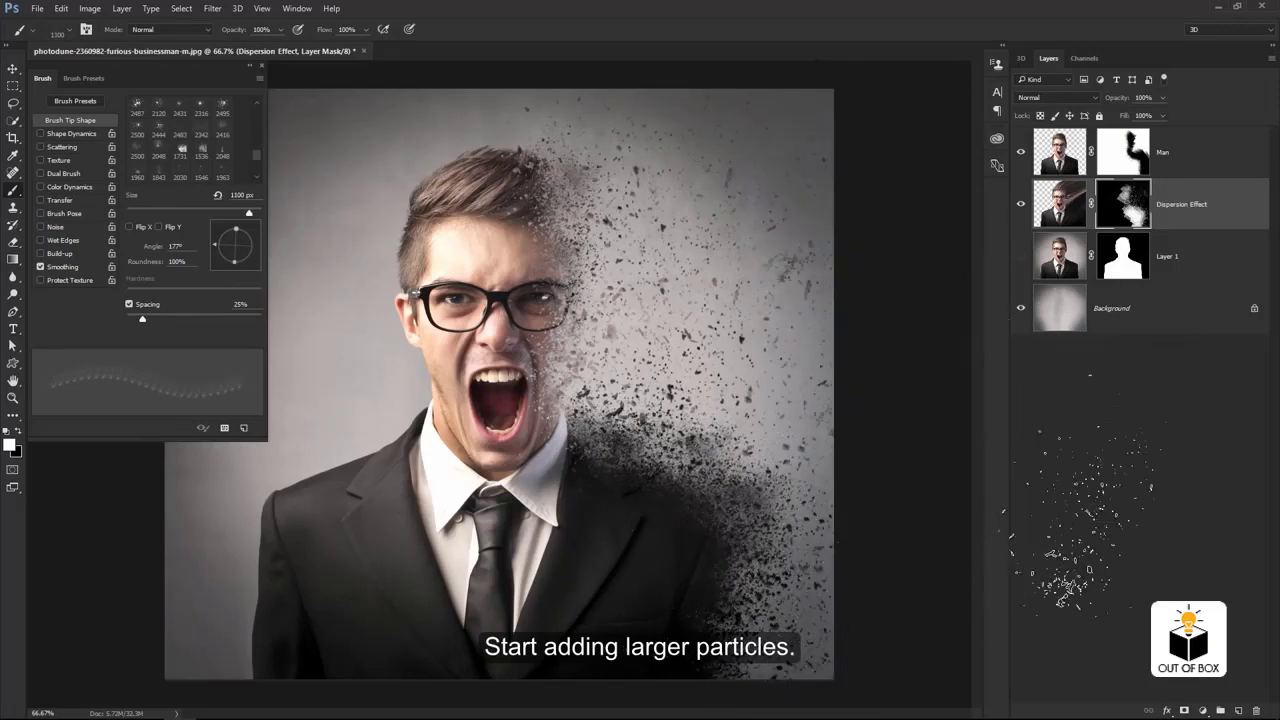
pyautogui.press('[')
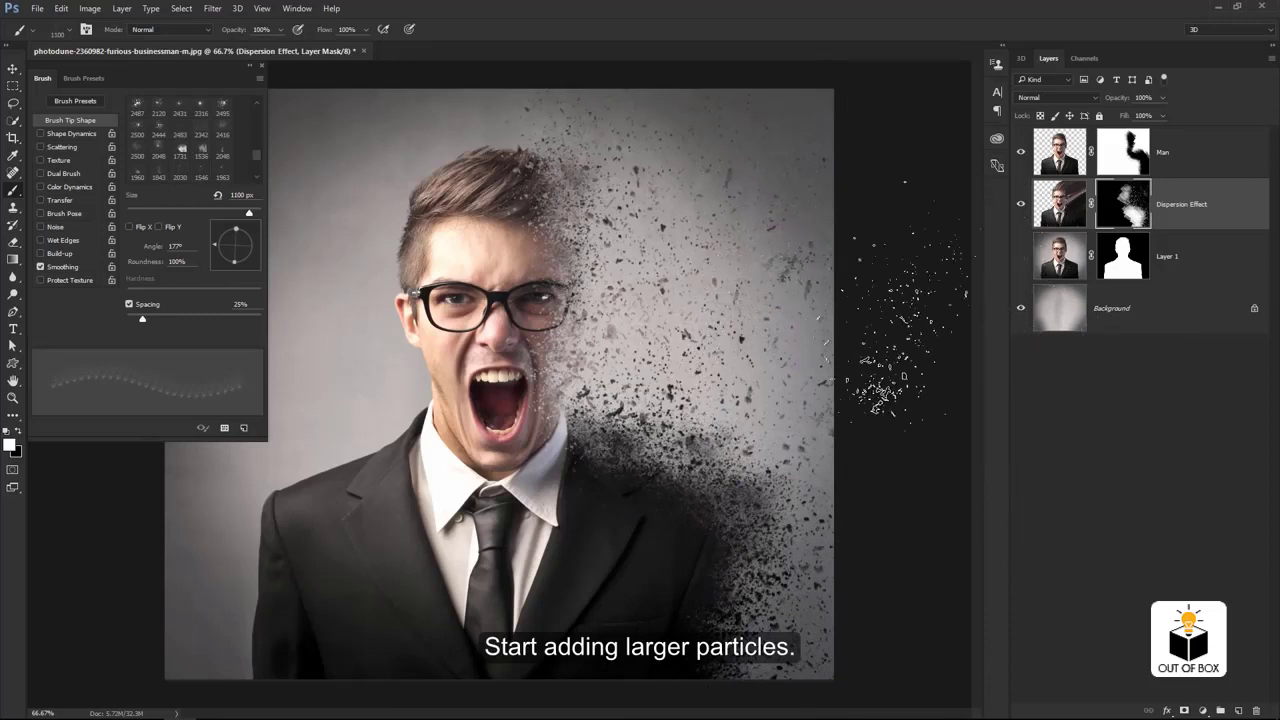
pyautogui.click(542, 426)
pyautogui.press('[')
pyautogui.press('[')
pyautogui.press('[')
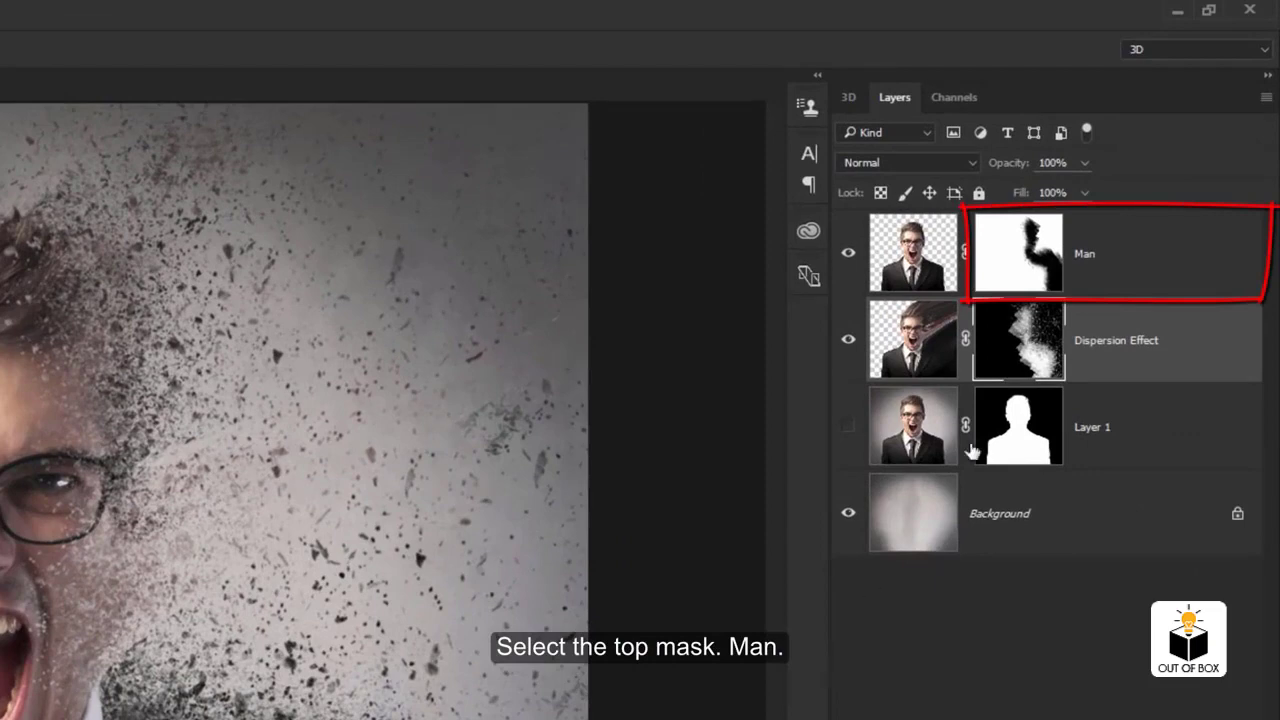
# Target the Man layer mask with a 35 px soft round brush, zoomed in on the glasses.
pyautogui.click(1040, 245)
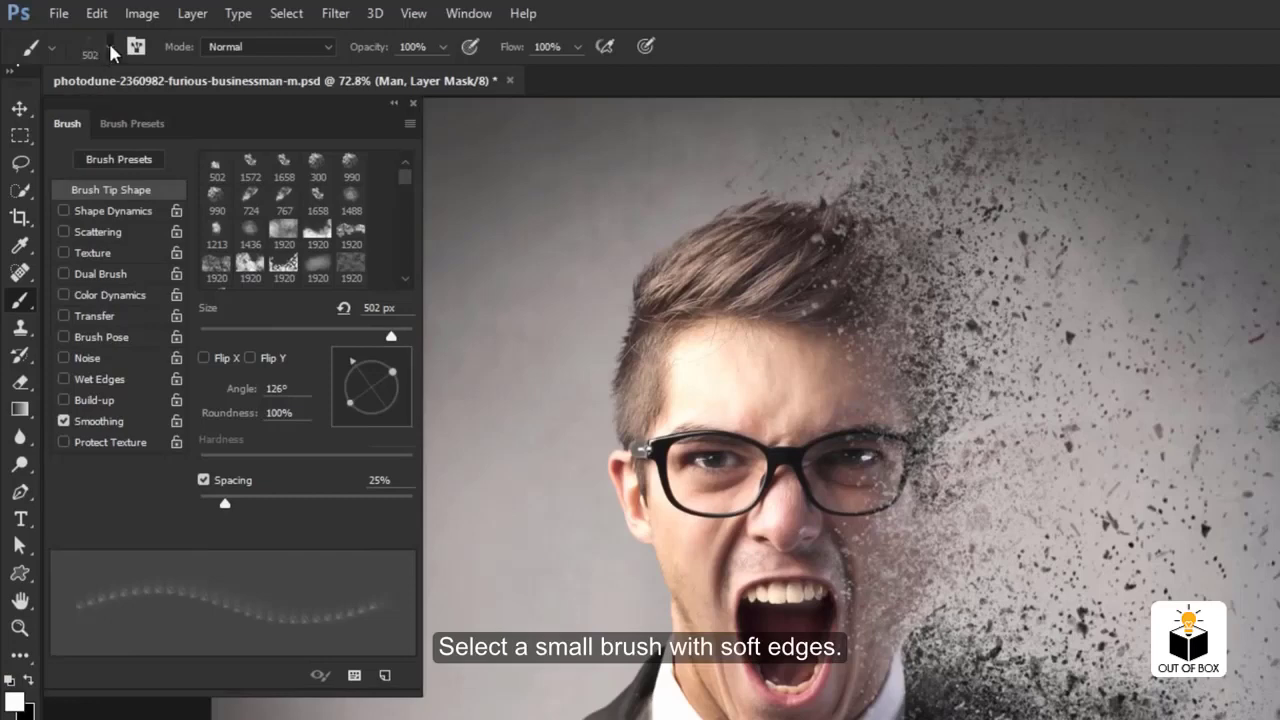
pyautogui.click(110, 45)
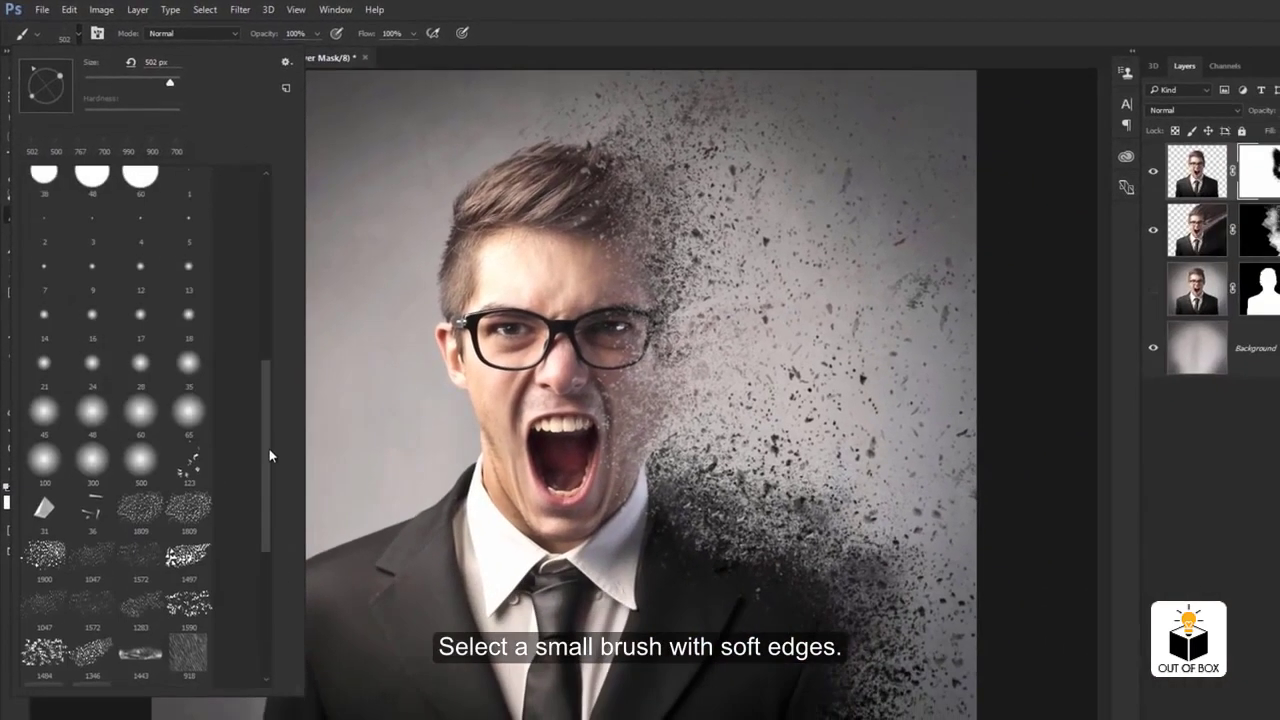
pyautogui.scroll(-1, 269, 449)
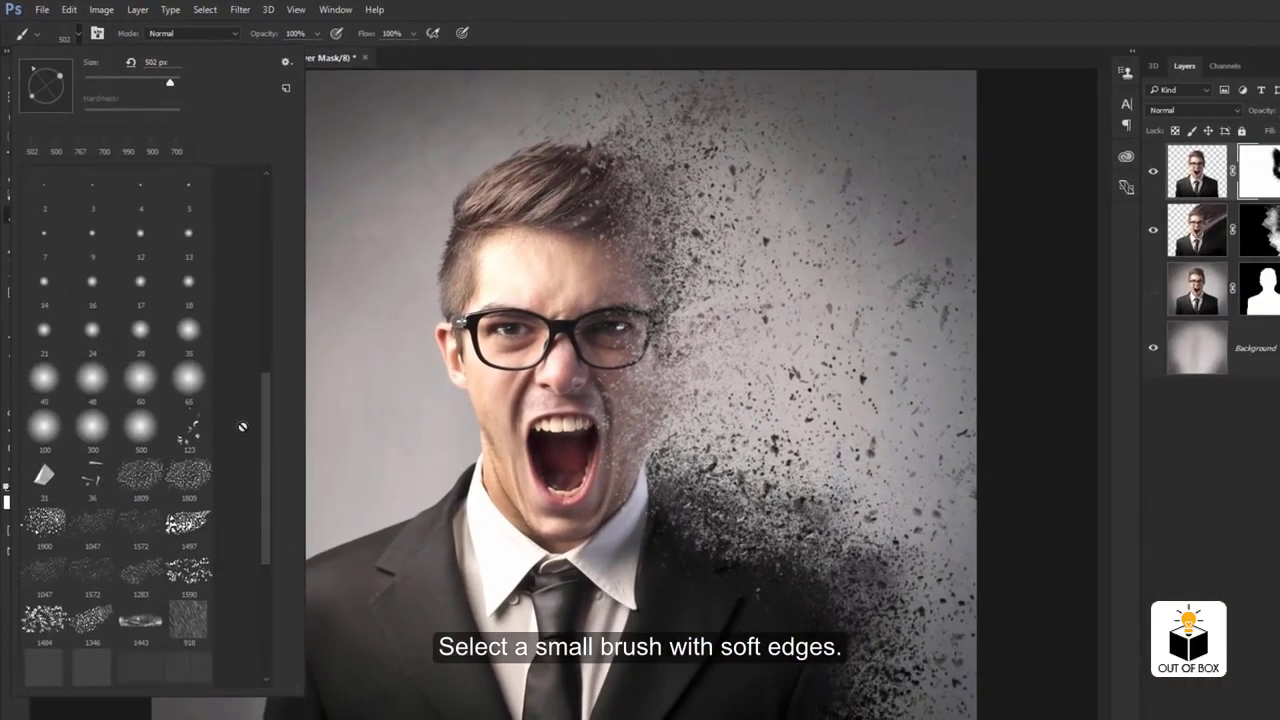
pyautogui.doubleClick(198, 338)
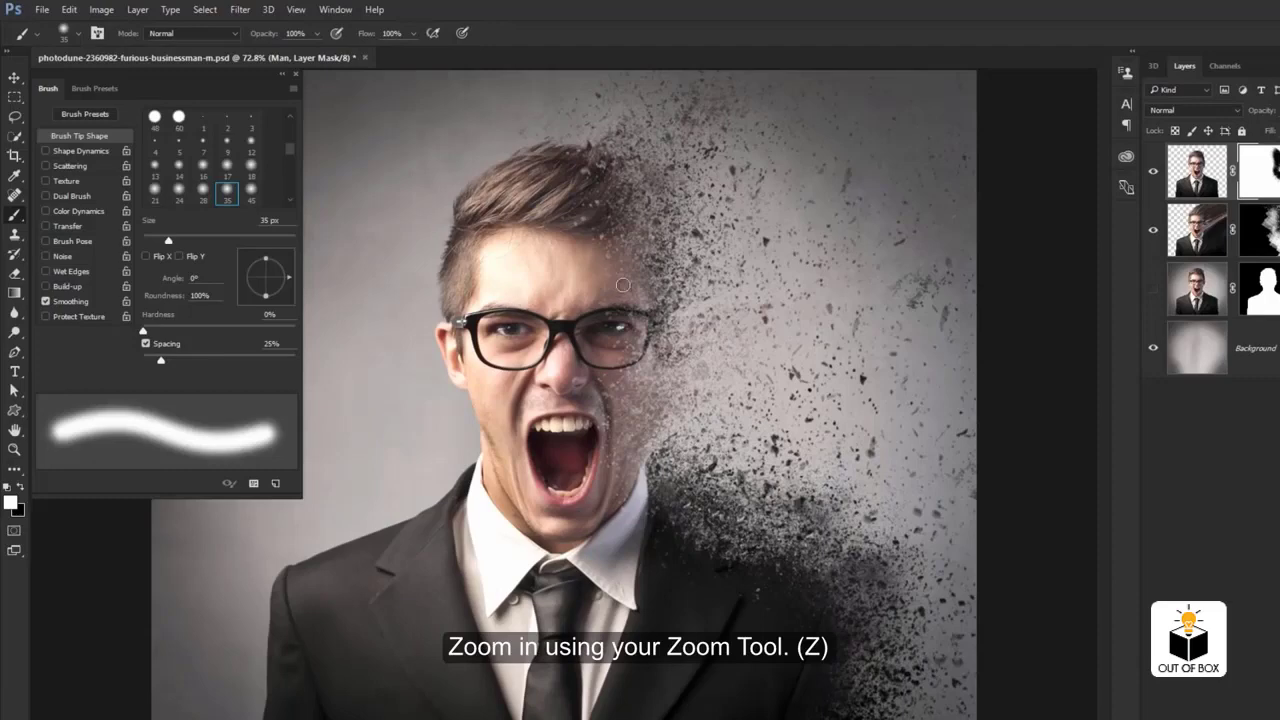
pyautogui.press('z')
pyautogui.moveTo(629, 336); pyautogui.dragTo(712, 342)
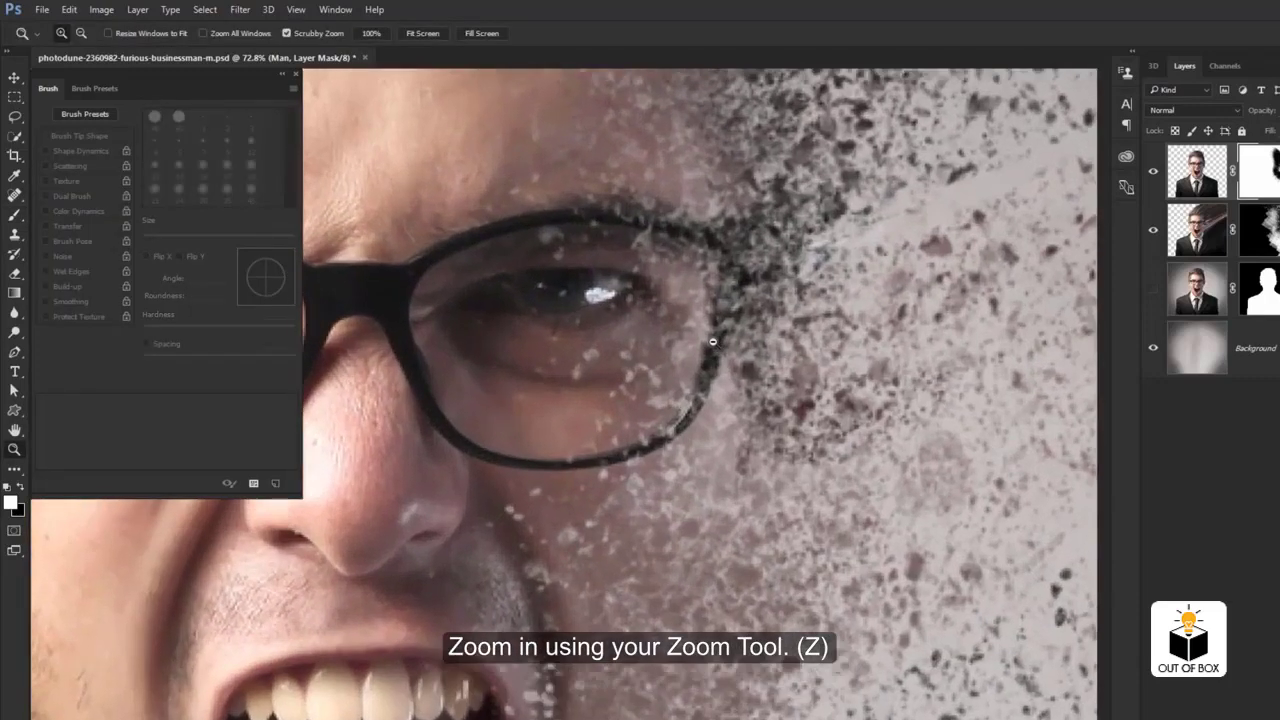
# Paint out stray particles along the cheek, mouth, collar and jacket lapel on the Man mask.
pyautogui.press('b')
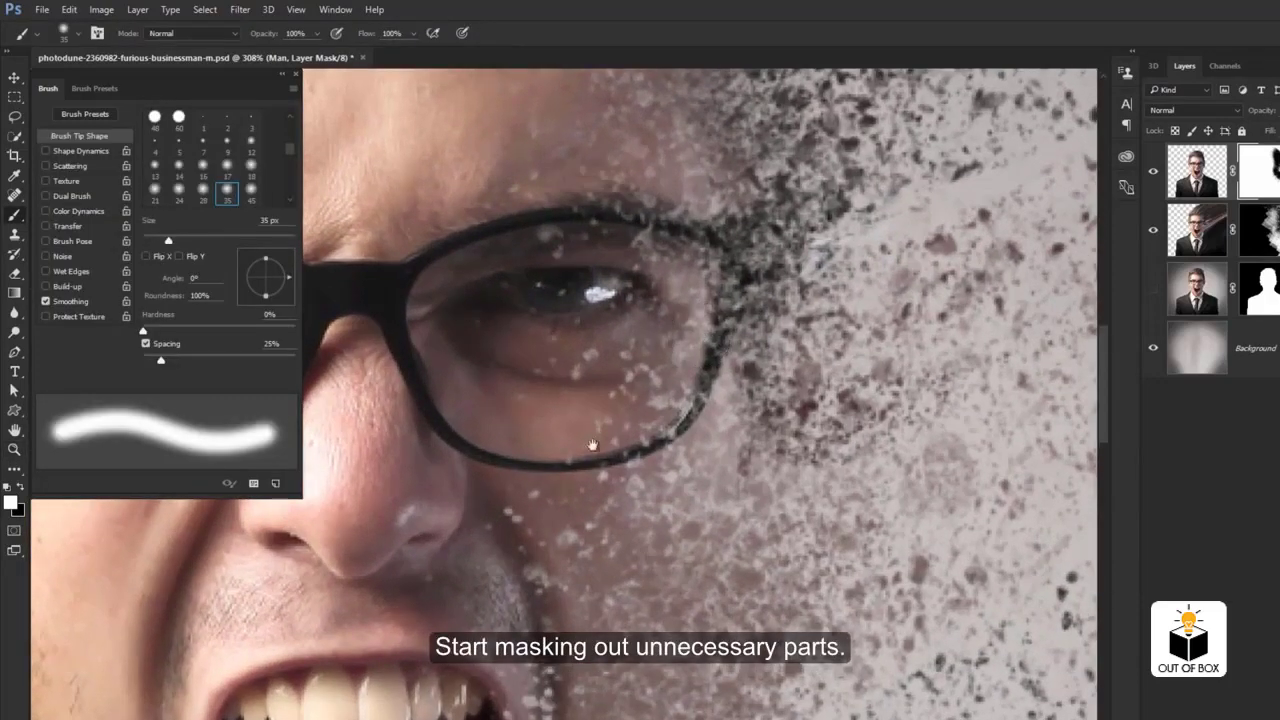
pyautogui.scroll(-5, 493, 342)
pyautogui.moveTo(493, 342)
pyautogui.mouseDown()
pyautogui.moveTo(514, 423)
pyautogui.moveTo(478, 643)
pyautogui.mouseUp()
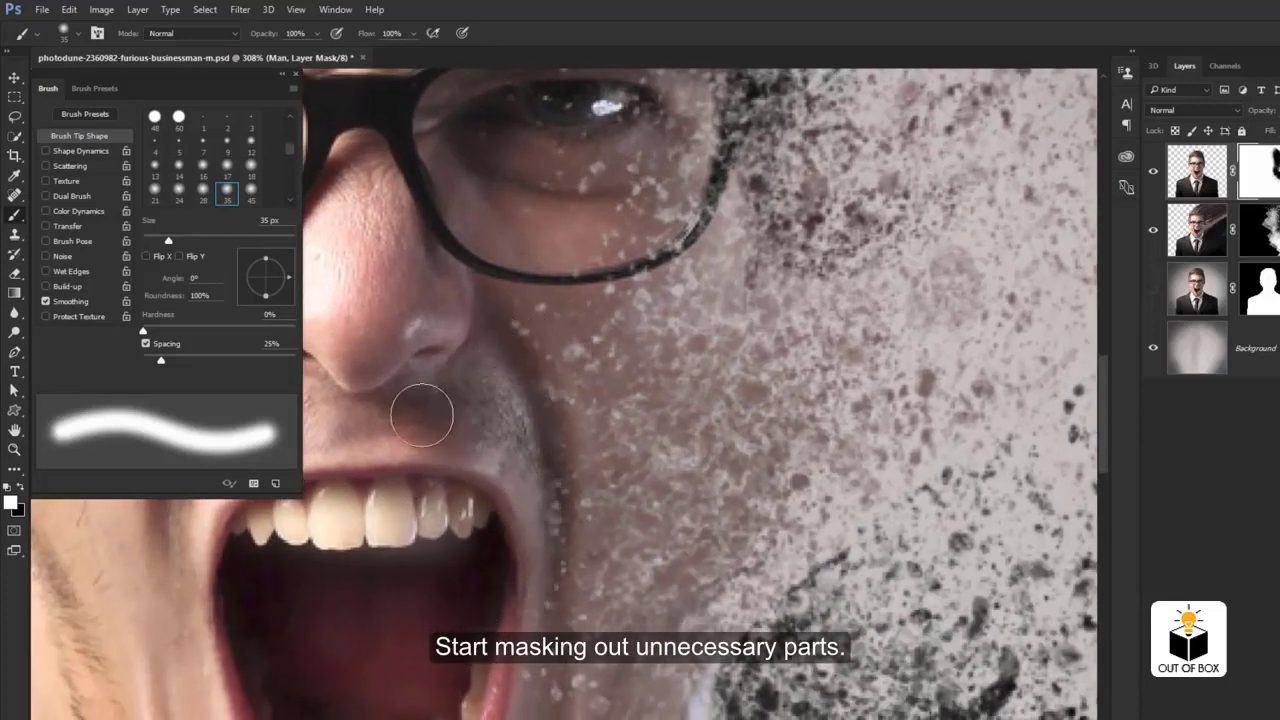
pyautogui.moveTo(455, 590); pyautogui.dragTo(443, 280)
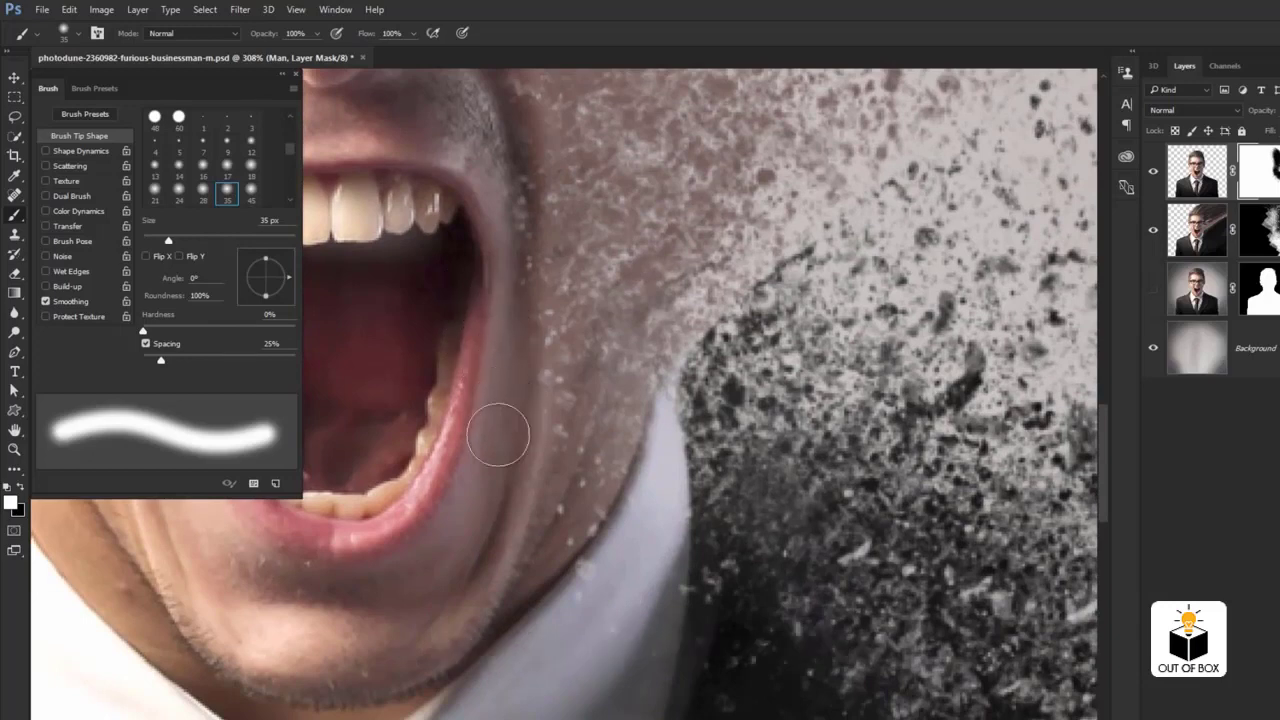
pyautogui.moveTo(403, 509); pyautogui.dragTo(400, 249)
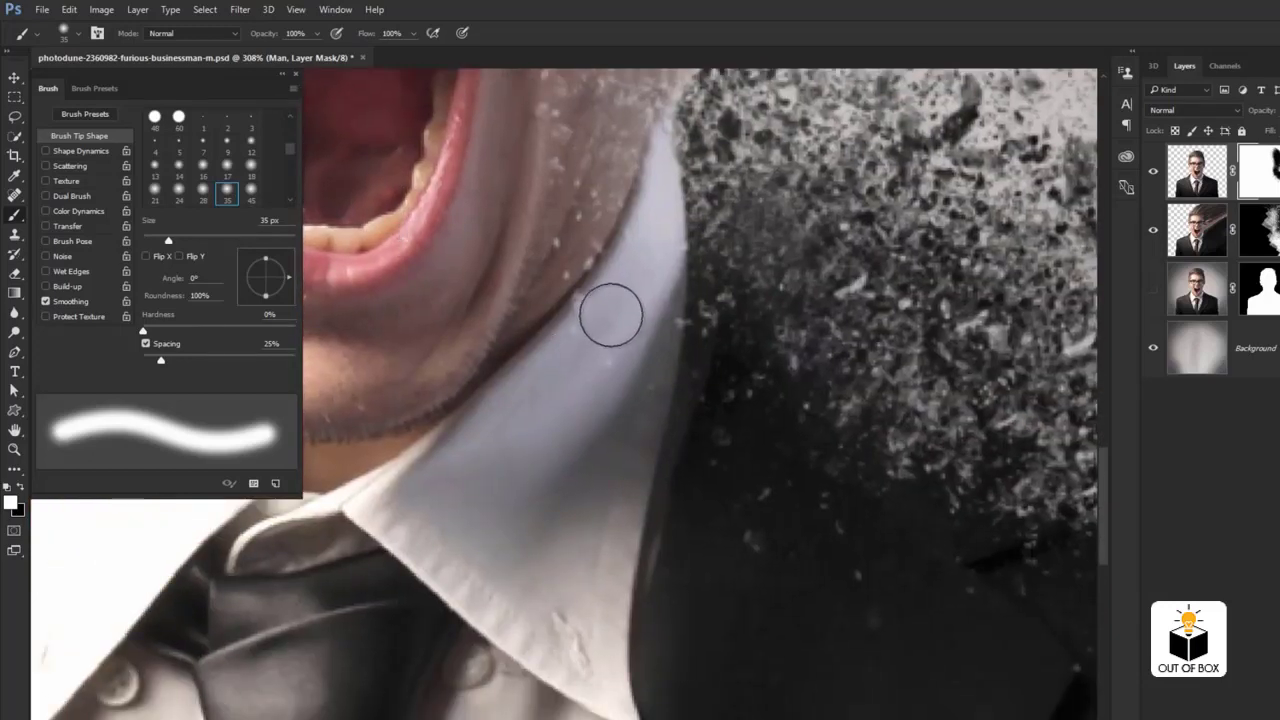
pyautogui.moveTo(634, 425); pyautogui.dragTo(540, 277)
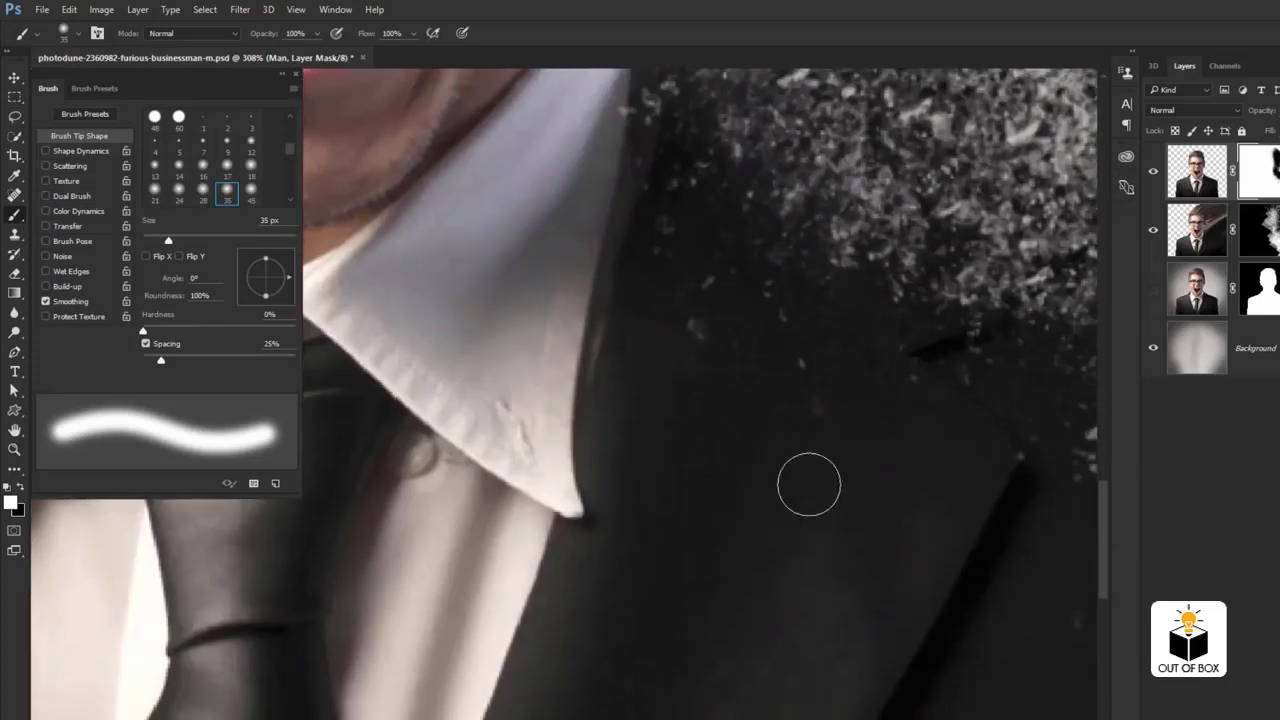
pyautogui.moveTo(650, 364); pyautogui.dragTo(370, 120)
pyautogui.moveTo(740, 360); pyautogui.dragTo(540, 354)
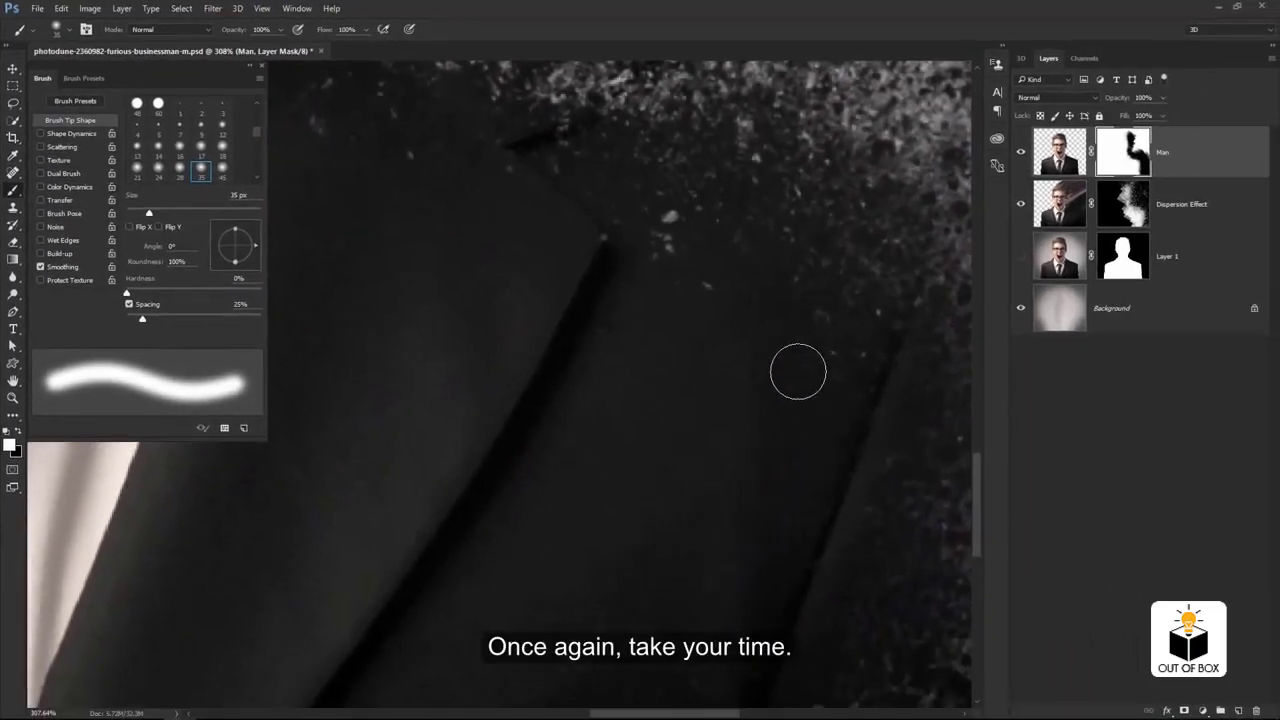
pyautogui.moveTo(714, 391)
pyautogui.mouseDown()
pyautogui.moveTo(664, 314)
pyautogui.moveTo(640, 203)
pyautogui.mouseUp()
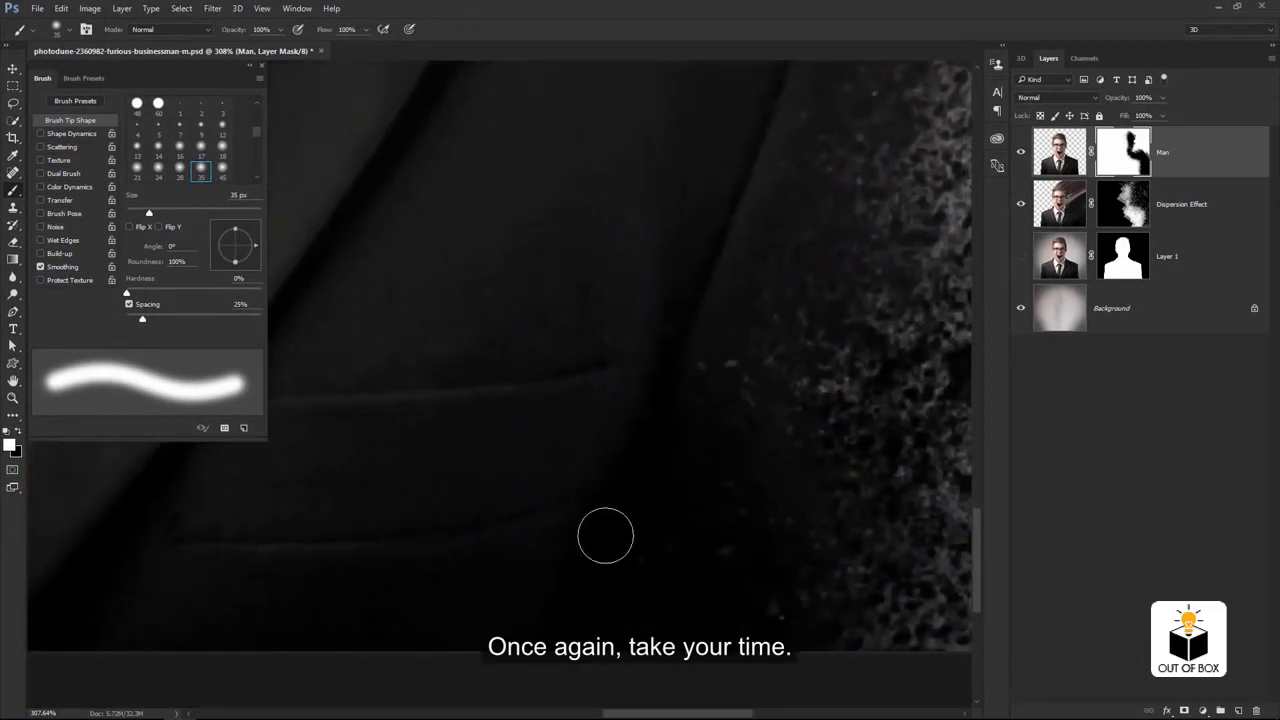
pyautogui.hotkey('ctrl', '0')
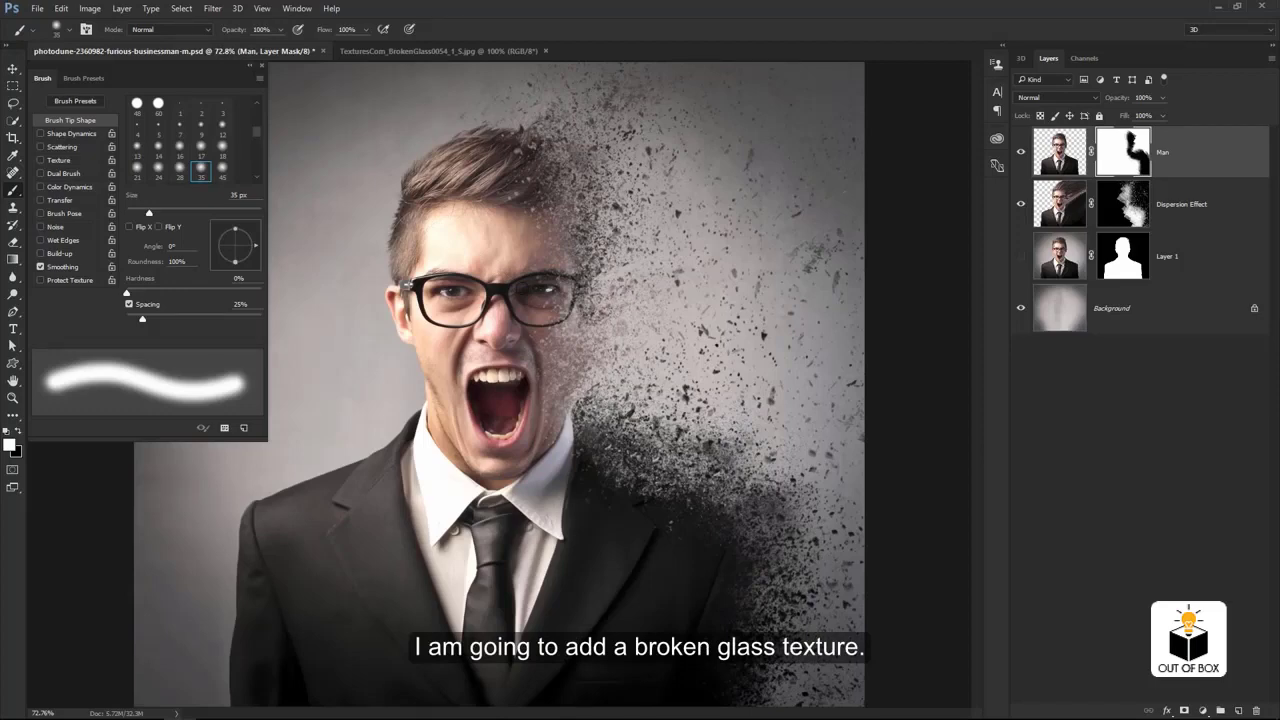
# Drag the broken-glass texture into the portrait as Layer 2 over the face, blended in Screen.
pyautogui.click(377, 51)
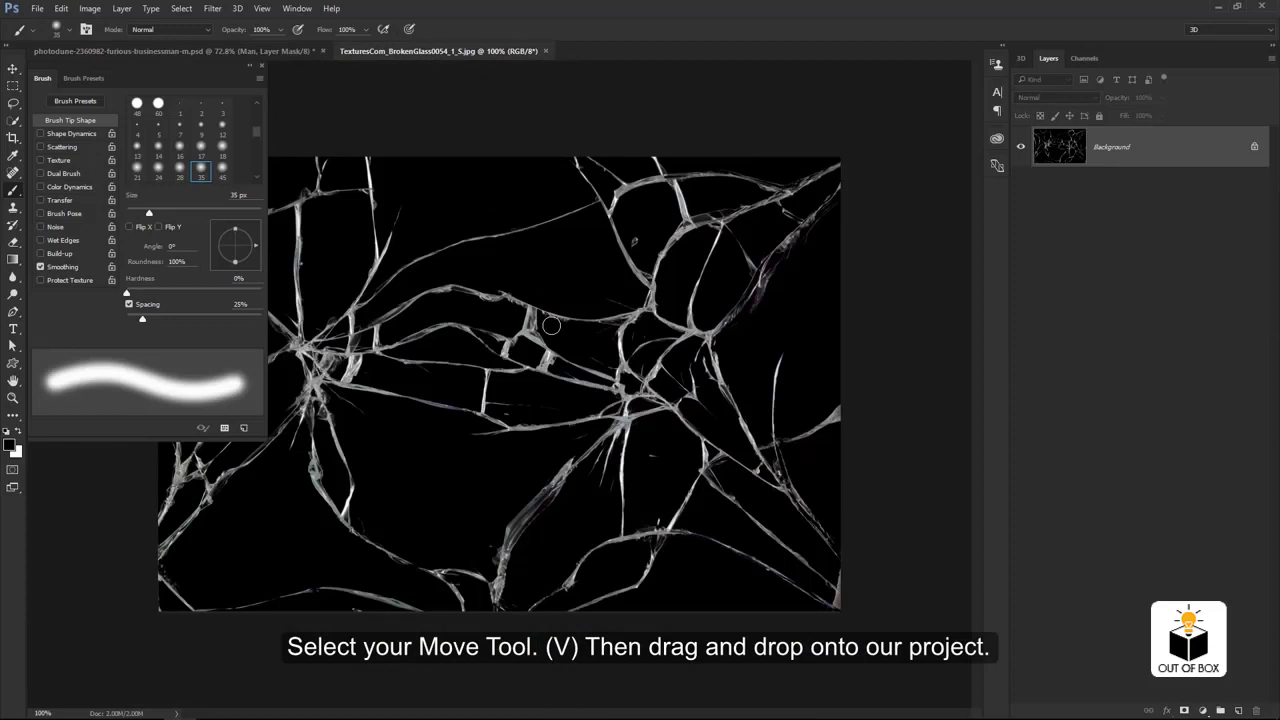
pyautogui.press('v')
pyautogui.moveTo(568, 346)
pyautogui.mouseDown()
pyautogui.moveTo(308, 50)
pyautogui.moveTo(566, 290)
pyautogui.mouseUp()
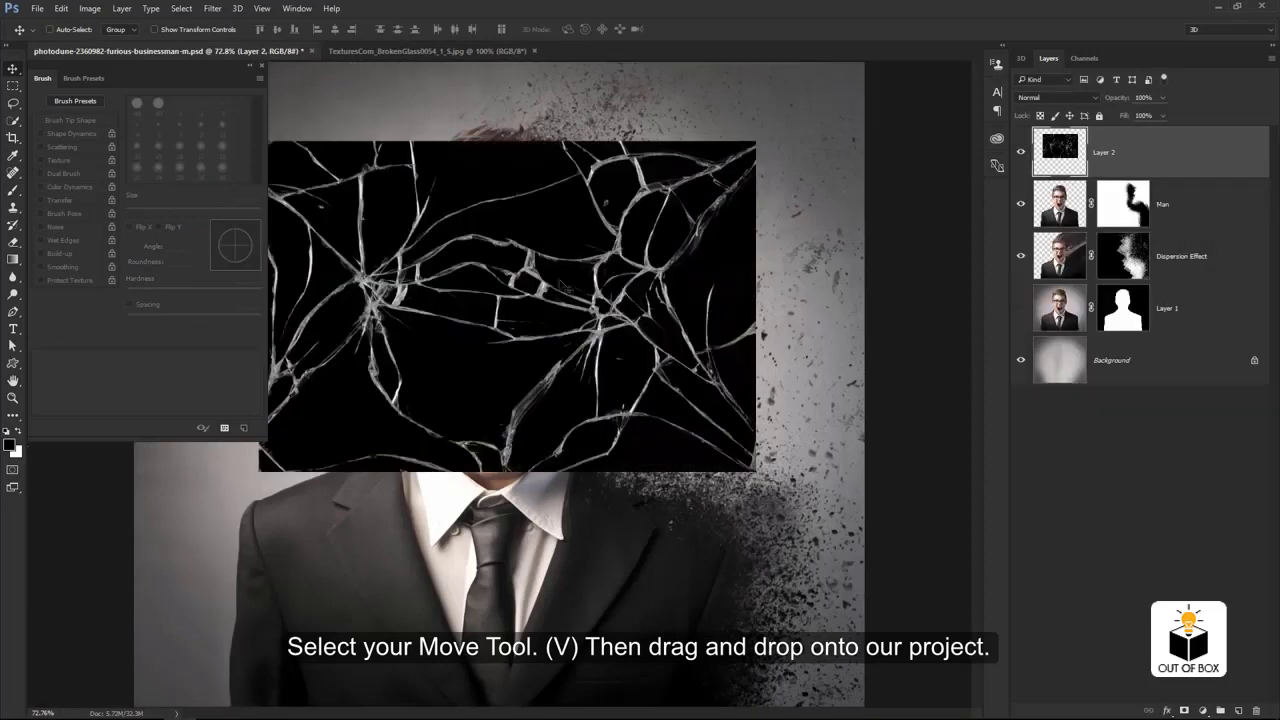
pyautogui.click(263, 66)
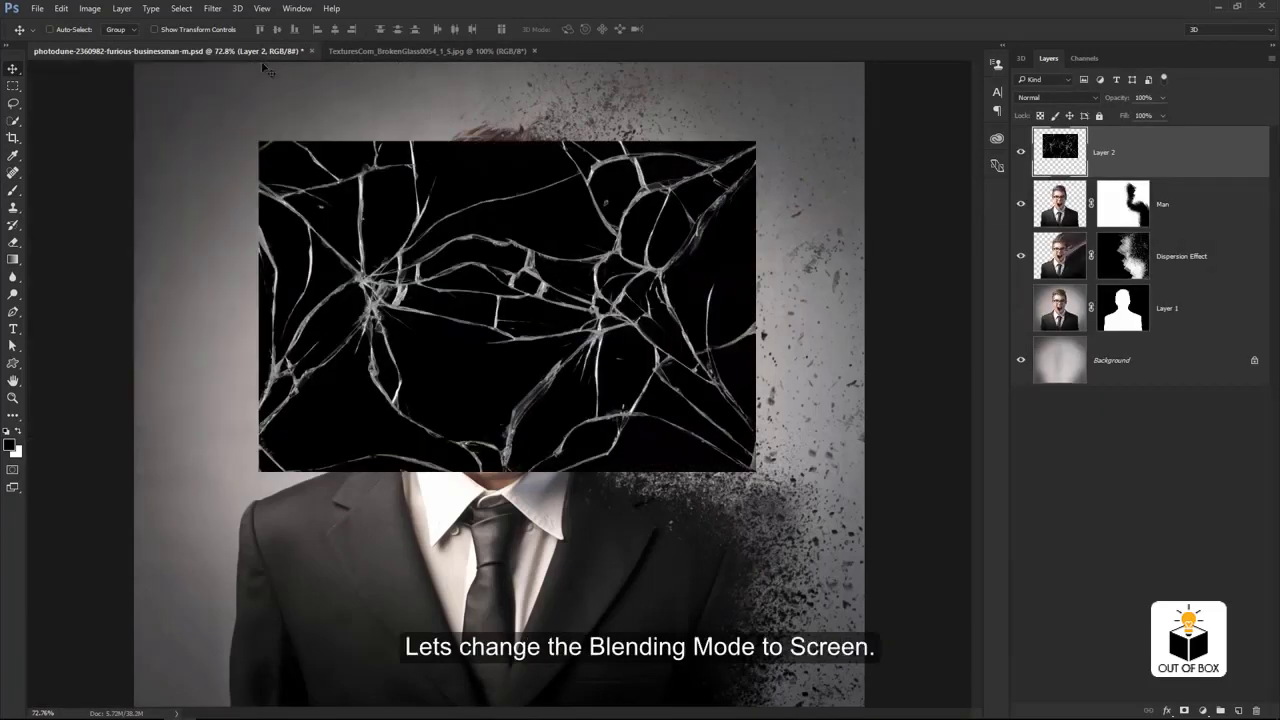
pyautogui.moveTo(545, 262); pyautogui.dragTo(575, 215)
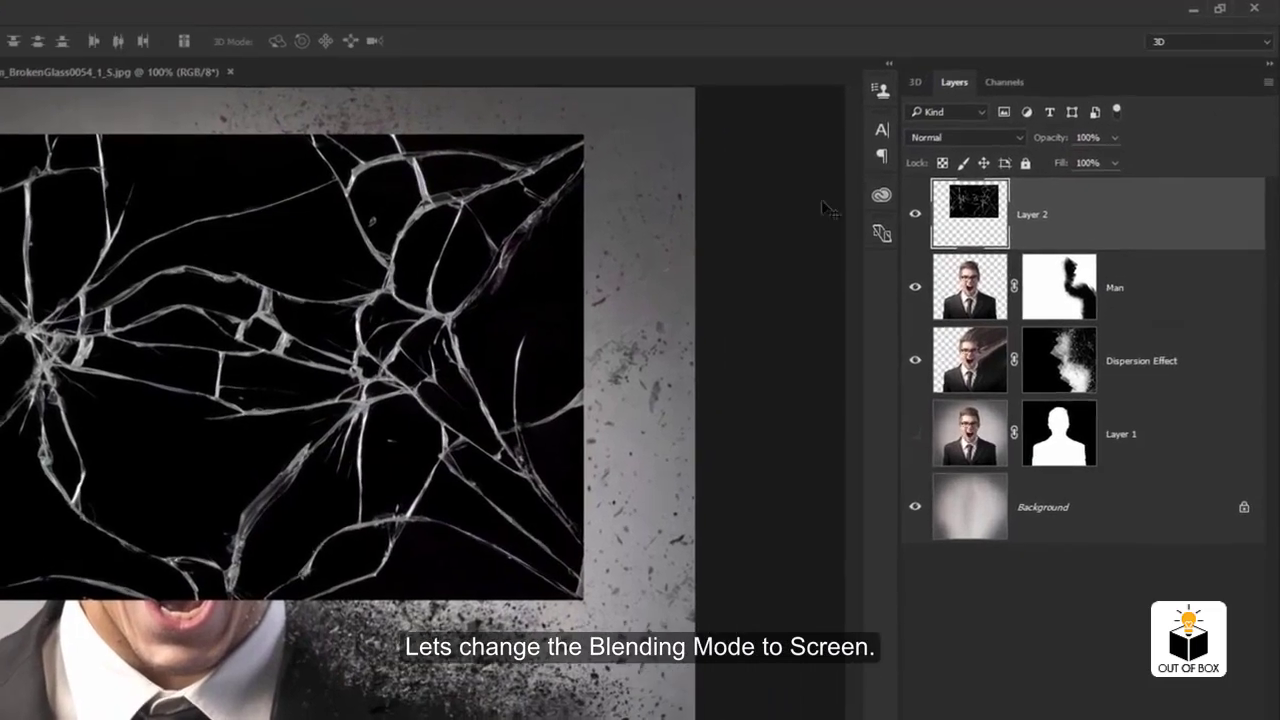
pyautogui.click(1050, 98)
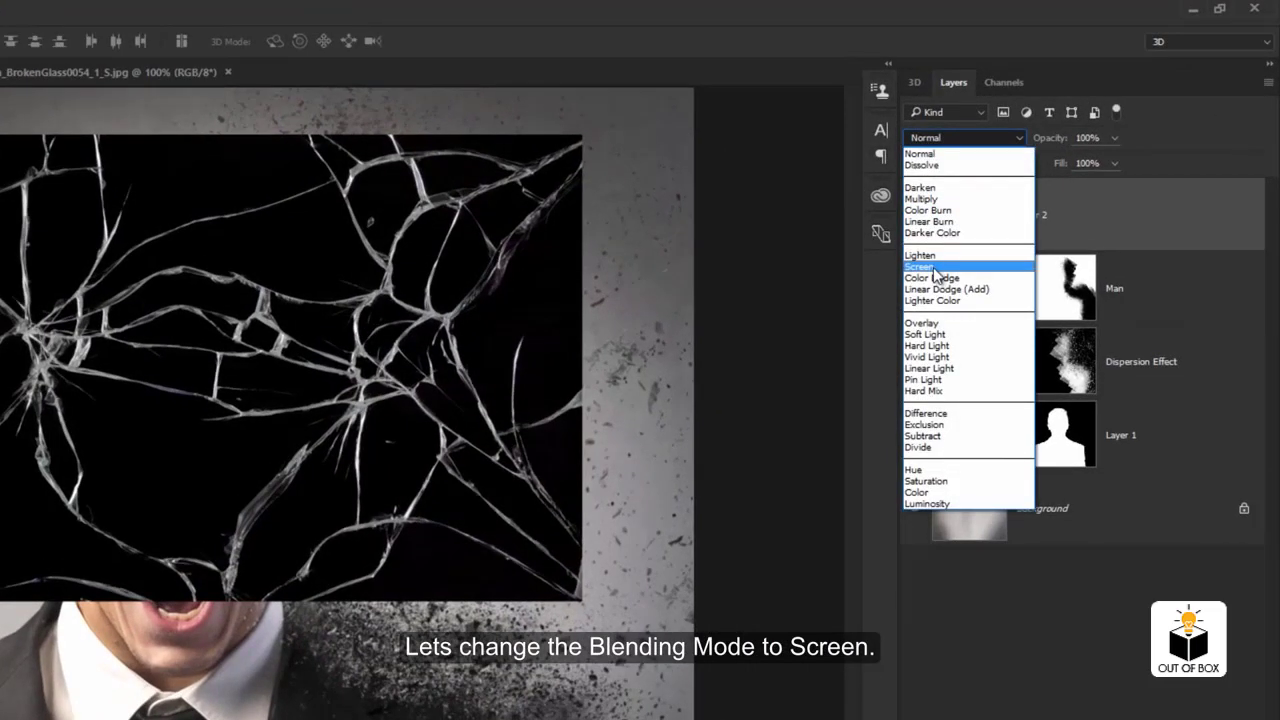
pyautogui.click(920, 267)
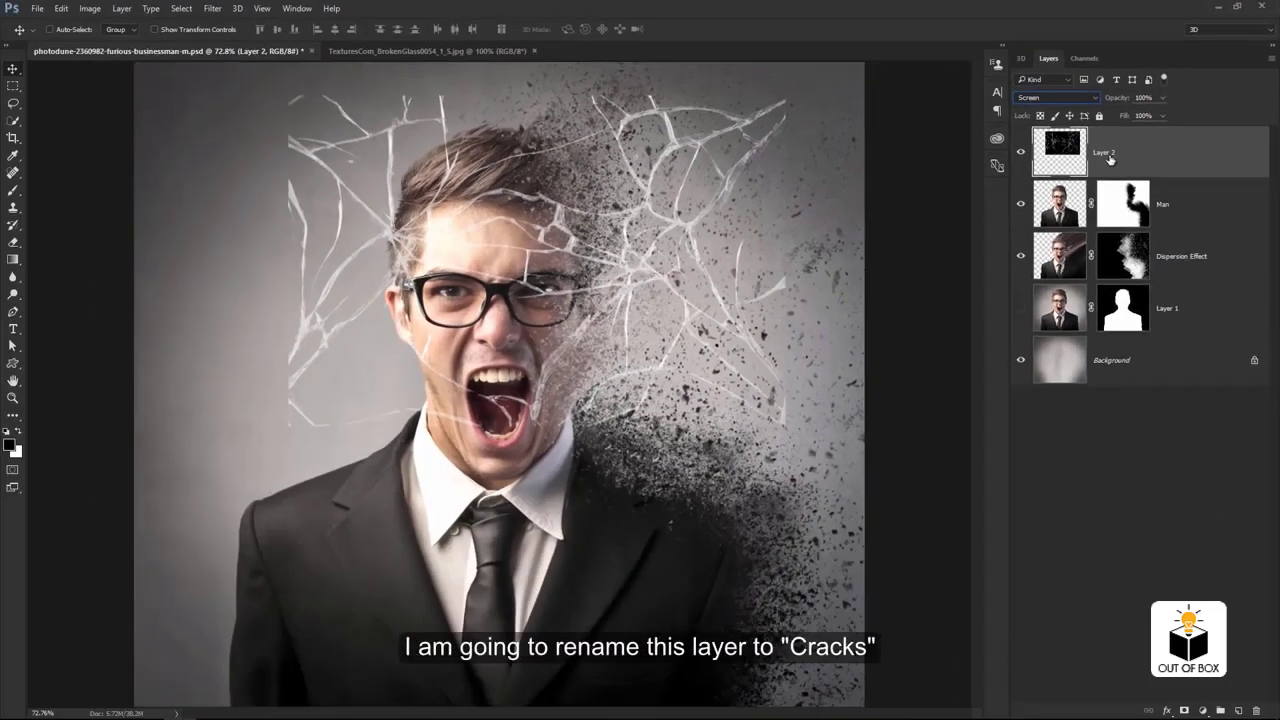
# Rename Layer 2 to Cracks and scale it down onto one lens.
pyautogui.doubleClick(1104, 153)
pyautogui.write('Cracks')
pyautogui.press('Return')
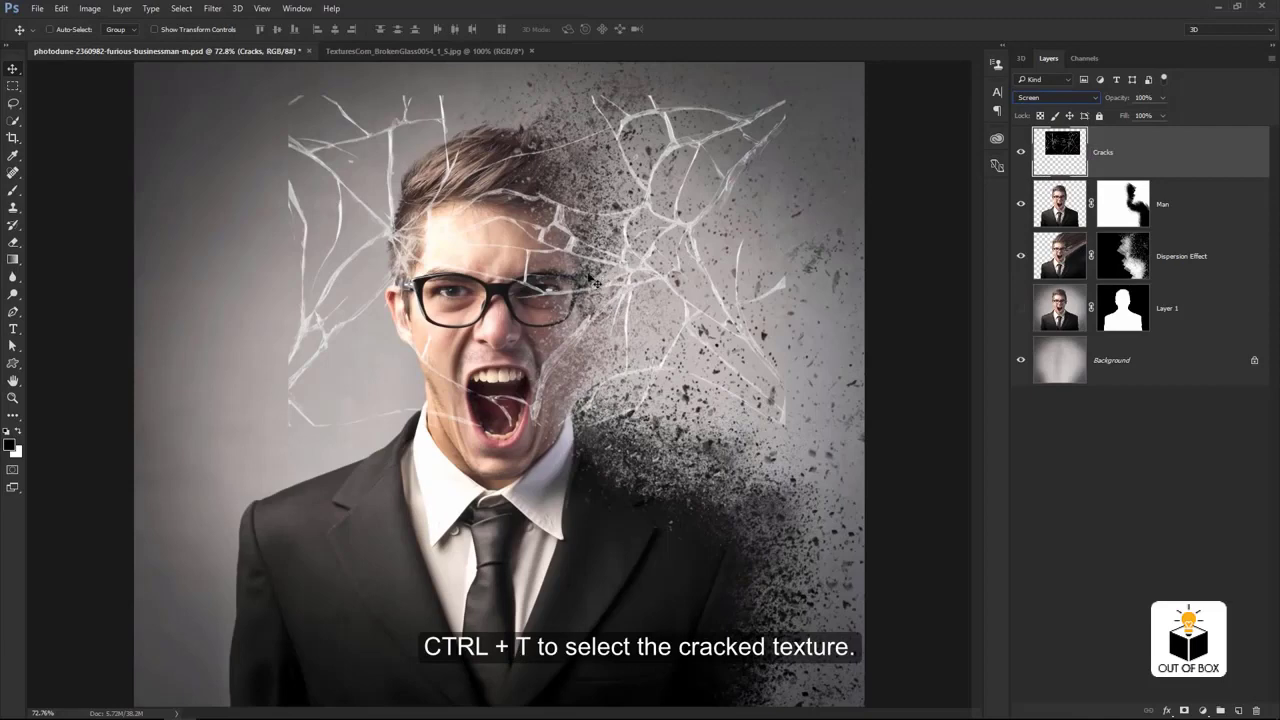
pyautogui.hotkey('ctrl', 't')
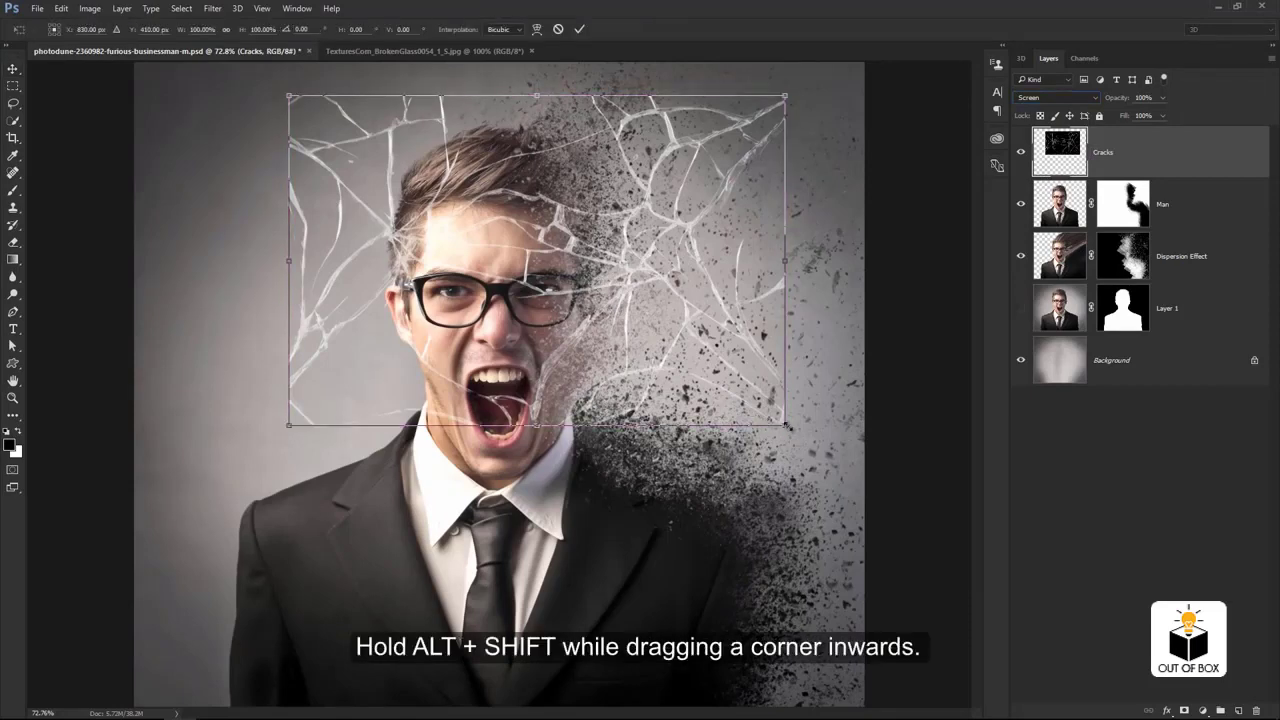
pyautogui.moveTo(786, 425)
pyautogui.mouseDown()
pyautogui.moveTo(766, 371)
pyautogui.moveTo(671, 294)
pyautogui.moveTo(605, 270)
pyautogui.moveTo(572, 308)
pyautogui.moveTo(587, 327)
pyautogui.mouseUp()
pyautogui.press('Return')
# Zoom in and nudge the Cracks layer to line up with the right lens.
pyautogui.press('z')
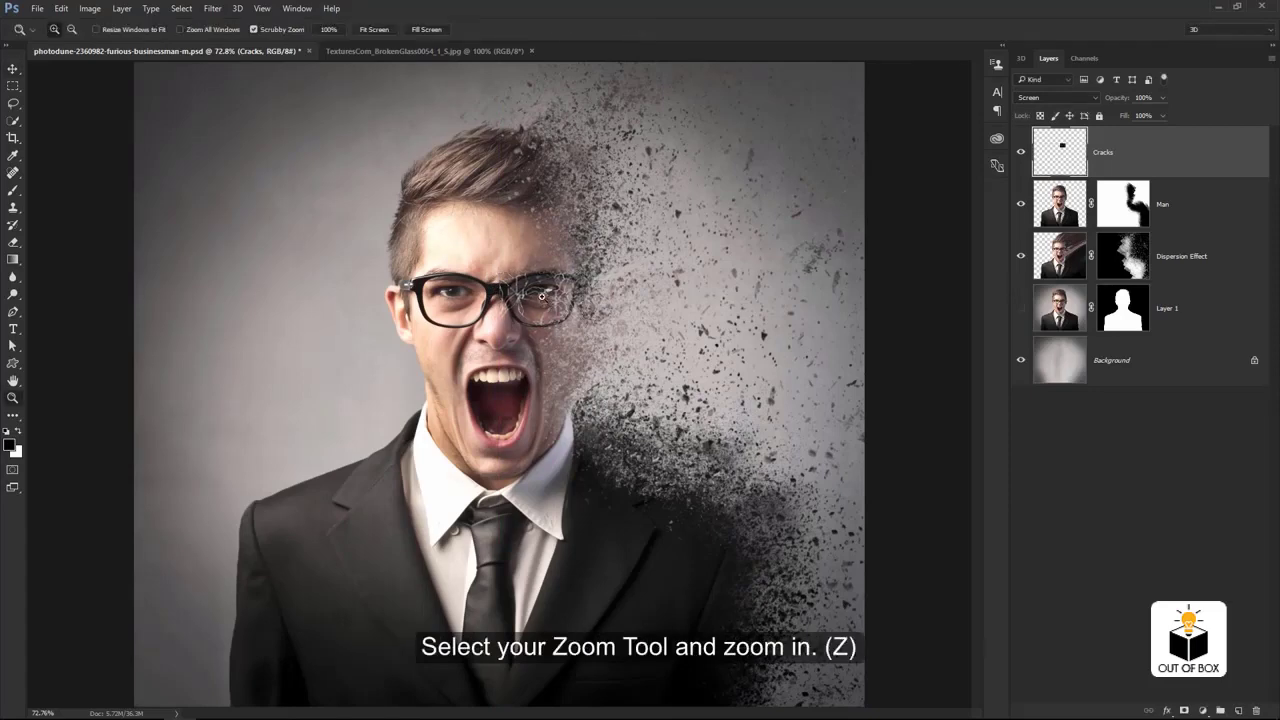
pyautogui.moveTo(537, 289); pyautogui.dragTo(626, 293)
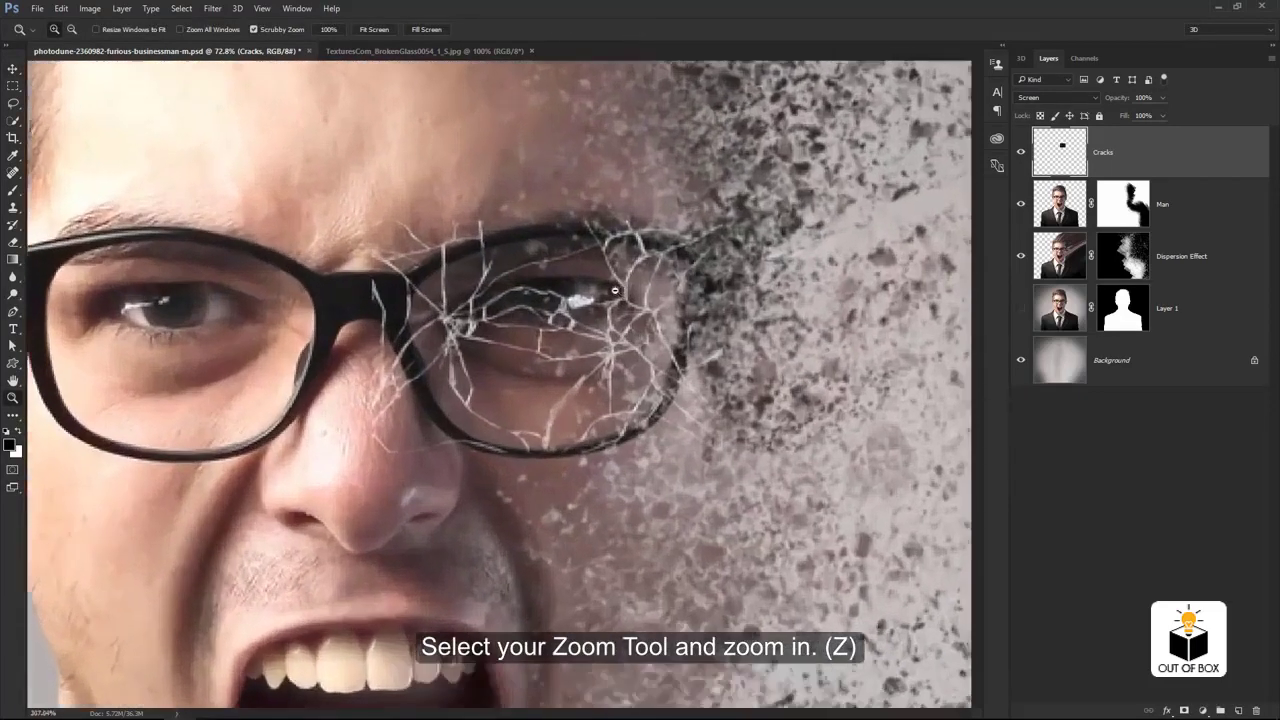
pyautogui.press('v')
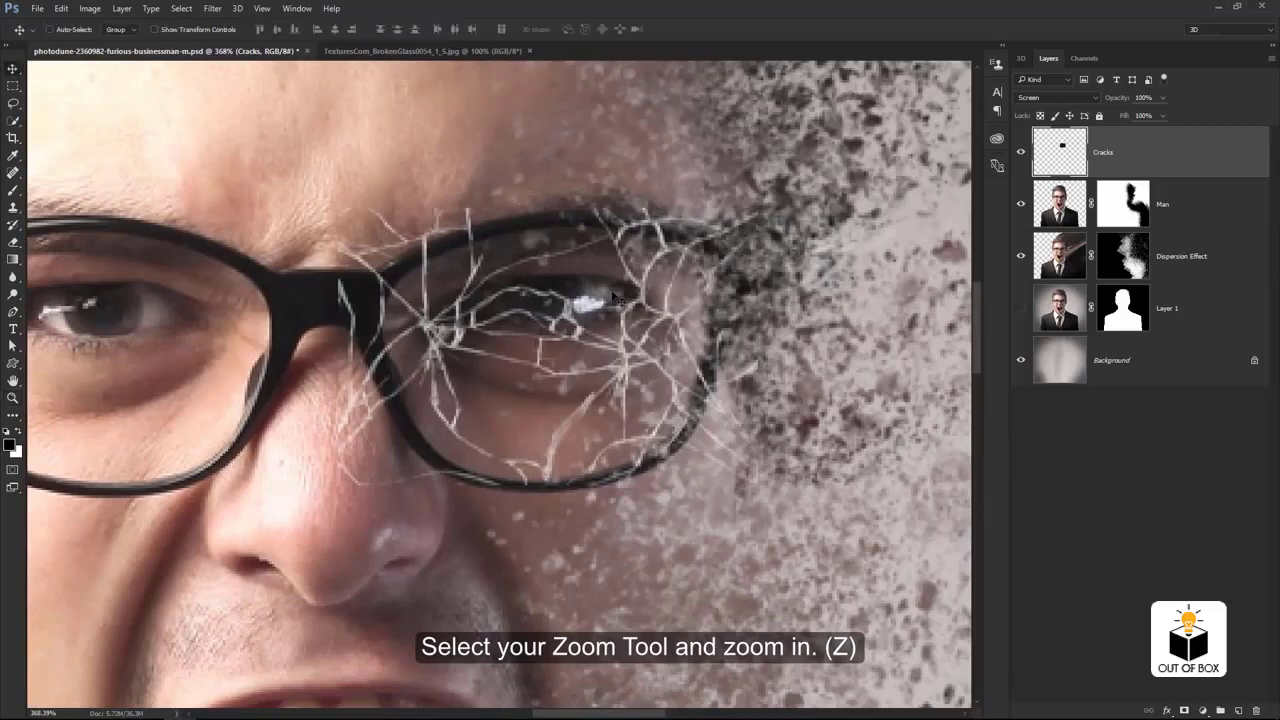
pyautogui.moveTo(626, 293); pyautogui.dragTo(643, 305)
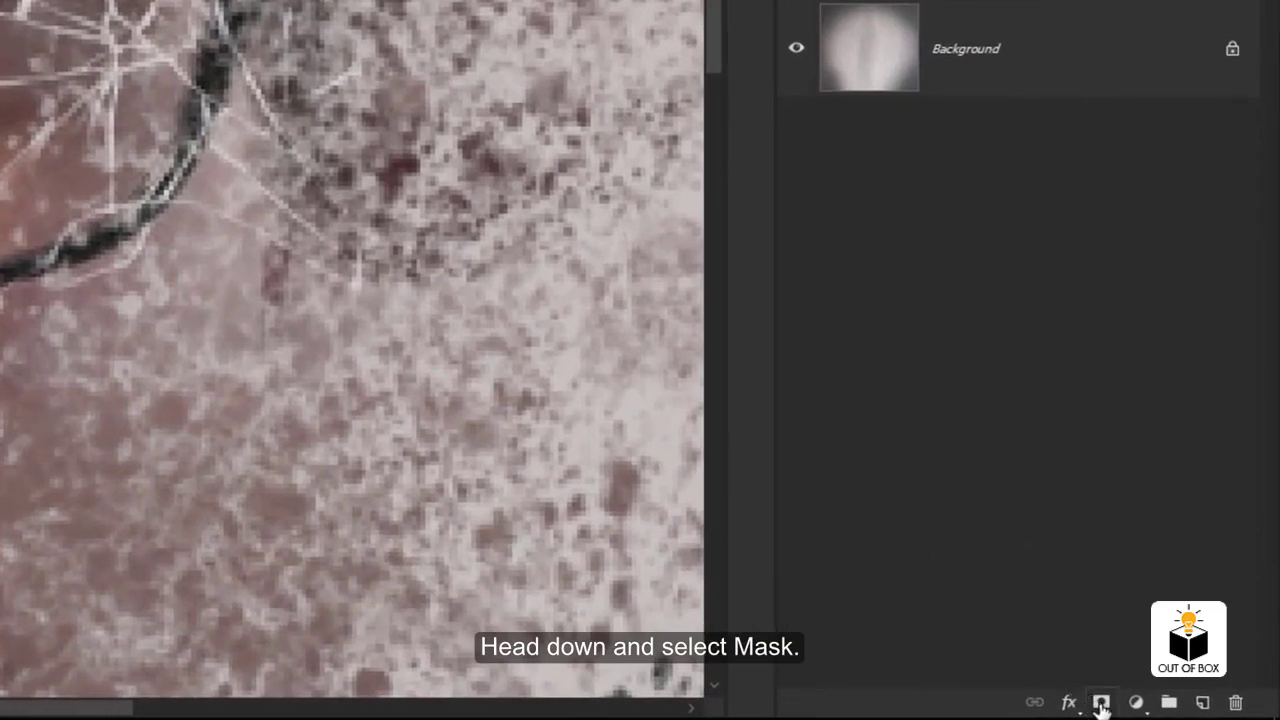
# Add a layer mask to Cracks and set a small soft round brush painting black.
pyautogui.click(1101, 704)
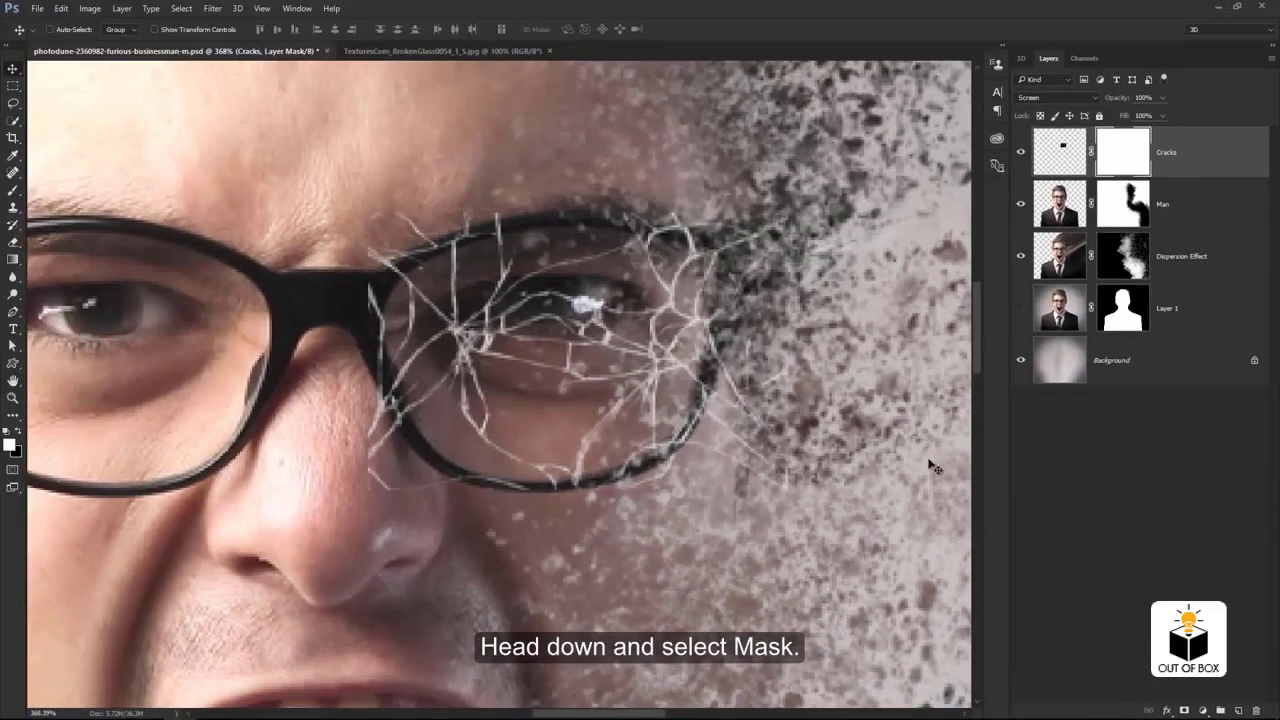
pyautogui.press('b')
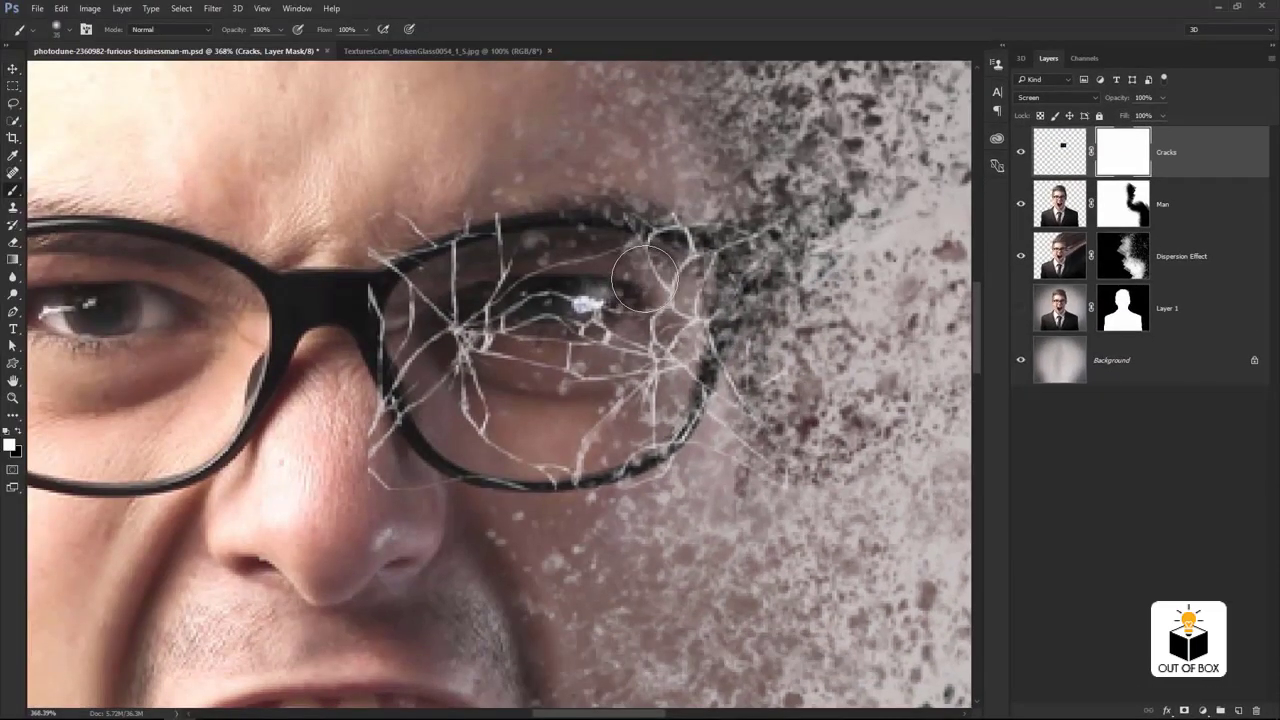
pyautogui.click(68, 29)
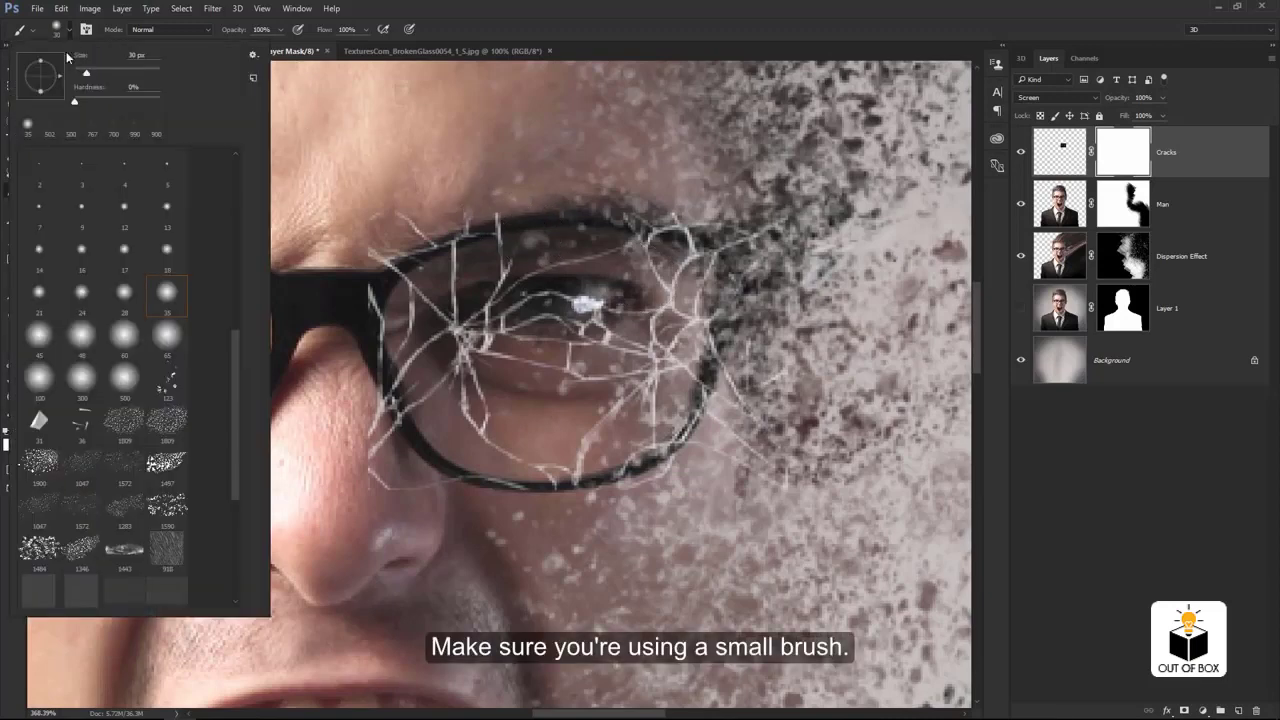
pyautogui.doubleClick(168, 305)
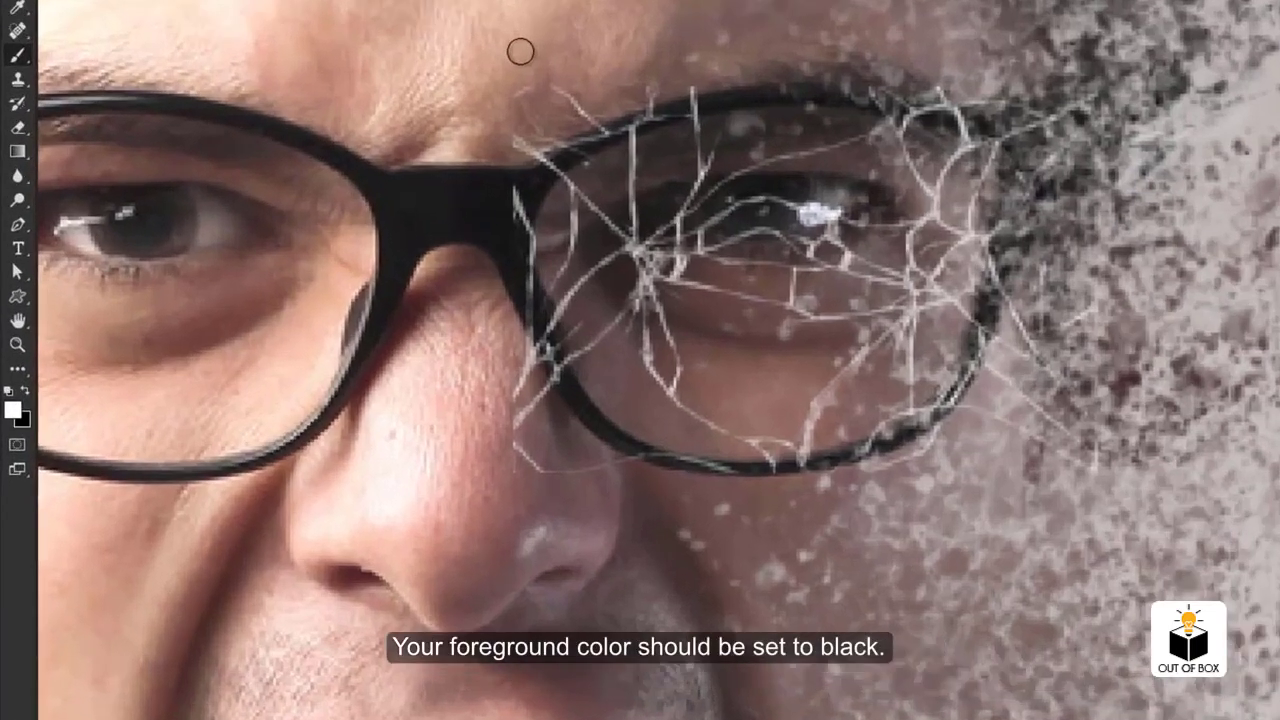
pyautogui.press('x')
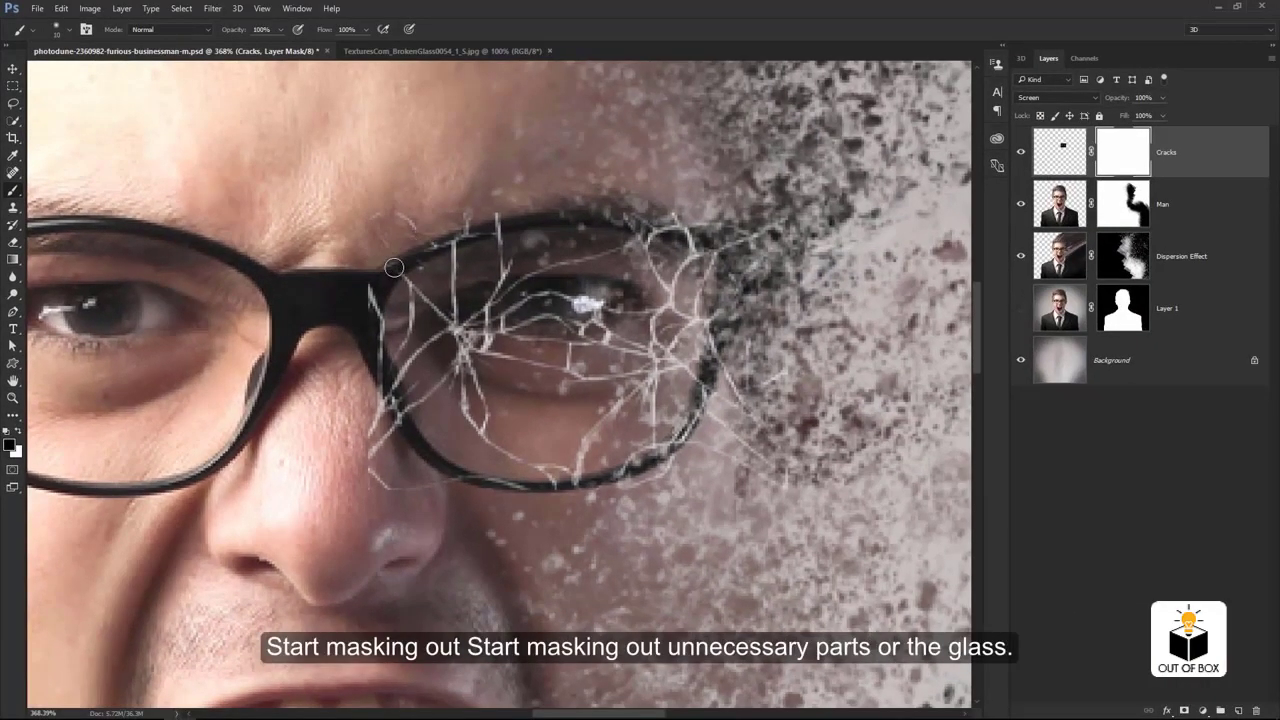
# Mask out crack lines above, along the top and bottom of the frame, and beside the nose bridge.
pyautogui.moveTo(395, 262); pyautogui.dragTo(380, 214)
pyautogui.moveTo(464, 221)
pyautogui.mouseDown()
pyautogui.moveTo(626, 222)
pyautogui.moveTo(742, 410)
pyautogui.moveTo(702, 418)
pyautogui.moveTo(724, 436)
pyautogui.moveTo(638, 487)
pyautogui.moveTo(581, 492)
pyautogui.mouseUp()
pyautogui.moveTo(656, 460)
pyautogui.mouseDown()
pyautogui.moveTo(550, 500)
pyautogui.moveTo(420, 489)
pyautogui.moveTo(397, 400)
pyautogui.mouseUp()
pyautogui.moveTo(371, 473)
pyautogui.mouseDown()
pyautogui.moveTo(371, 294)
pyautogui.moveTo(355, 302)
pyautogui.moveTo(385, 283)
pyautogui.moveTo(371, 343)
pyautogui.moveTo(408, 446)
pyautogui.mouseUp()
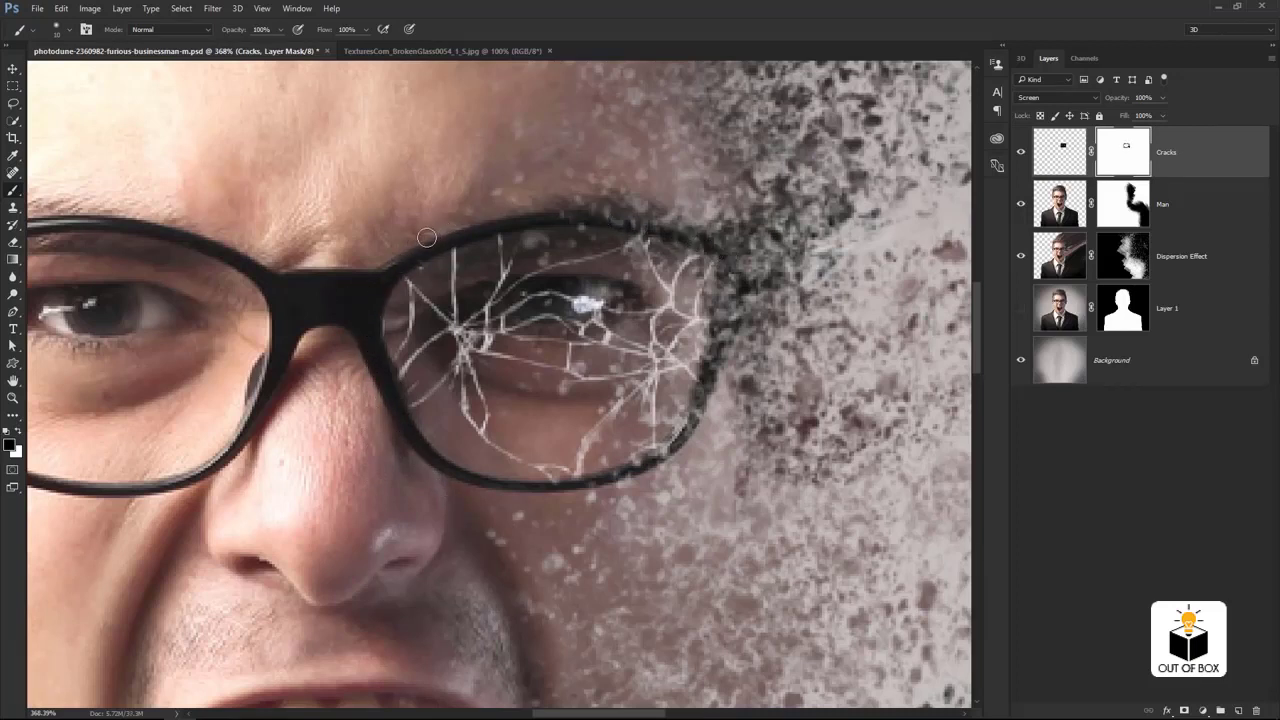
pyautogui.hotkey('ctrl', '0')
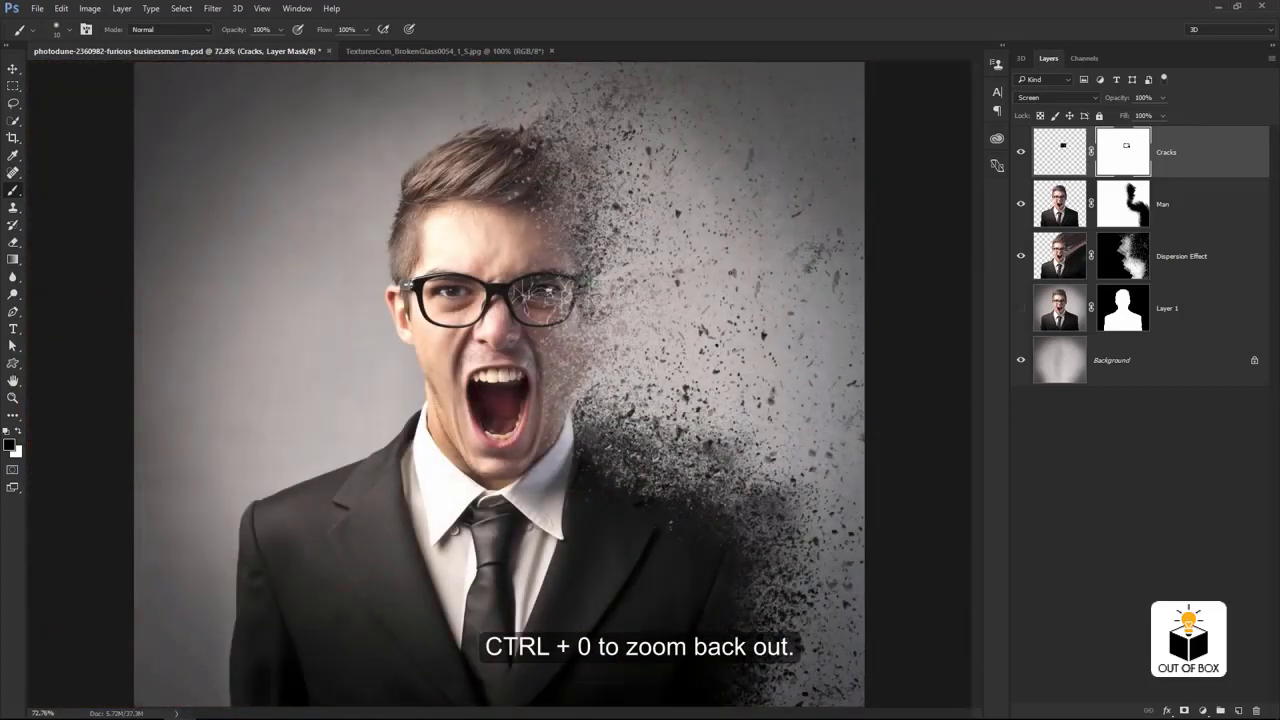
pyautogui.hotkey('ctrl', '2')
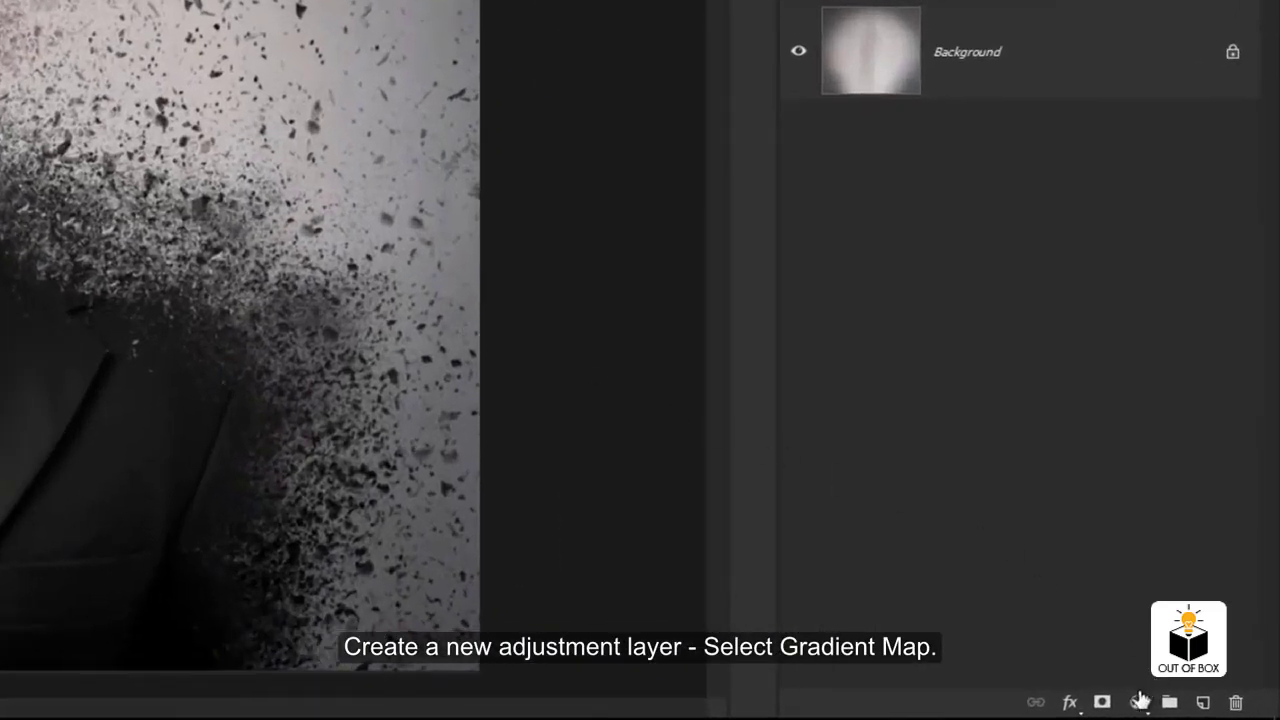
# Add a Gradient Map adjustment layer using the purple-to-orange gradient preset.
pyautogui.click(1137, 702)
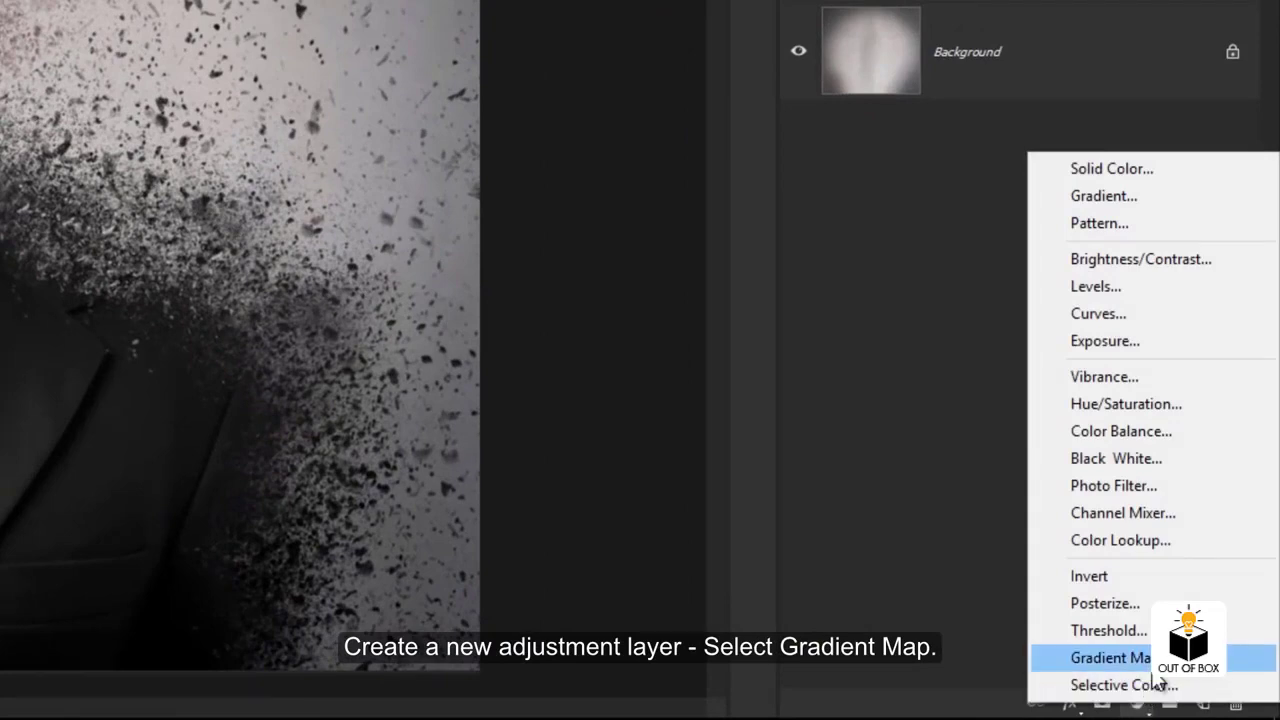
pyautogui.click(1198, 668)
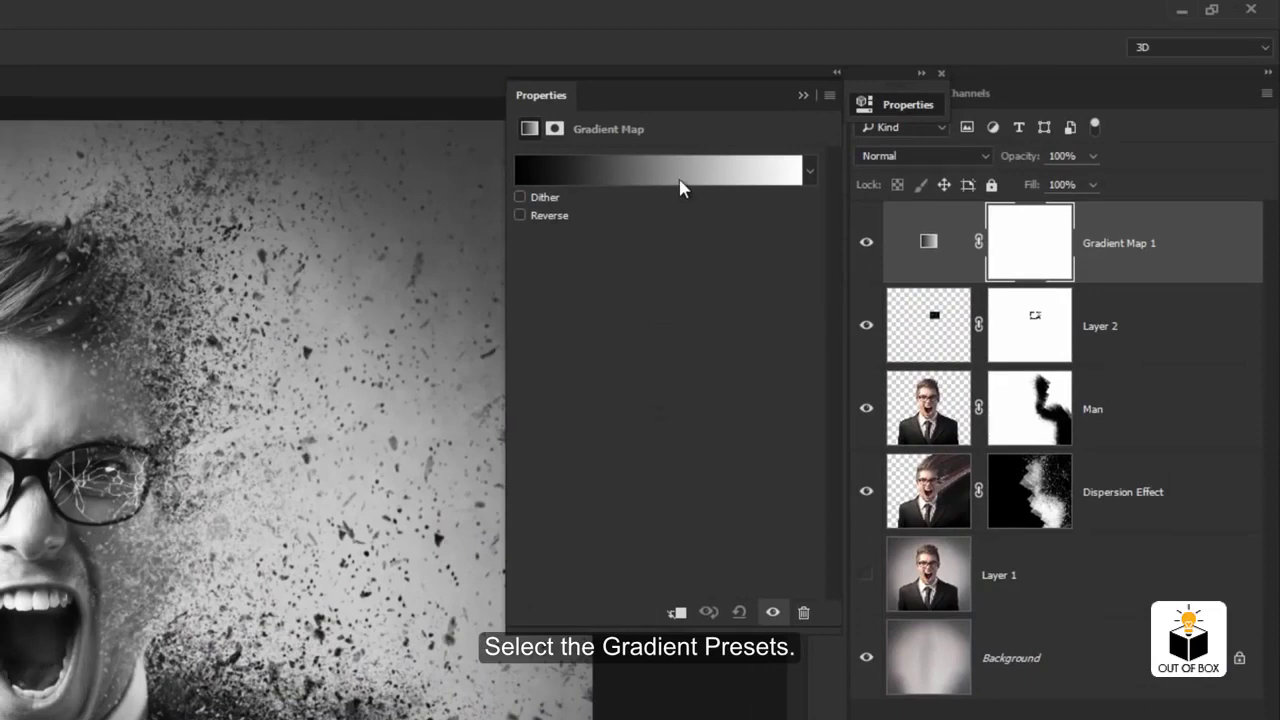
pyautogui.click(680, 186)
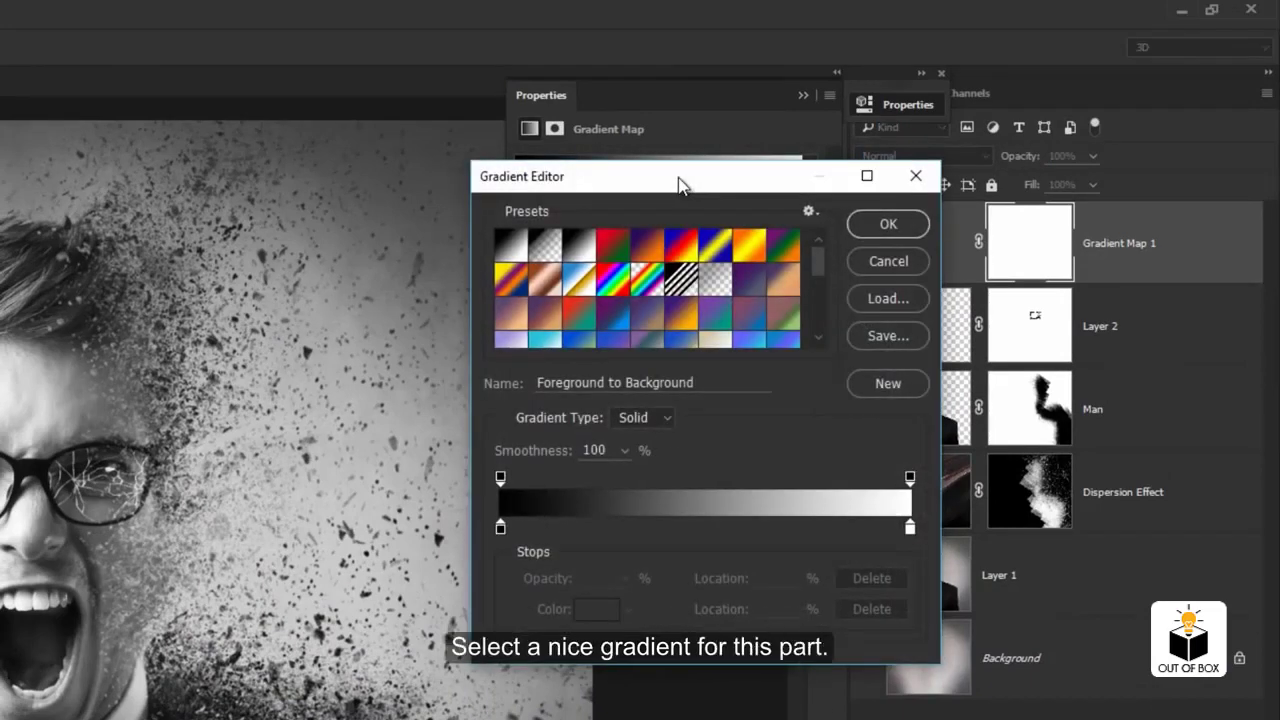
pyautogui.click(683, 322)
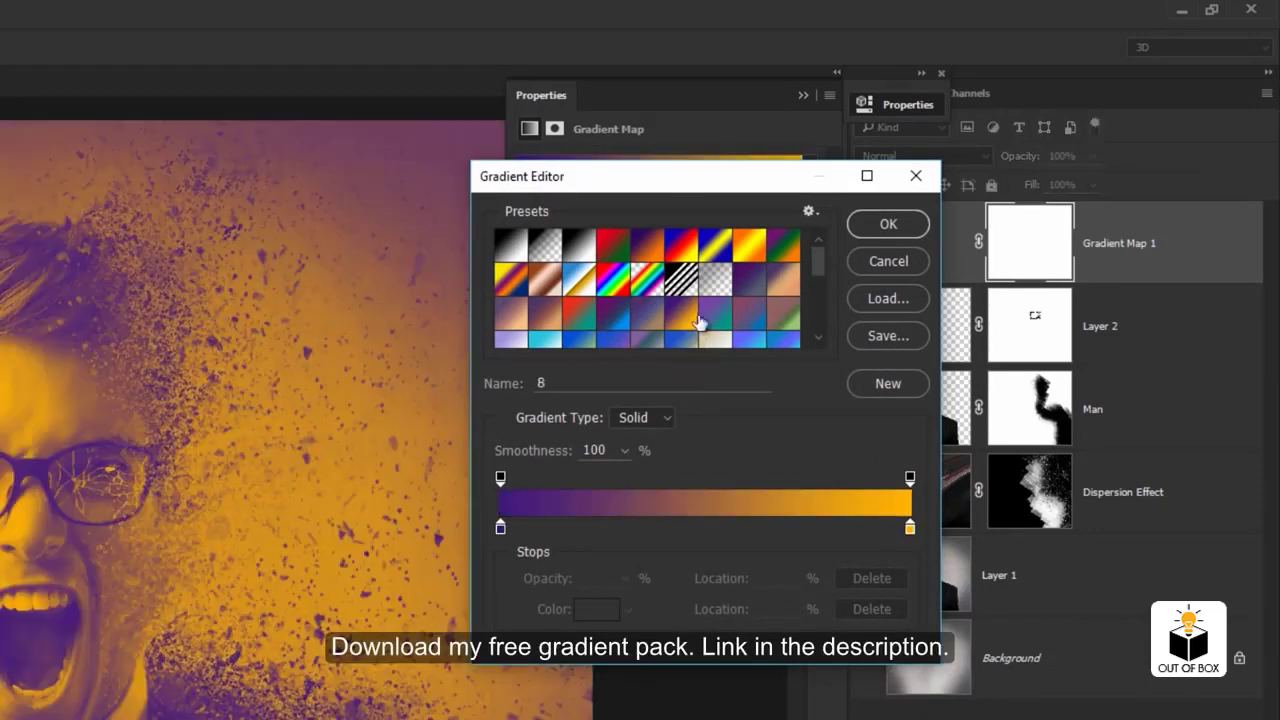
pyautogui.click(873, 226)
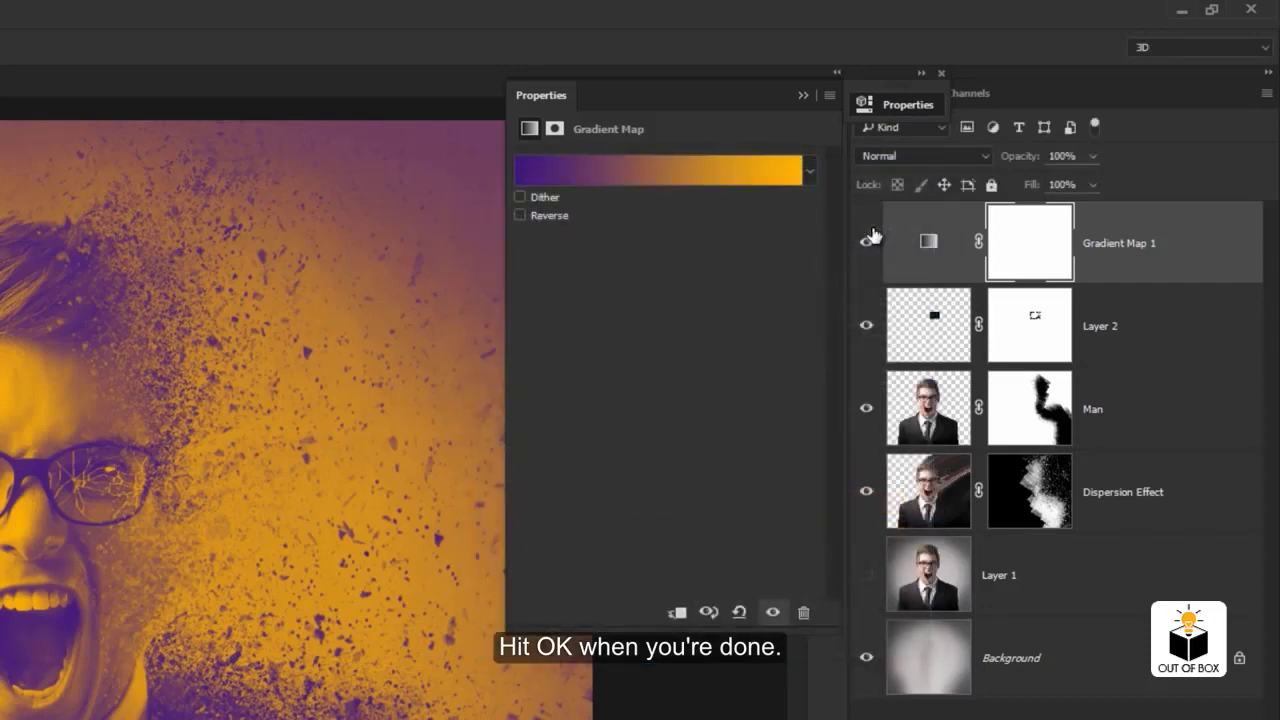
pyautogui.click(941, 73)
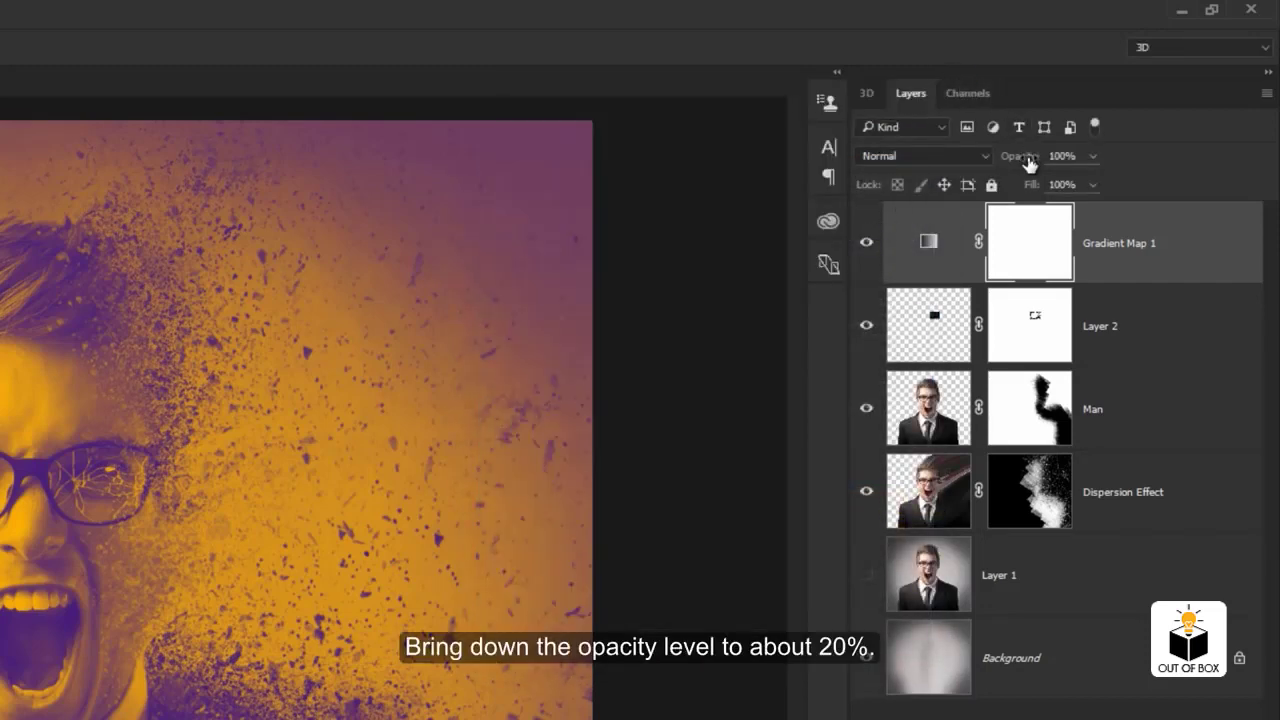
# Lower the Gradient Map opacity to 20% and toggle it to compare the tint.
pyautogui.moveTo(1027, 163); pyautogui.dragTo(1015, 163)
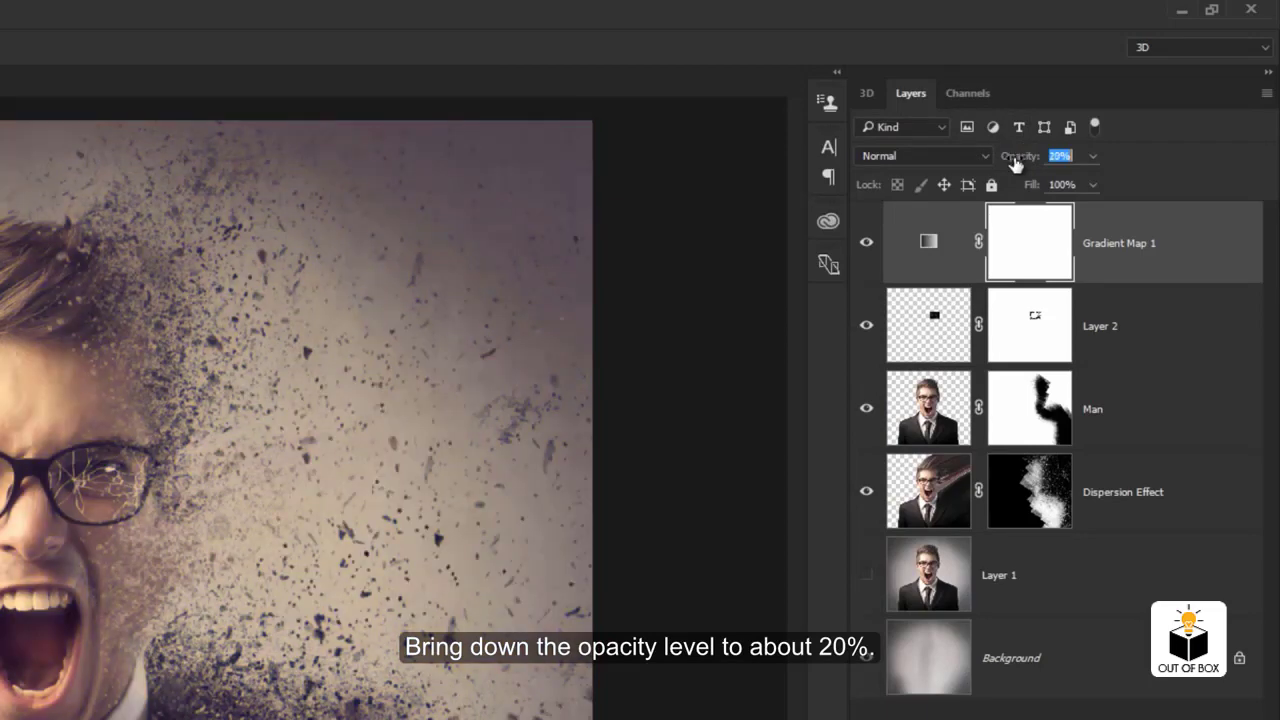
pyautogui.press('Return')
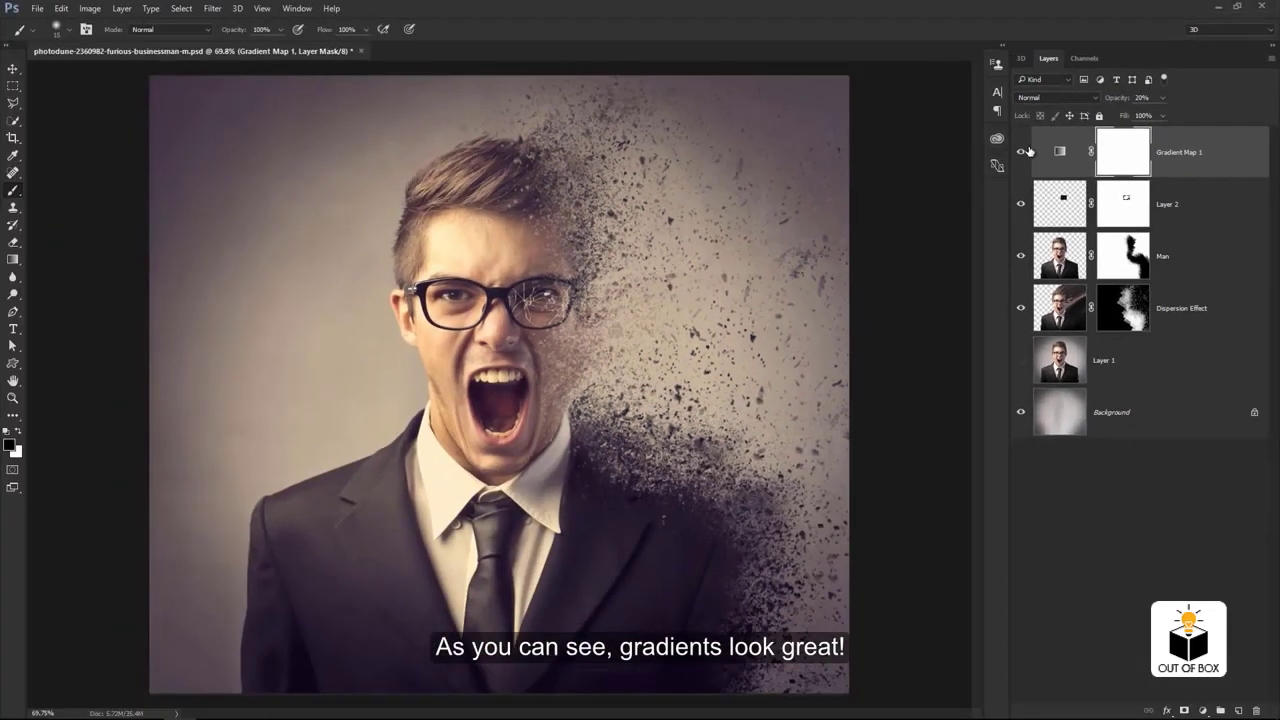
pyautogui.click(1021, 152)
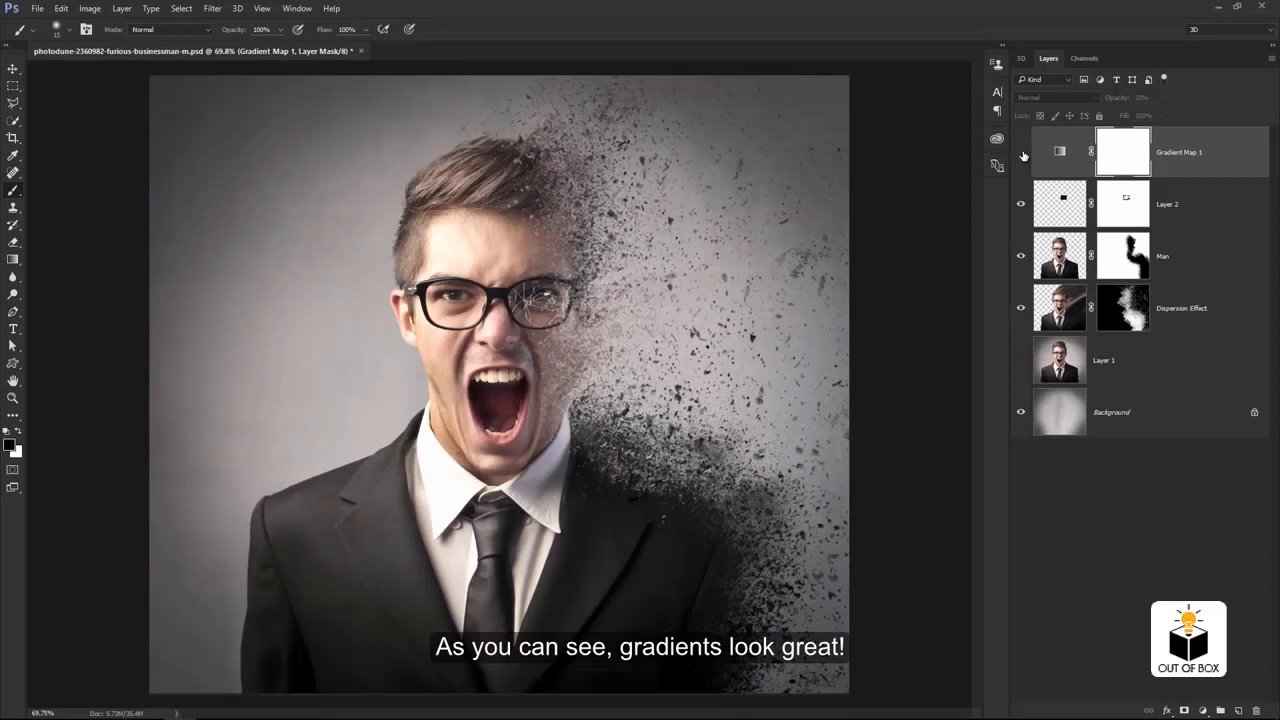
pyautogui.click(1021, 152)
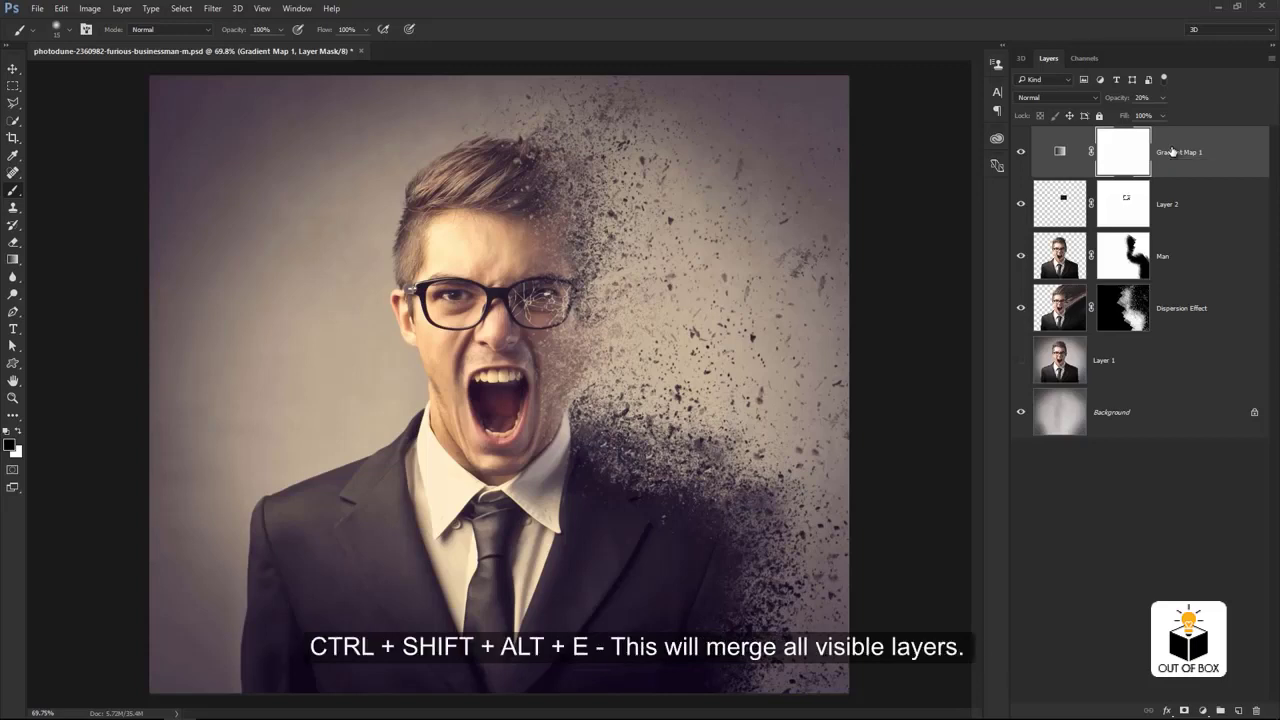
# Create a merged stamp of visible layers named Sharpen and convert it to a smart object.
pyautogui.hotkey('ctrl', 'shift', 'alt', 'e')
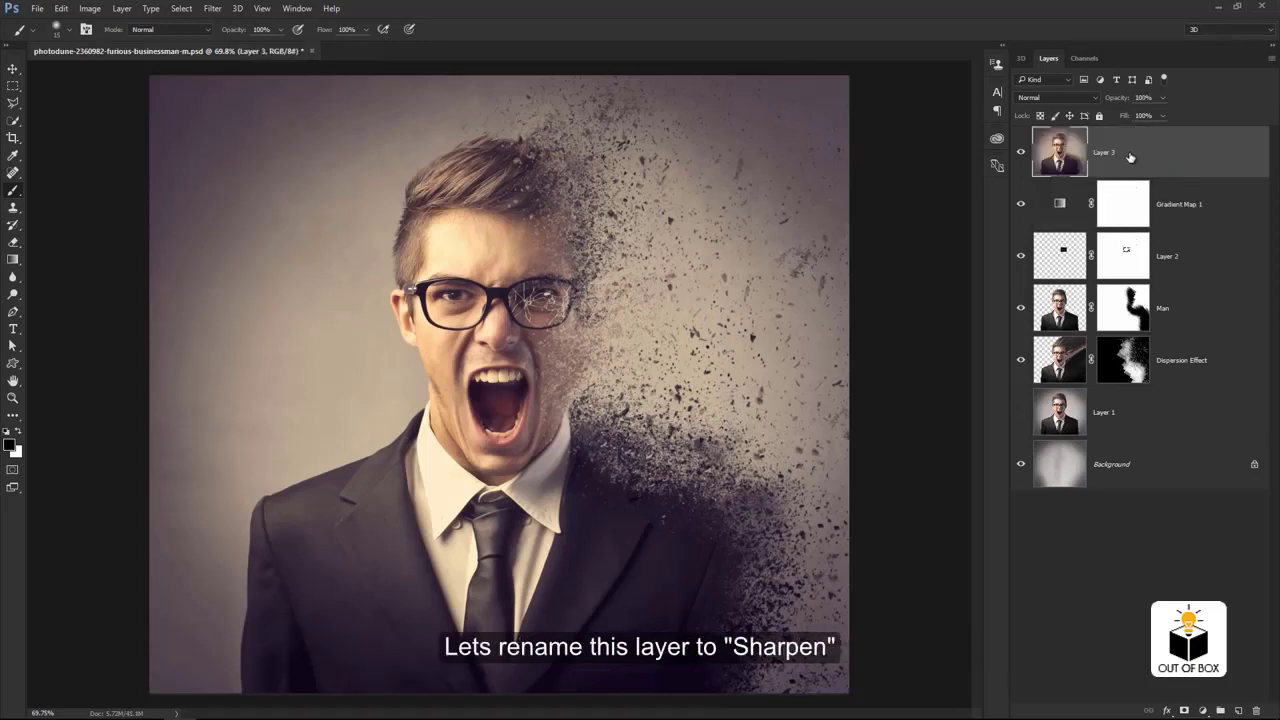
pyautogui.doubleClick(1103, 153)
pyautogui.write('Sharpen')
pyautogui.press('Return')
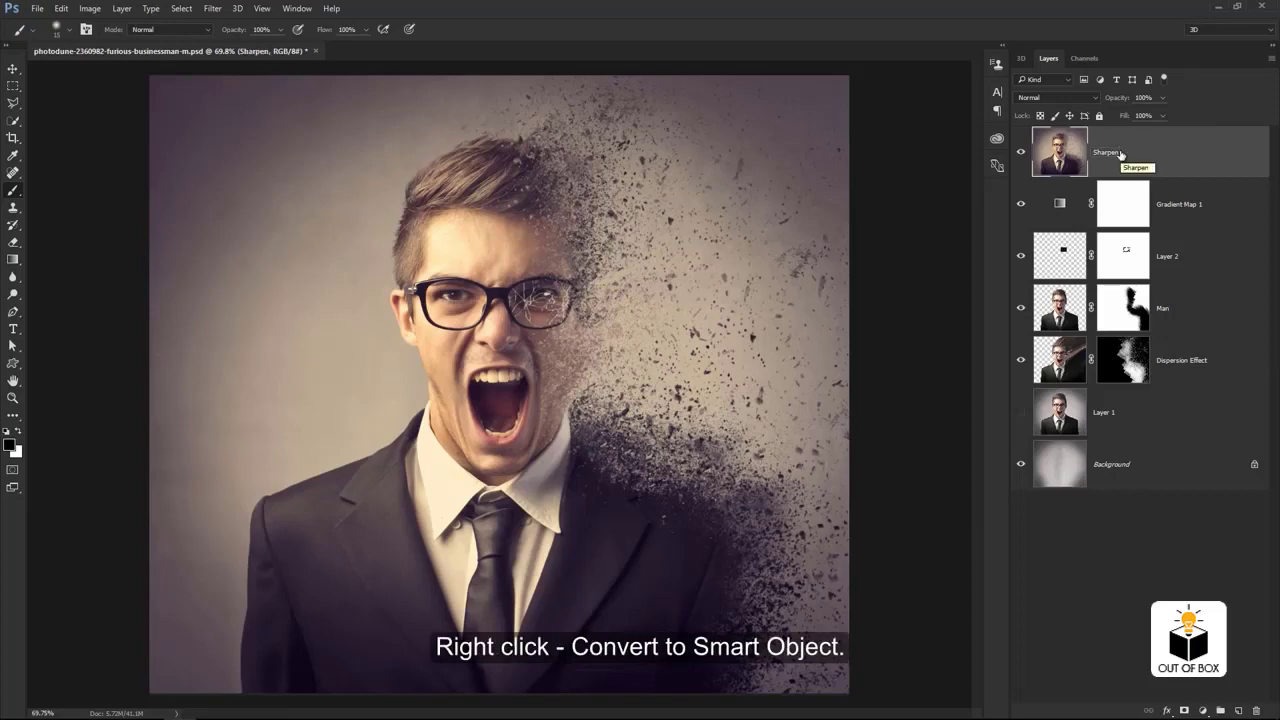
pyautogui.rightClick(1121, 154)
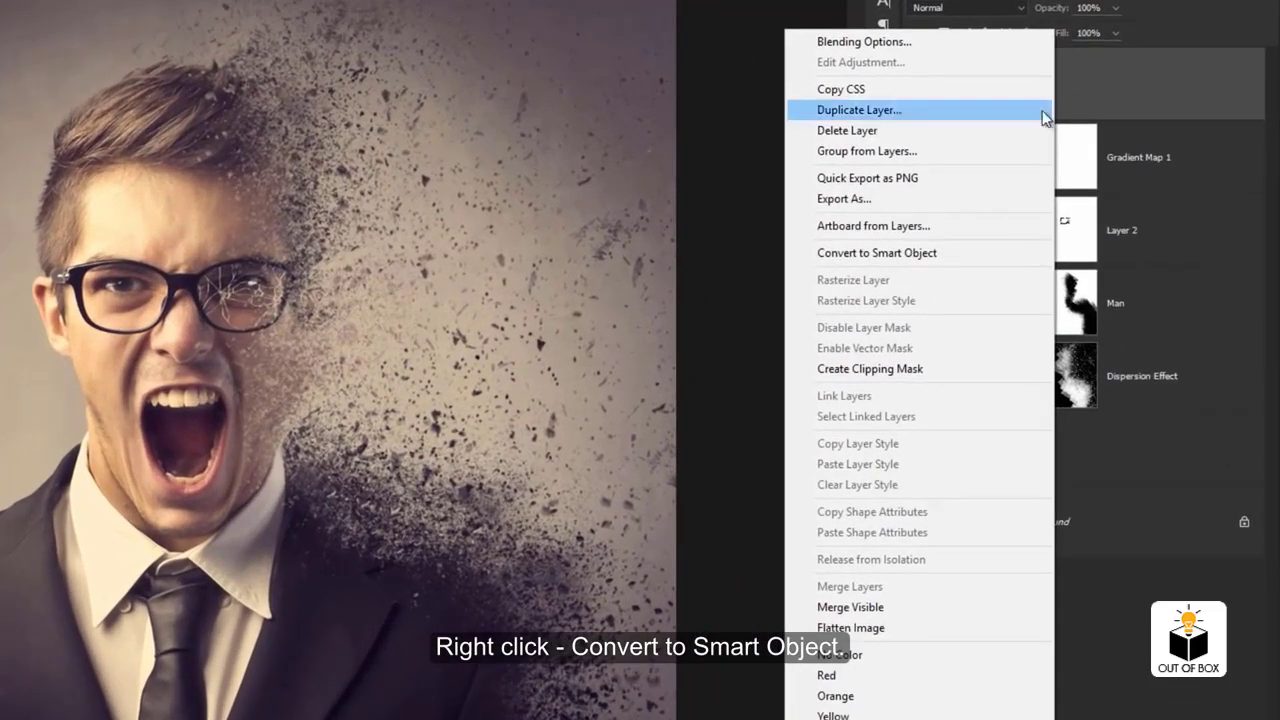
pyautogui.click(1020, 253)
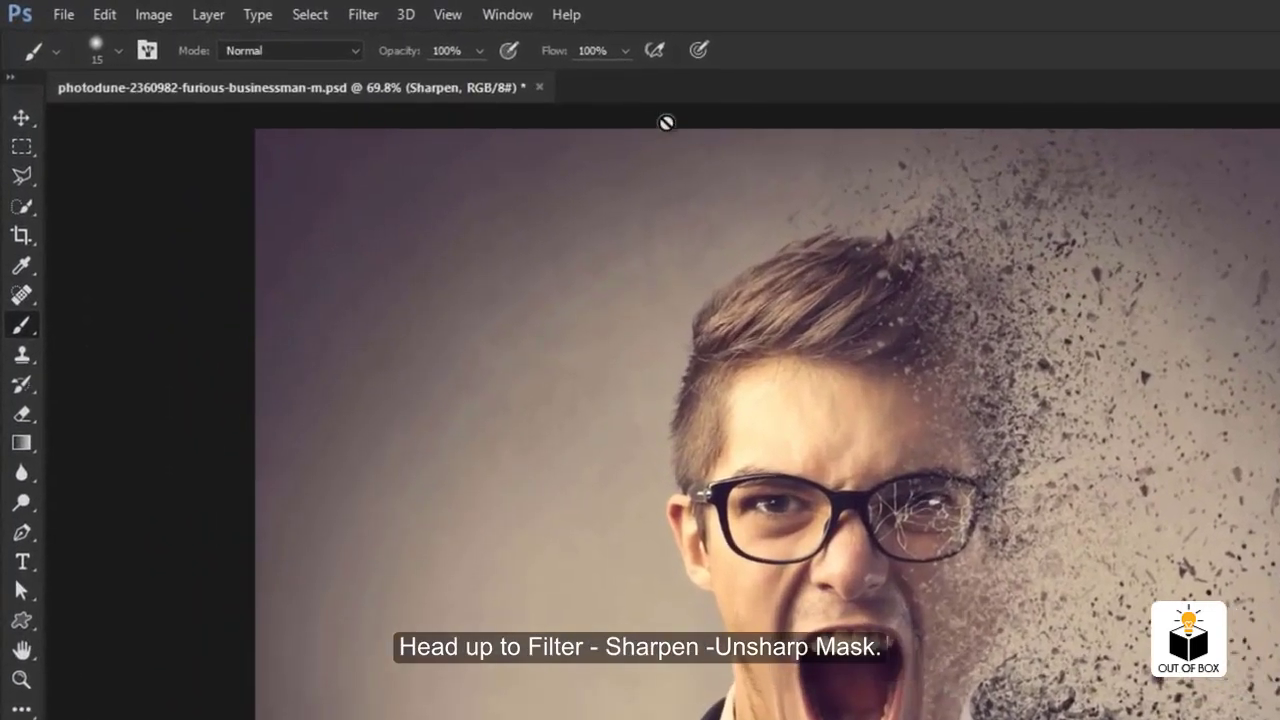
# Apply Unsharp Mask with amount 60%, radius 1.0 px, threshold 0, previewing the cracked lens.
pyautogui.click(347, 16)
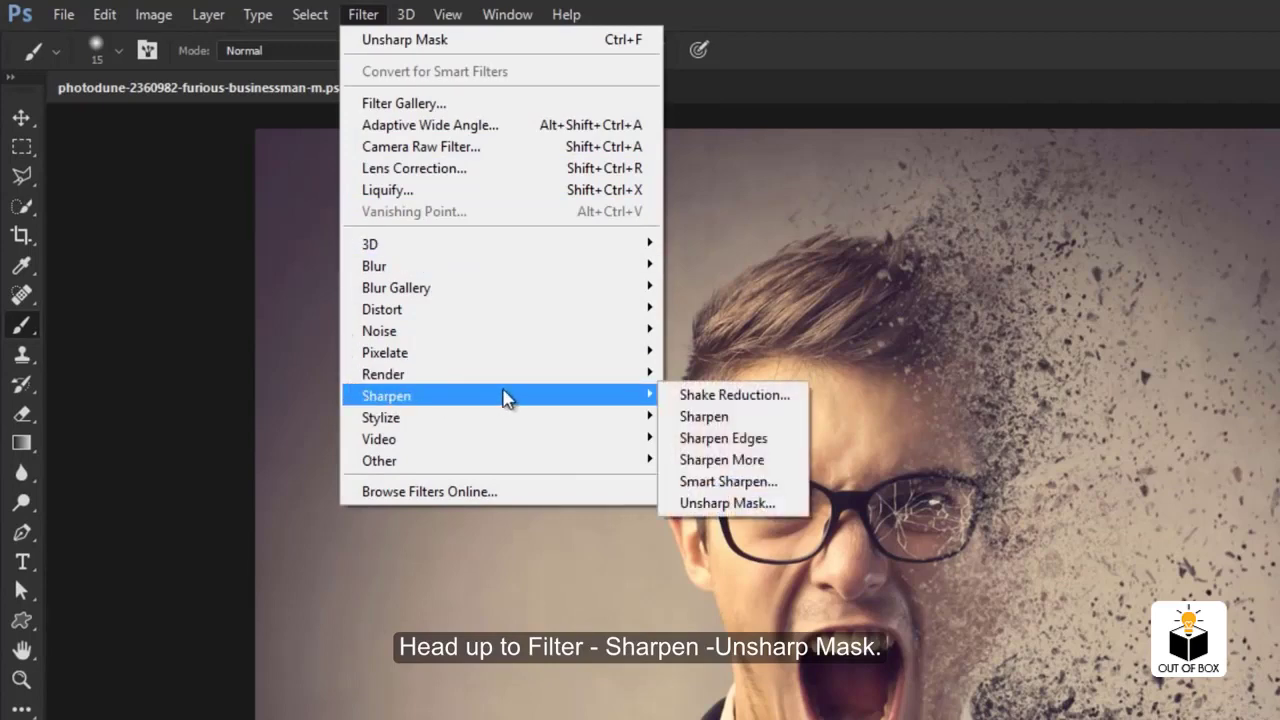
pyautogui.moveTo(386, 396)
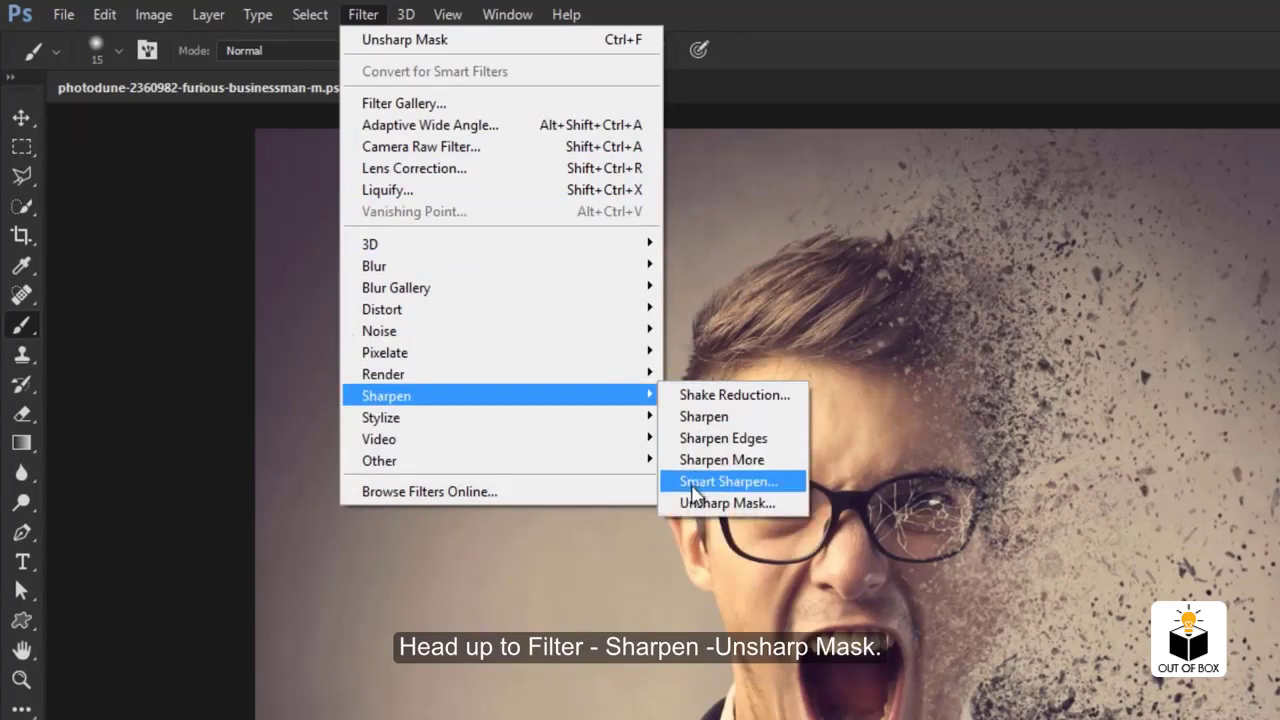
pyautogui.click(692, 506)
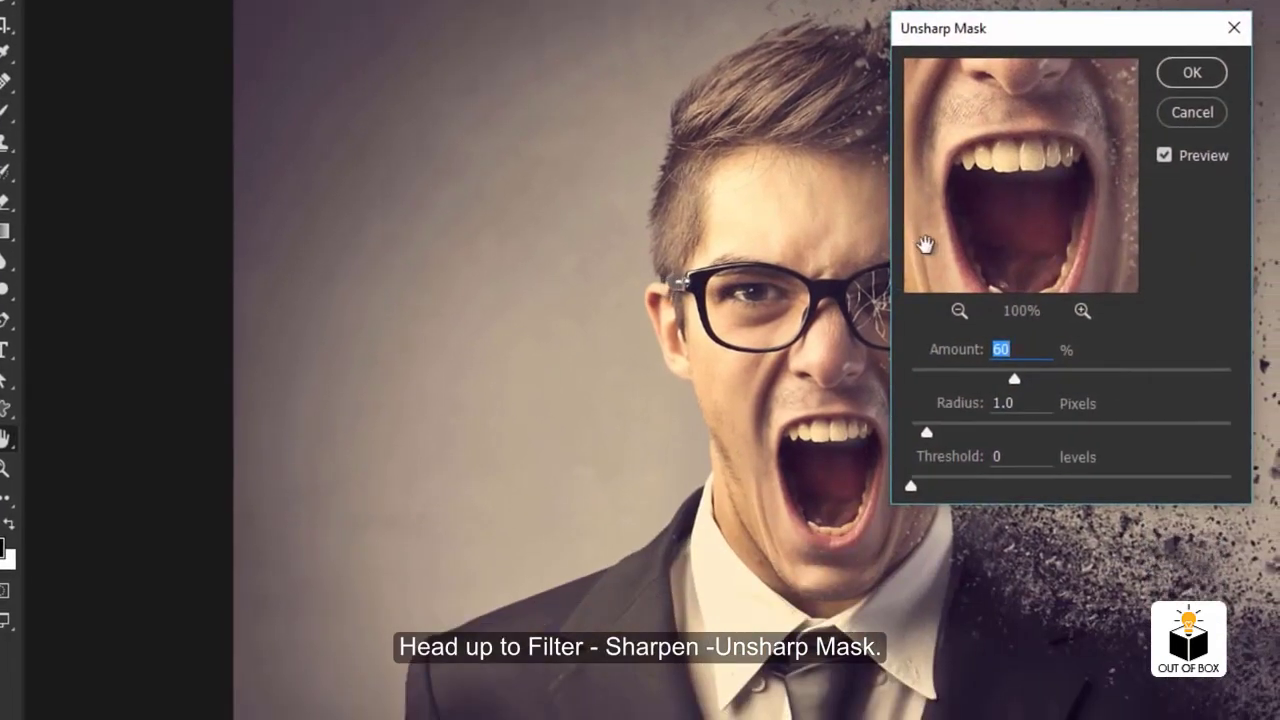
pyautogui.click(960, 311)
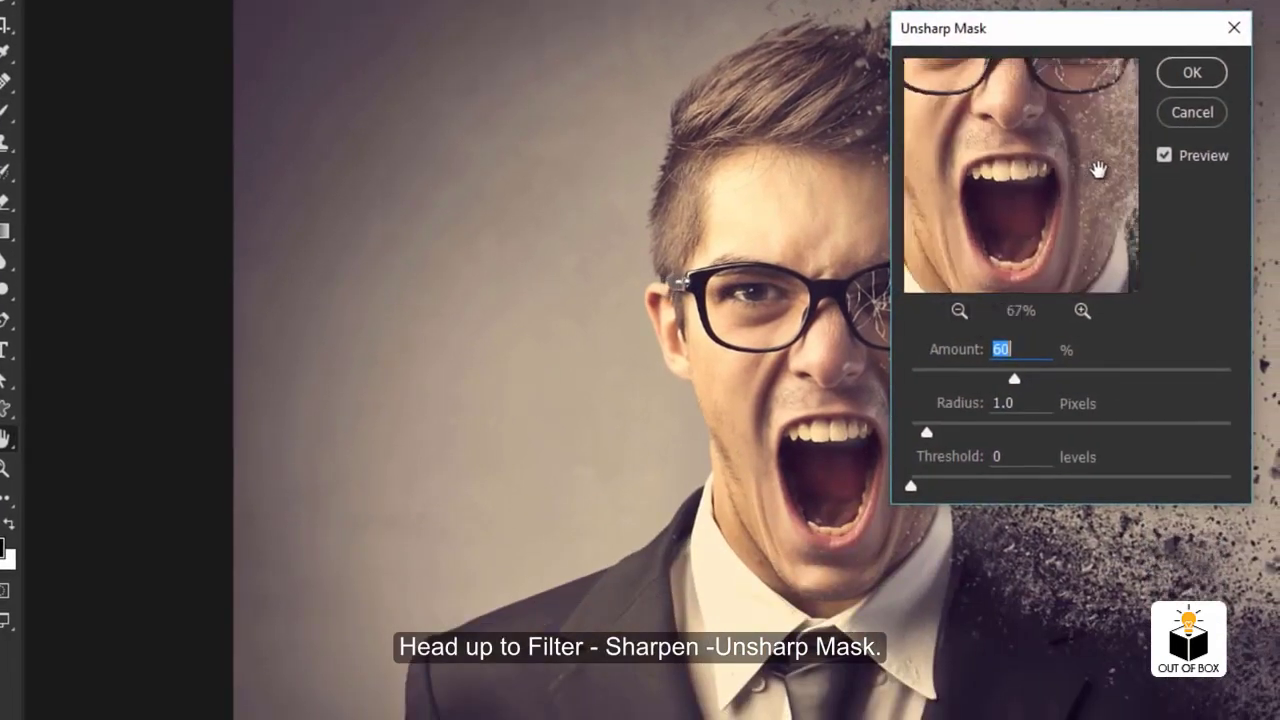
pyautogui.moveTo(1097, 163); pyautogui.dragTo(980, 303)
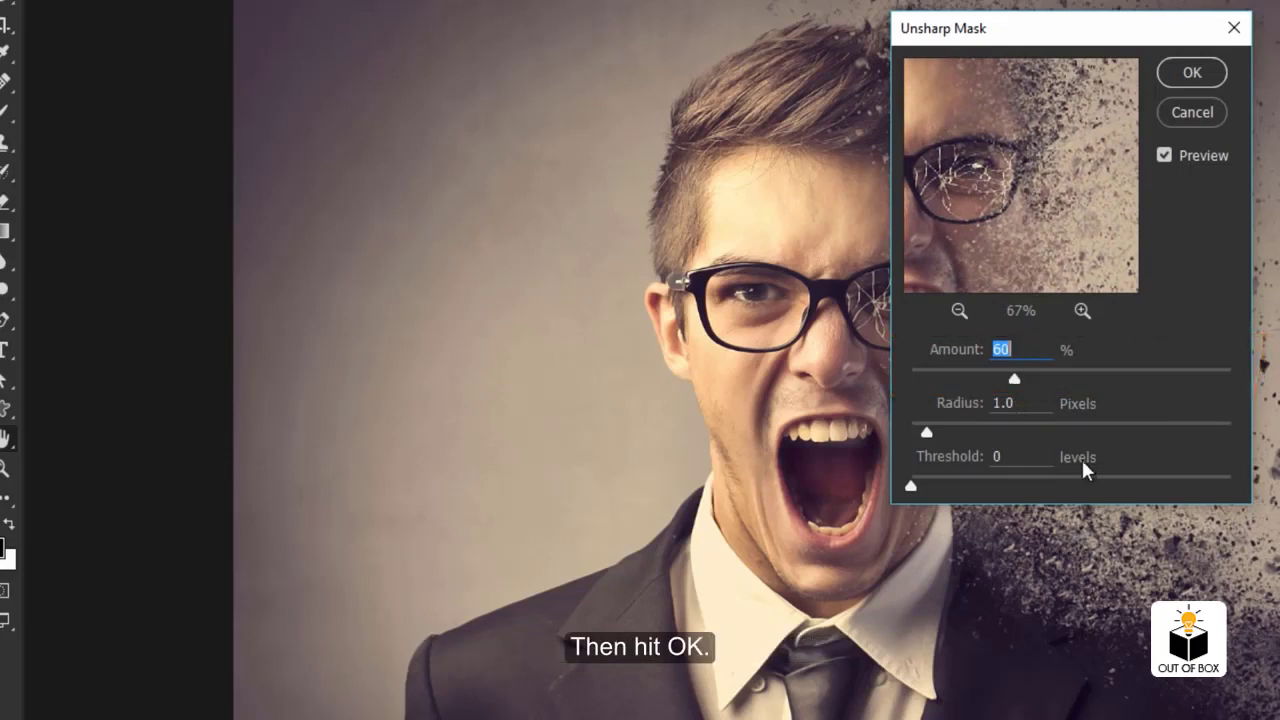
pyautogui.click(1208, 72)
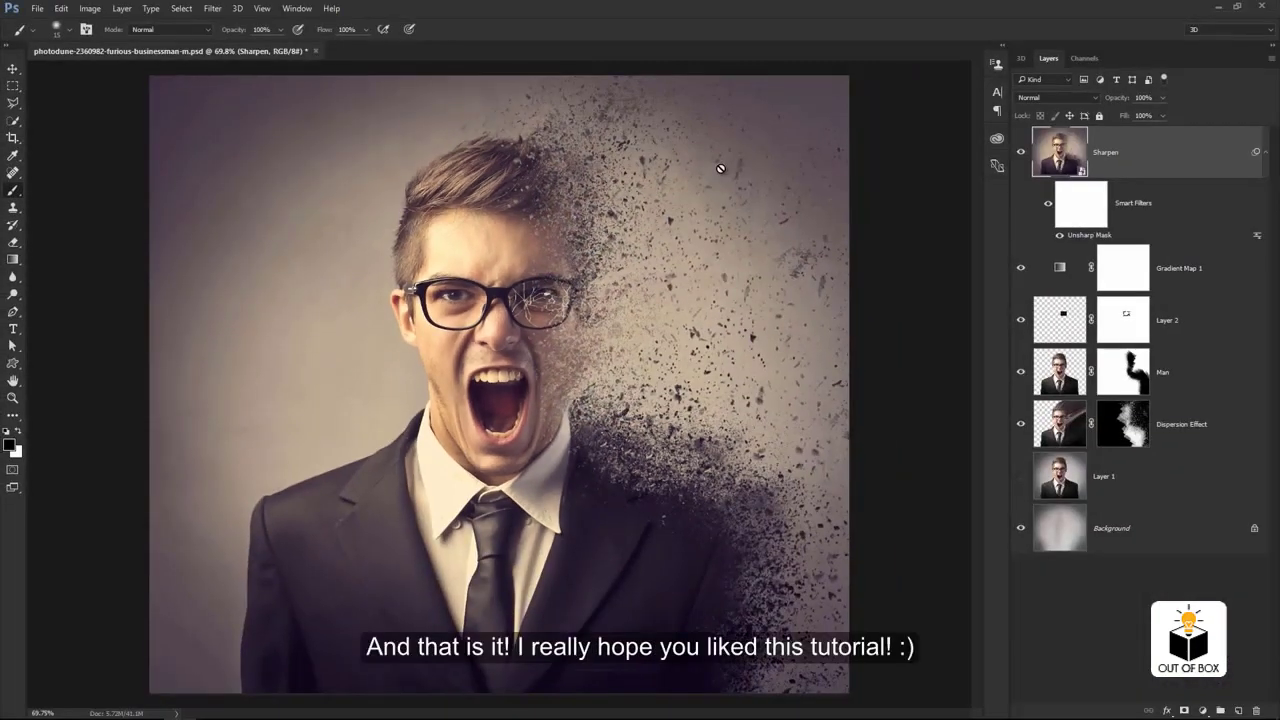